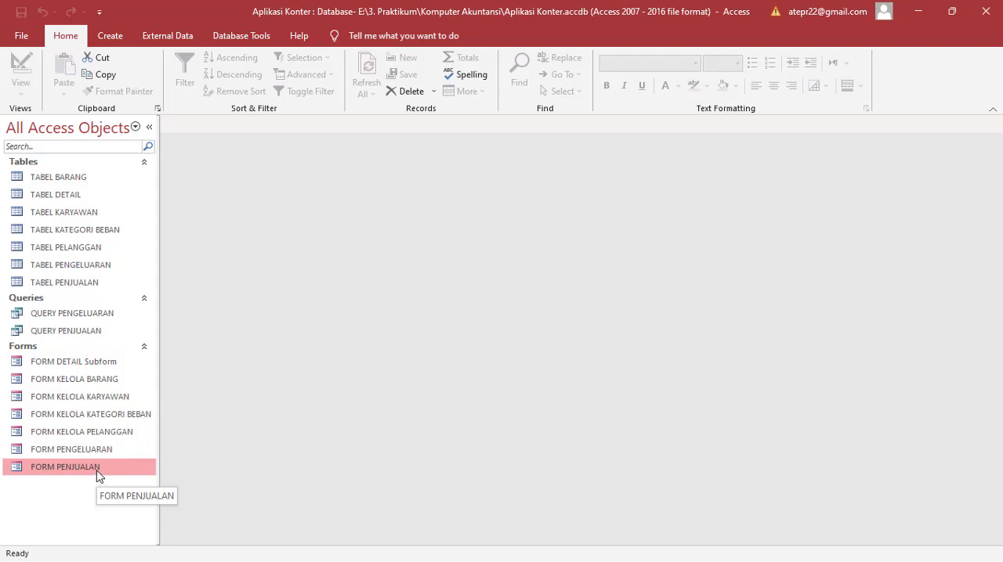
# Step: Open FORM PENJUALAN in Form View to review its sales fields and detail subform
pyautogui.rightClick(99, 476)
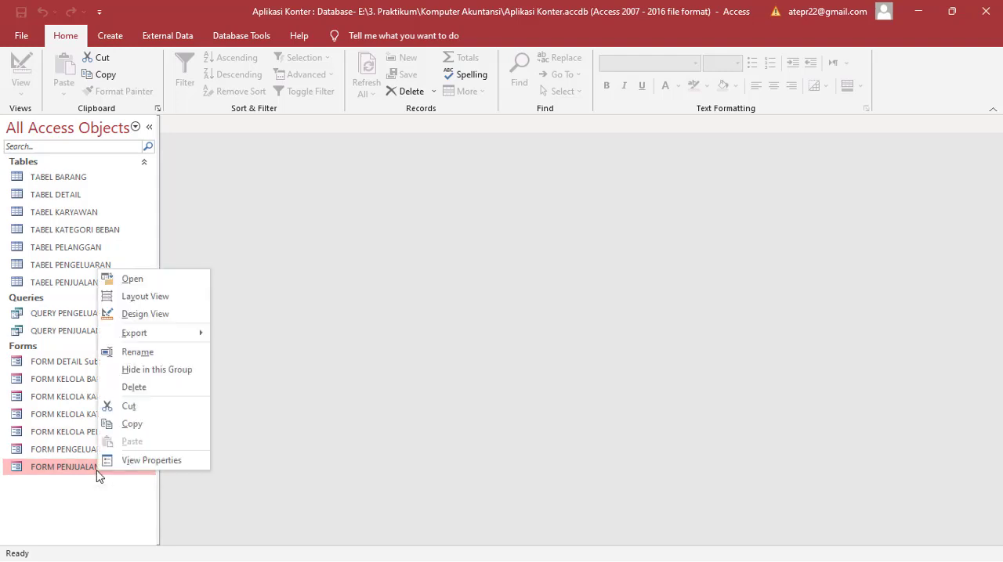
pyautogui.click(145, 314)
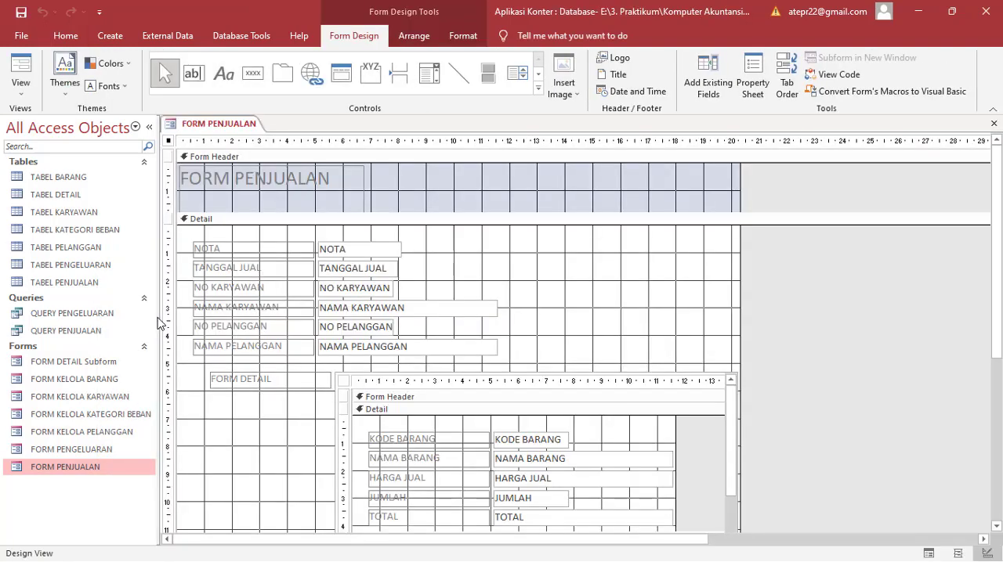
pyautogui.rightClick(83, 474)
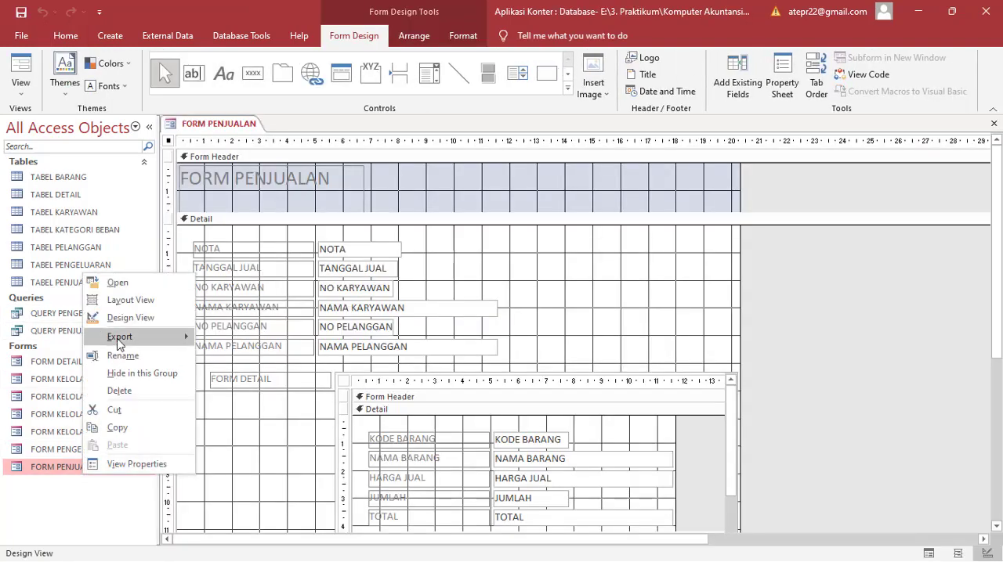
pyautogui.click(116, 283)
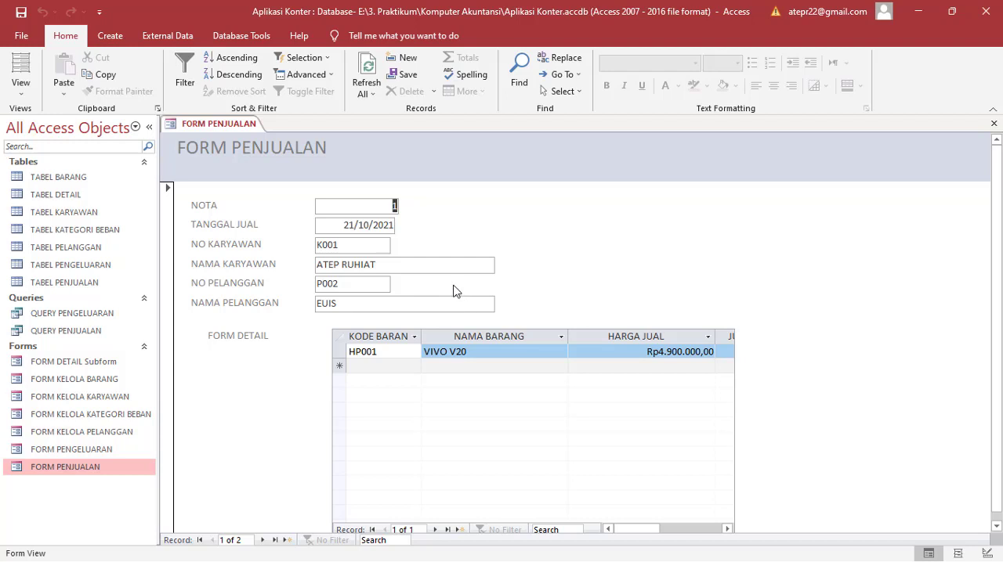
# Step: Switch FORM PENJUALAN to Design View
pyautogui.rightClick(245, 132)
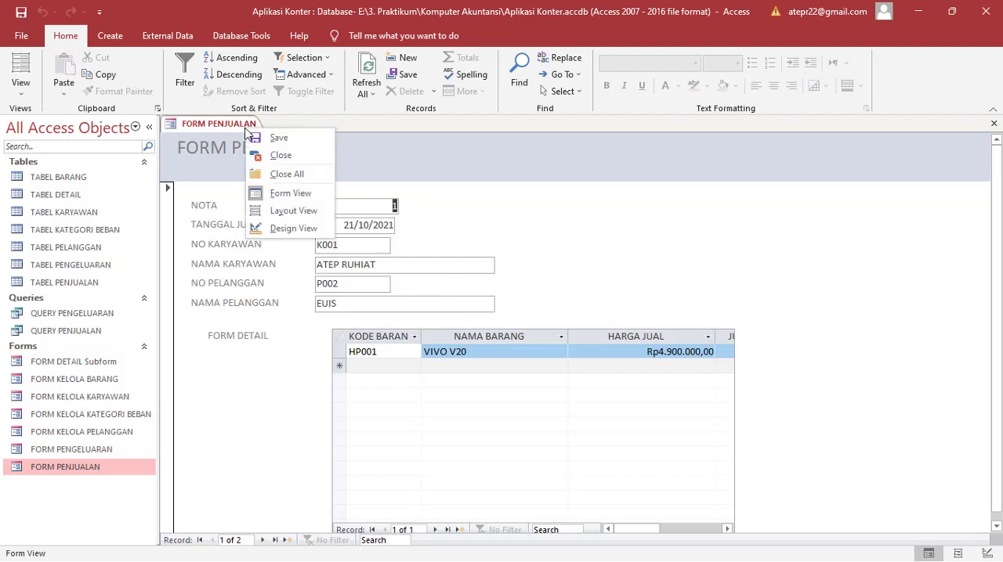
pyautogui.click(243, 440)
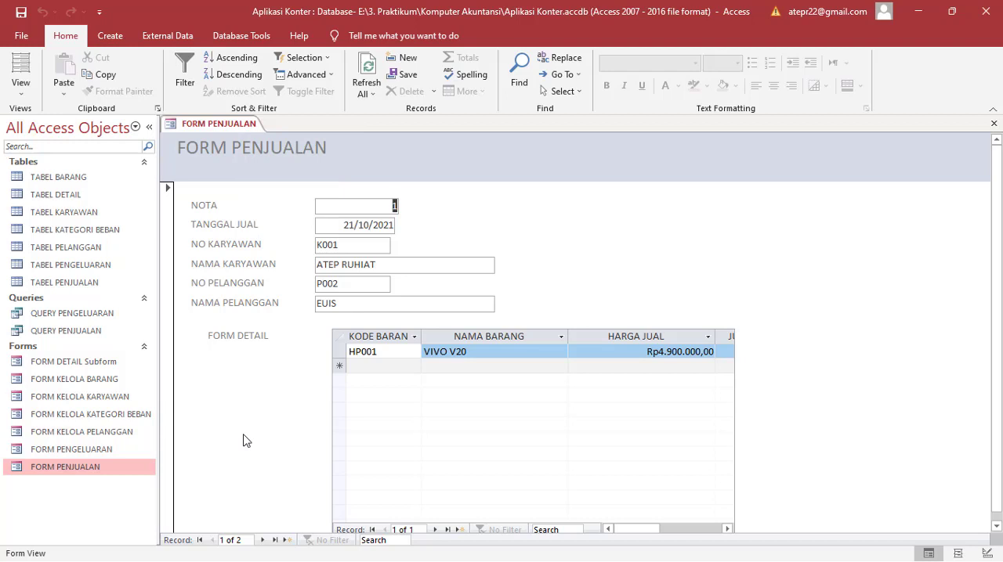
pyautogui.rightClick(90, 468)
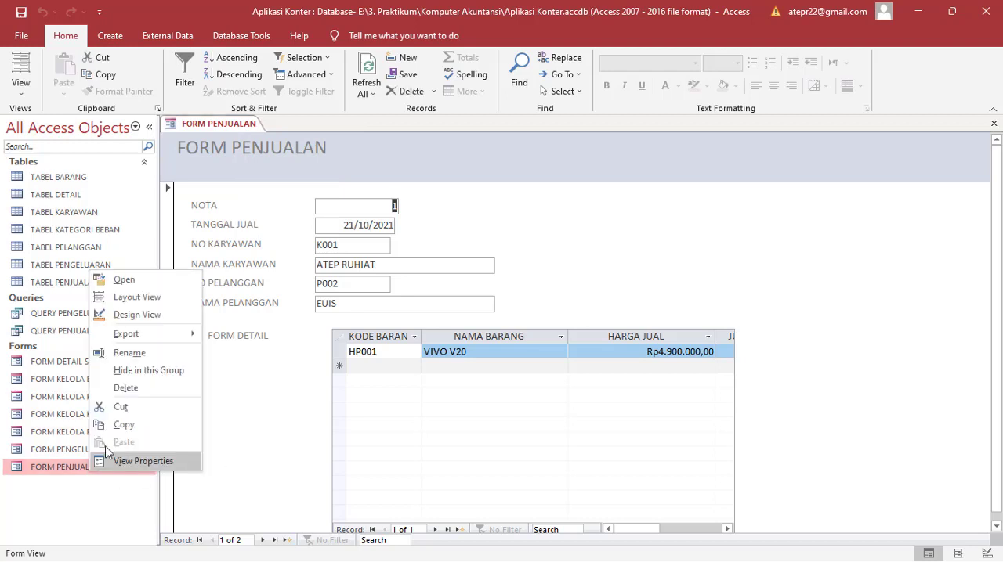
pyautogui.click(142, 316)
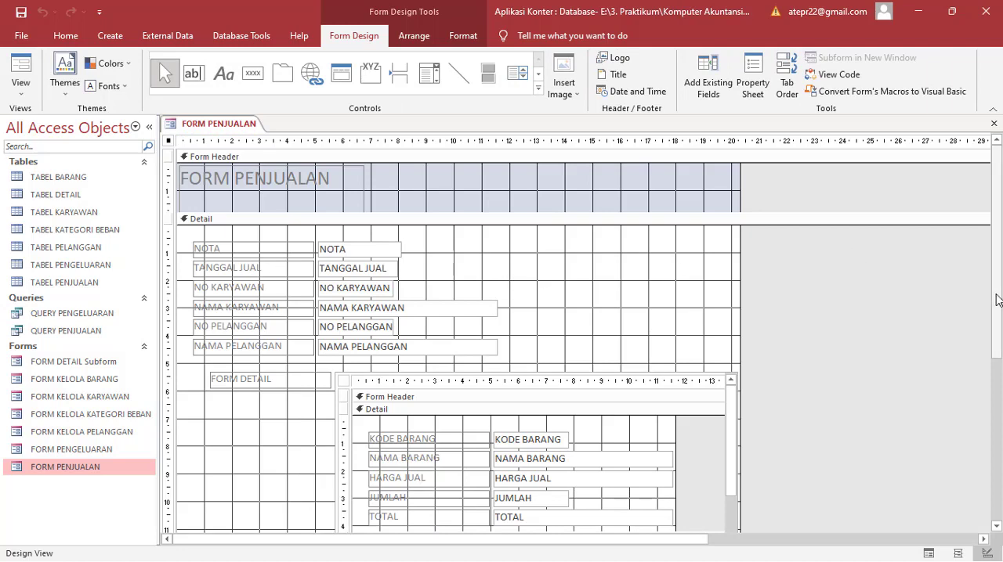
# Step: Hide the design grid on FORM PENJUALAN
pyautogui.moveTo(997, 300); pyautogui.dragTo(1000, 335)
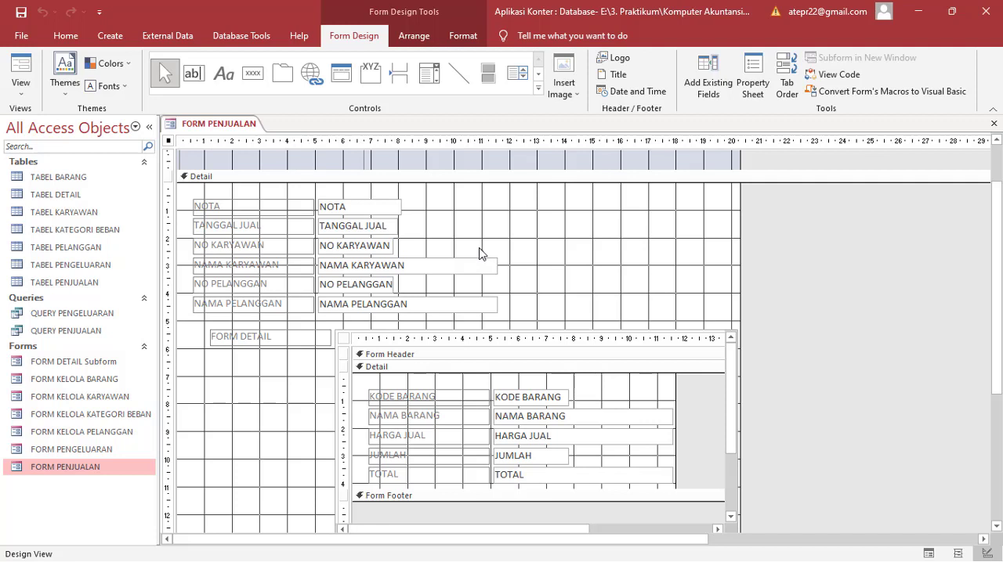
pyautogui.rightClick(528, 214)
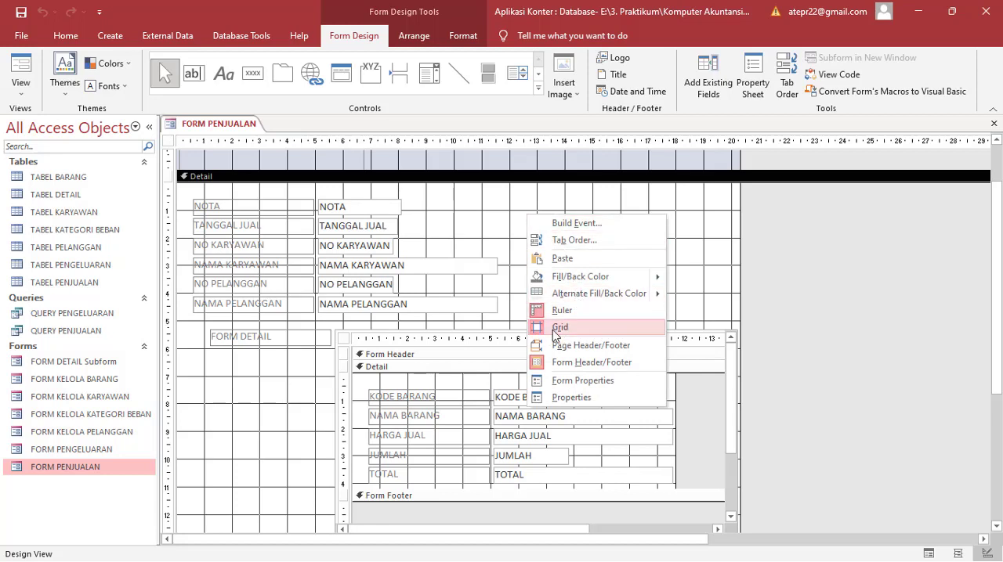
pyautogui.click(556, 329)
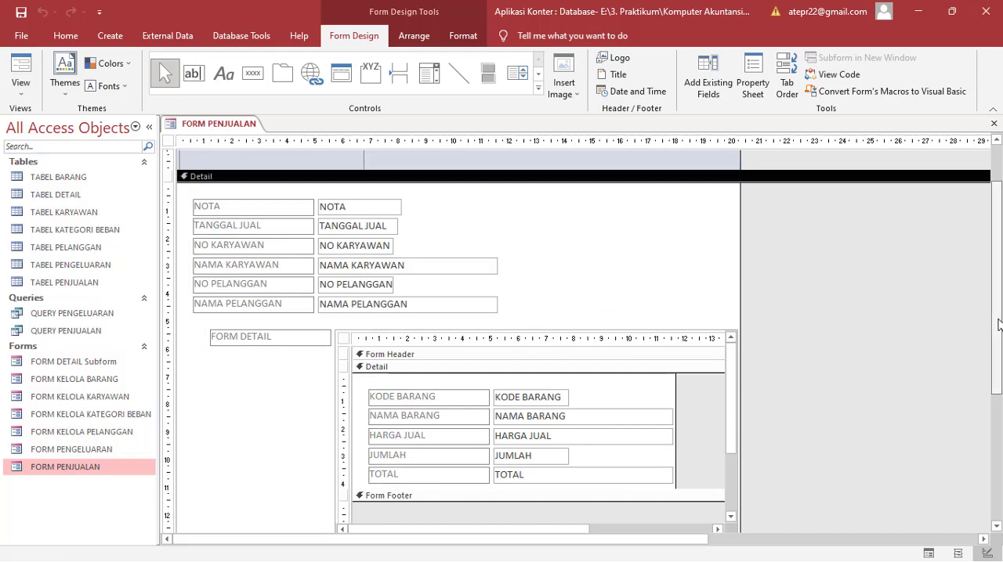
# Step: Extend the main form's Detail section down to about 15.5 cm, making room below the subform
pyautogui.moveTo(998, 323); pyautogui.dragTo(1000, 365)
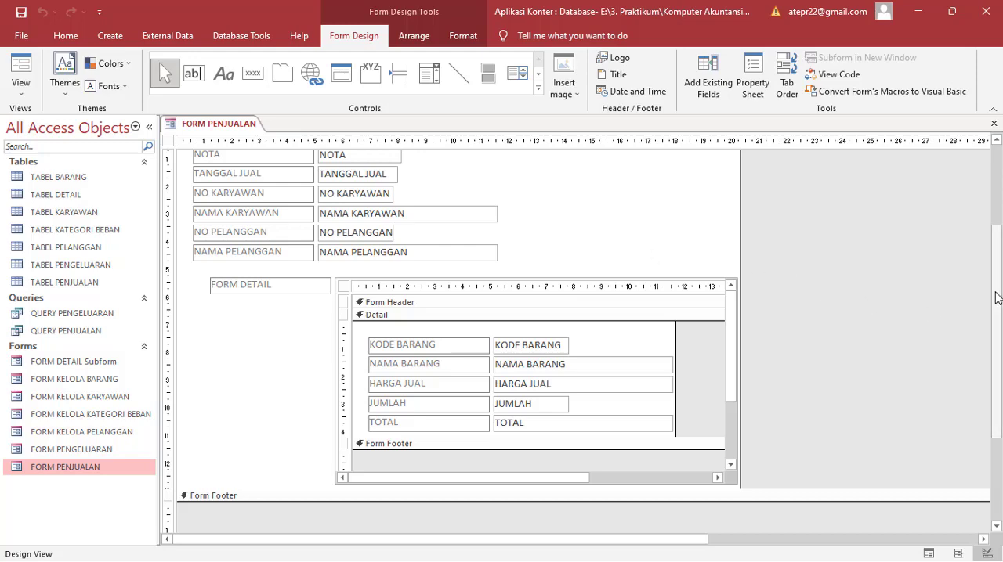
pyautogui.moveTo(996, 301); pyautogui.dragTo(998, 393)
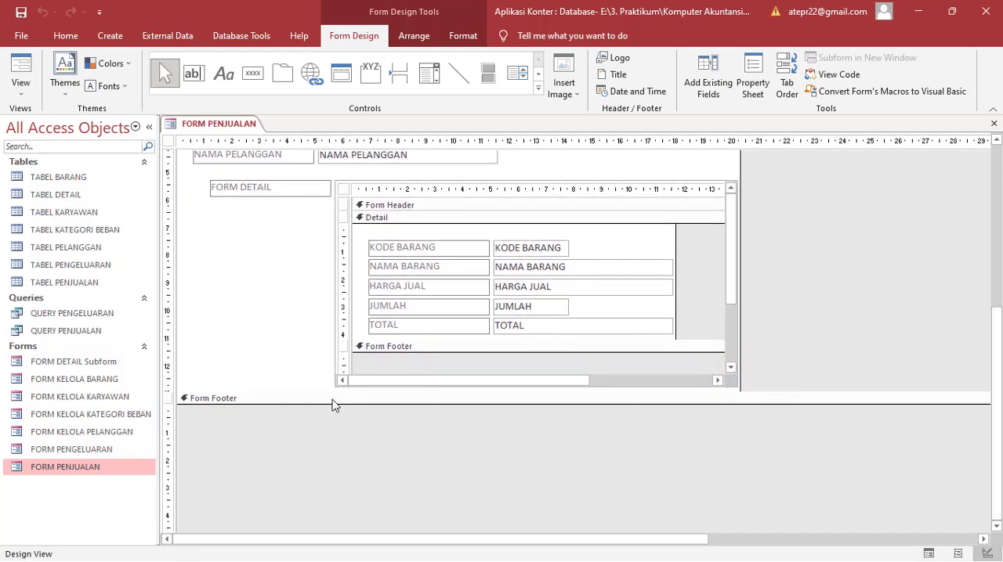
pyautogui.click(281, 392)
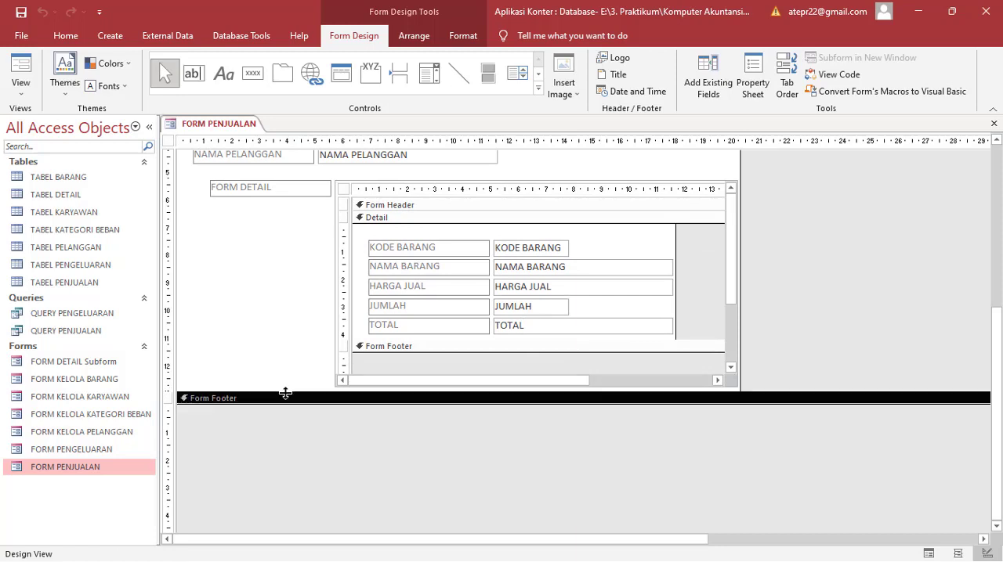
pyautogui.moveTo(284, 393); pyautogui.dragTo(290, 463)
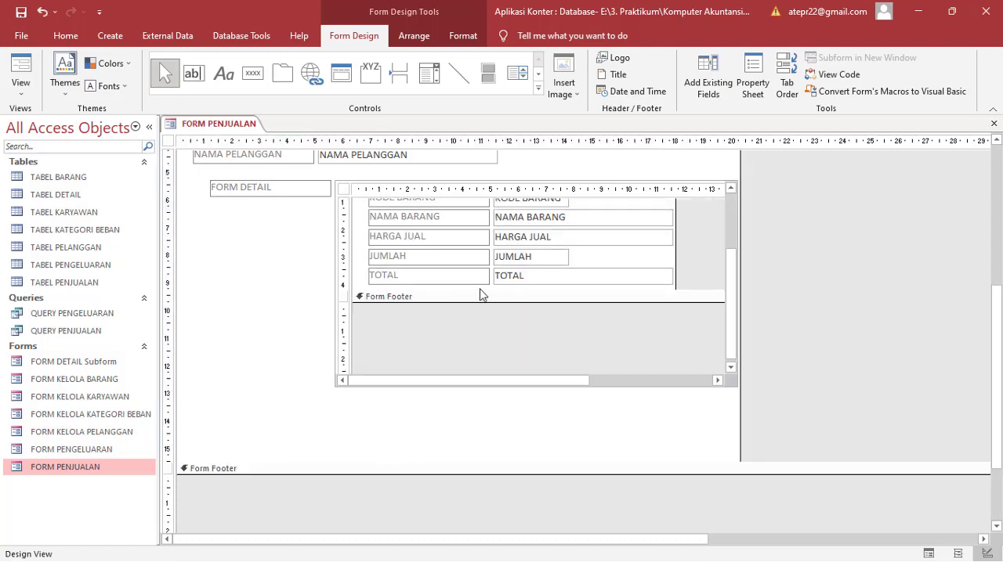
# Step: Expand the Form Footer section inside the subform to a height of about 1.5 cm
pyautogui.click(460, 296)
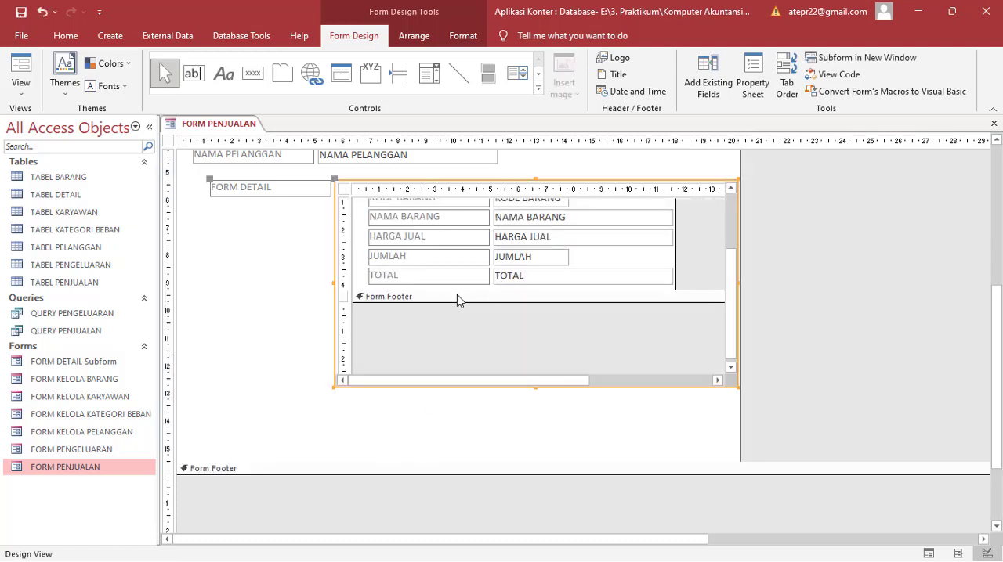
pyautogui.click(457, 297)
pyautogui.moveTo(462, 301); pyautogui.dragTo(461, 343)
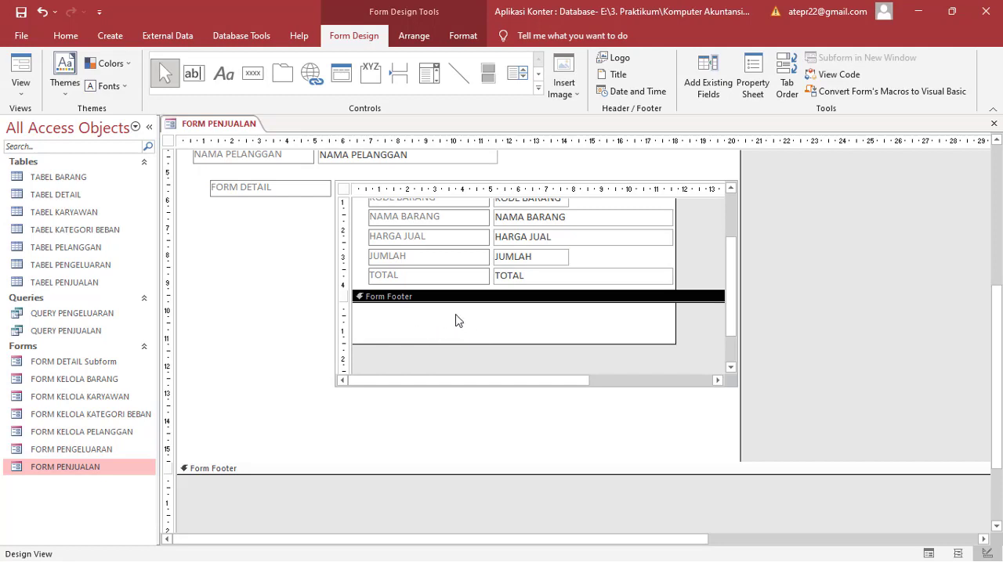
pyautogui.click(218, 471)
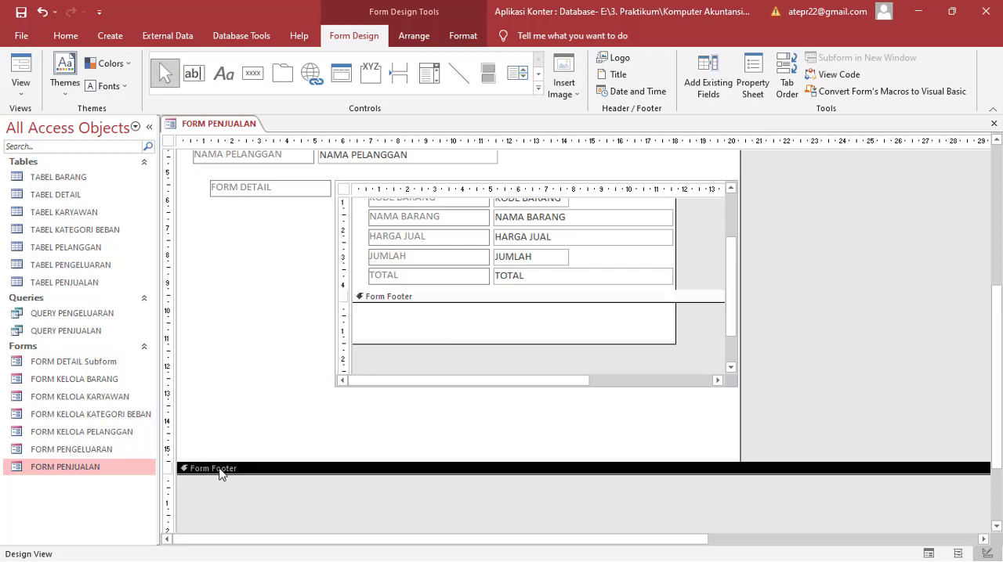
pyautogui.click(421, 301)
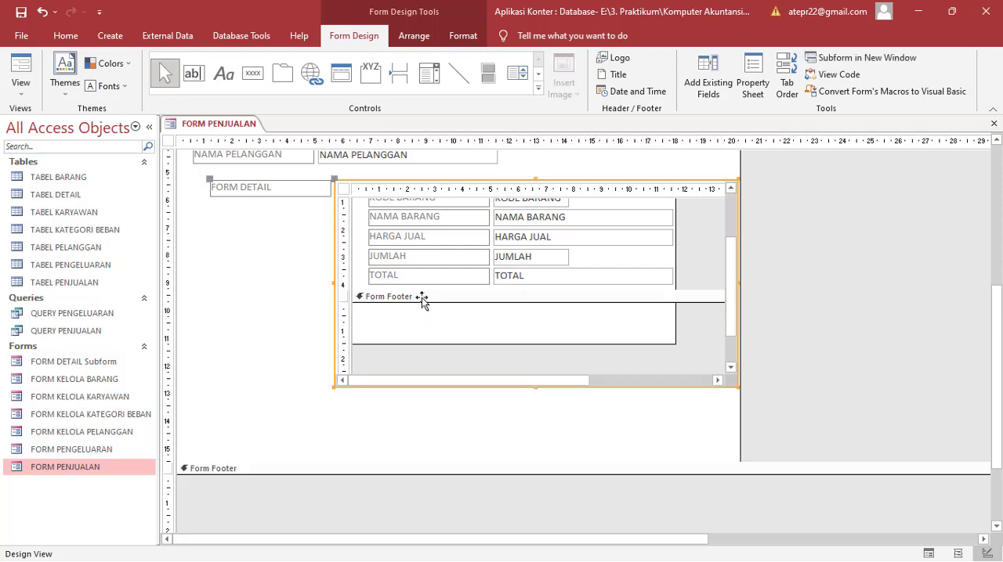
# Step: Delete the subform's FORM DETAIL label and widen the subform leftward to align with the field labels above
pyautogui.click(307, 197)
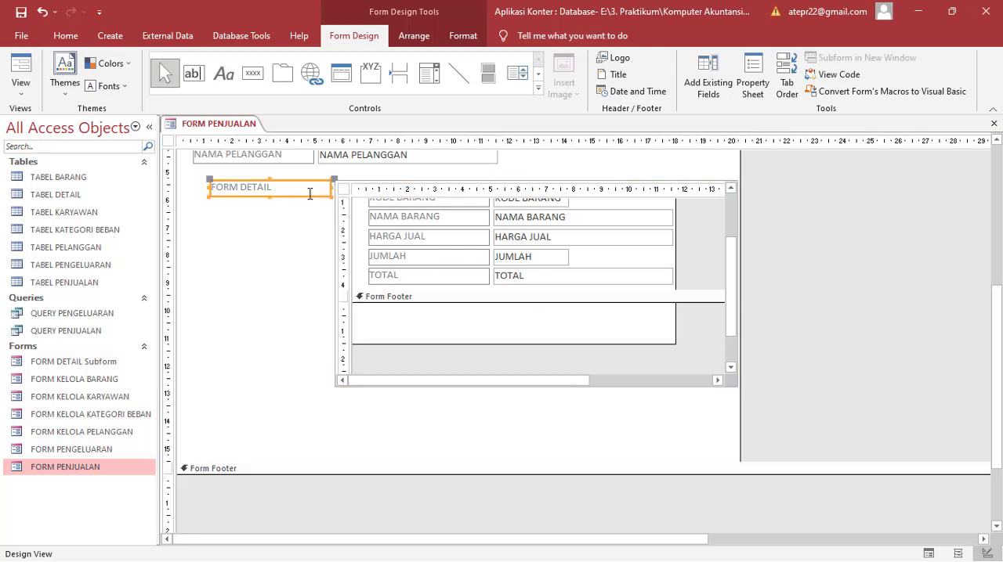
pyautogui.press('Delete')
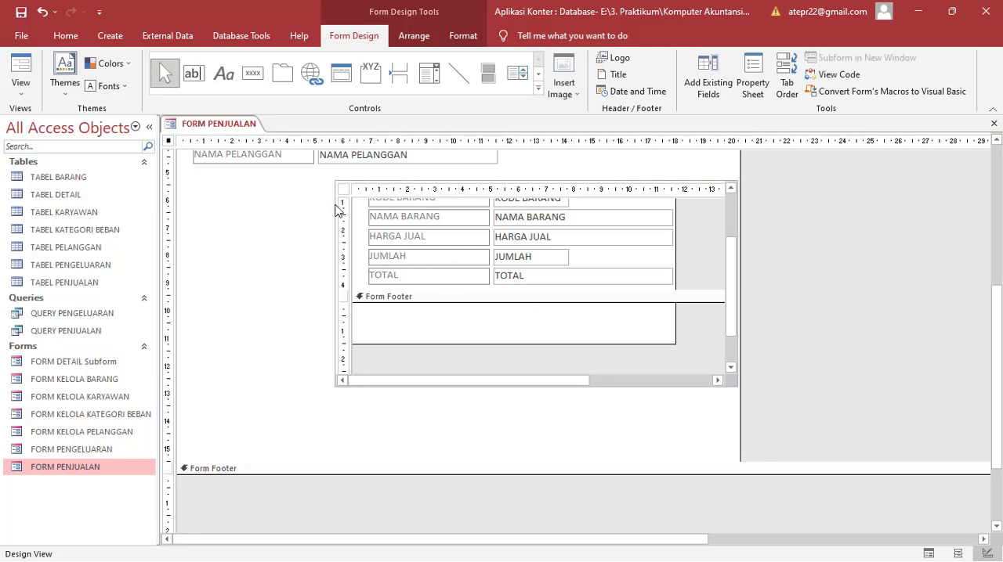
pyautogui.click(339, 212)
pyautogui.moveTo(333, 283); pyautogui.dragTo(192, 293)
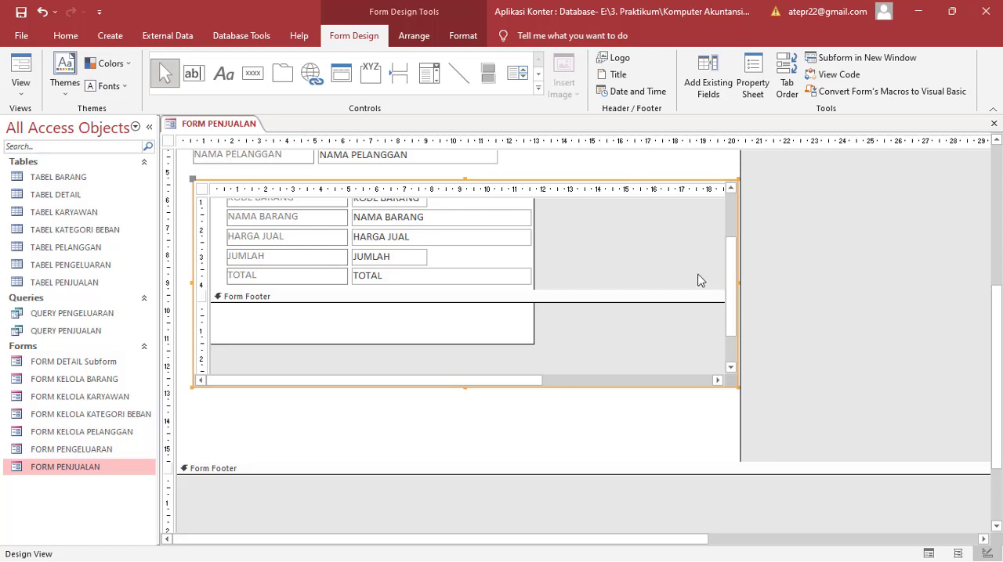
# Step: Add an unbound text box about 6.5 cm wide in the subform's Form Footer, beneath the TOTAL field
pyautogui.click(733, 291)
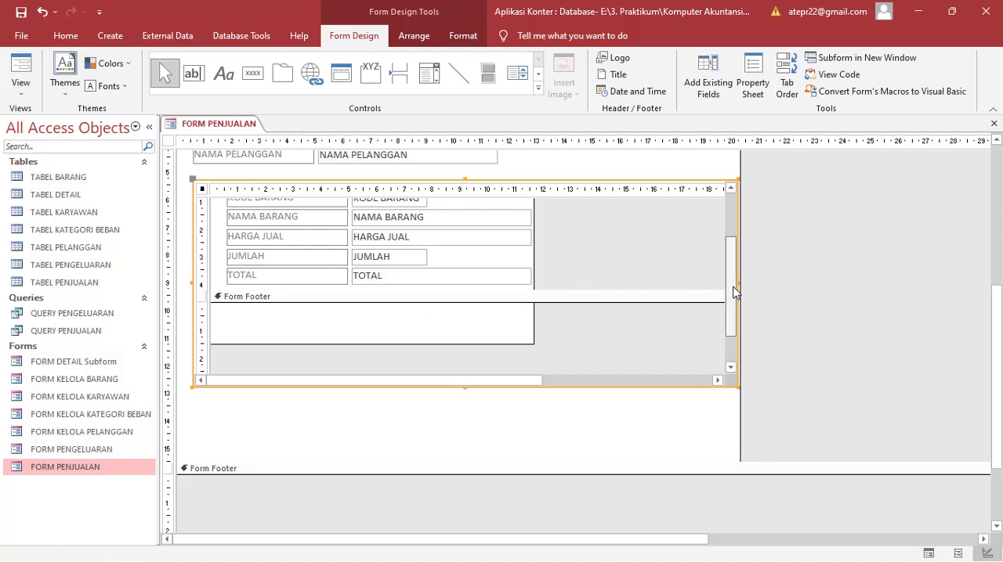
pyautogui.moveTo(735, 291)
pyautogui.mouseDown()
pyautogui.moveTo(730, 262)
pyautogui.moveTo(734, 299)
pyautogui.mouseUp()
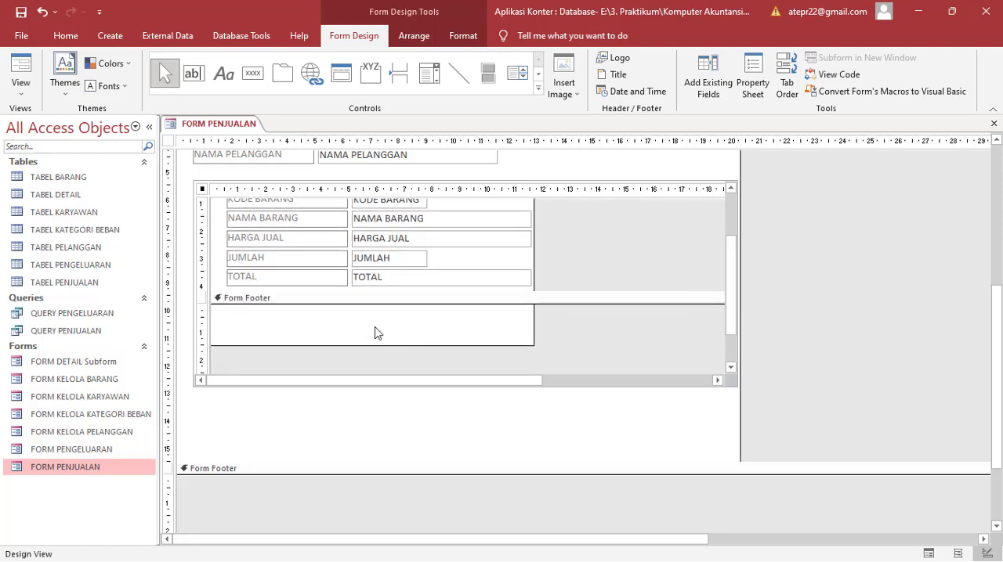
pyautogui.click(373, 277)
pyautogui.moveTo(382, 277); pyautogui.dragTo(350, 278)
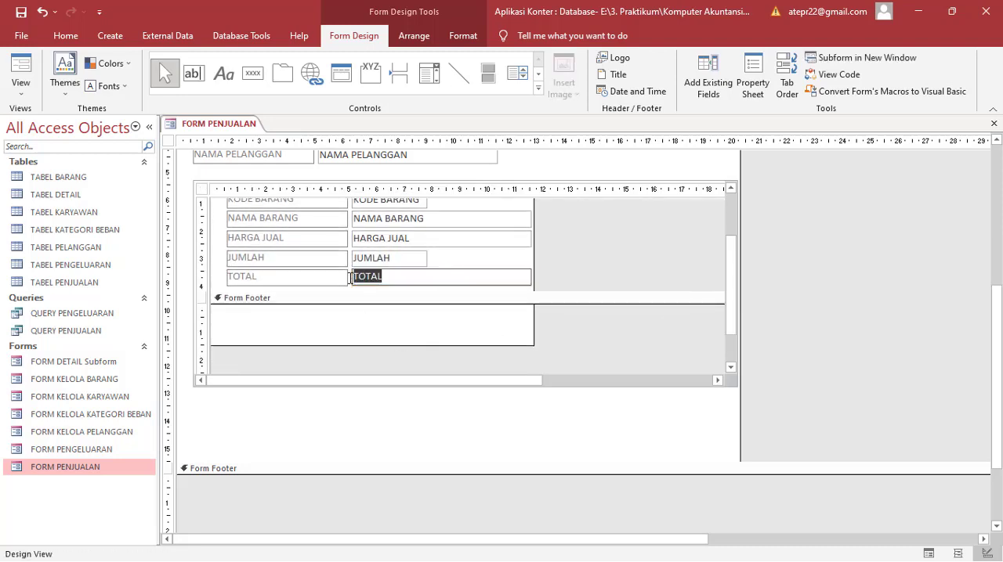
pyautogui.click(354, 332)
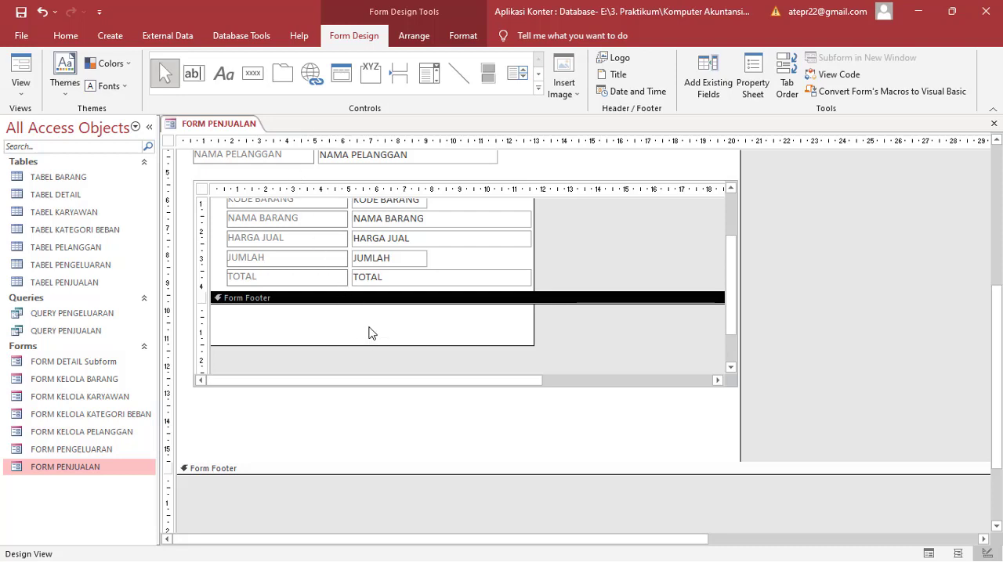
pyautogui.click(193, 75)
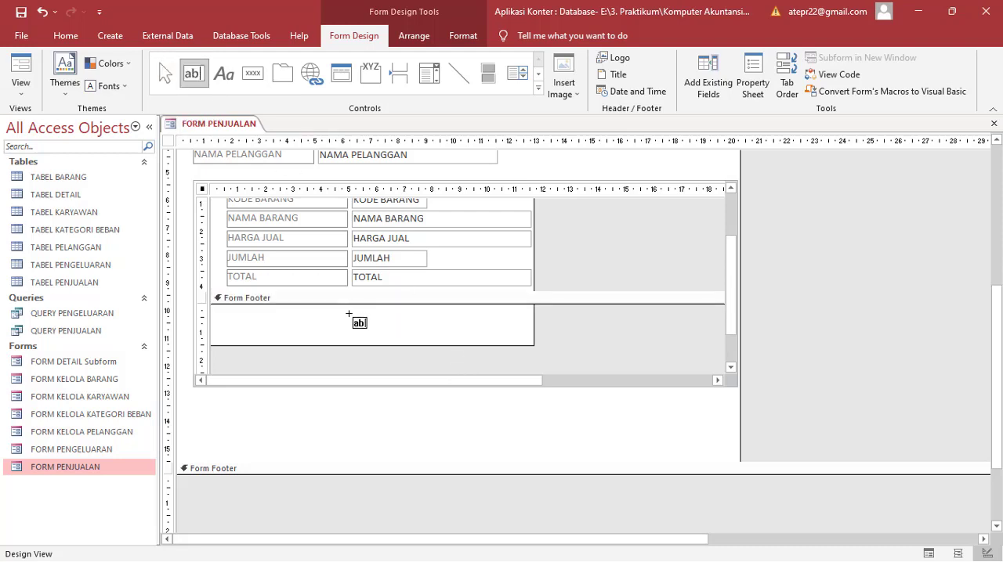
pyautogui.moveTo(348, 315); pyautogui.dragTo(530, 337)
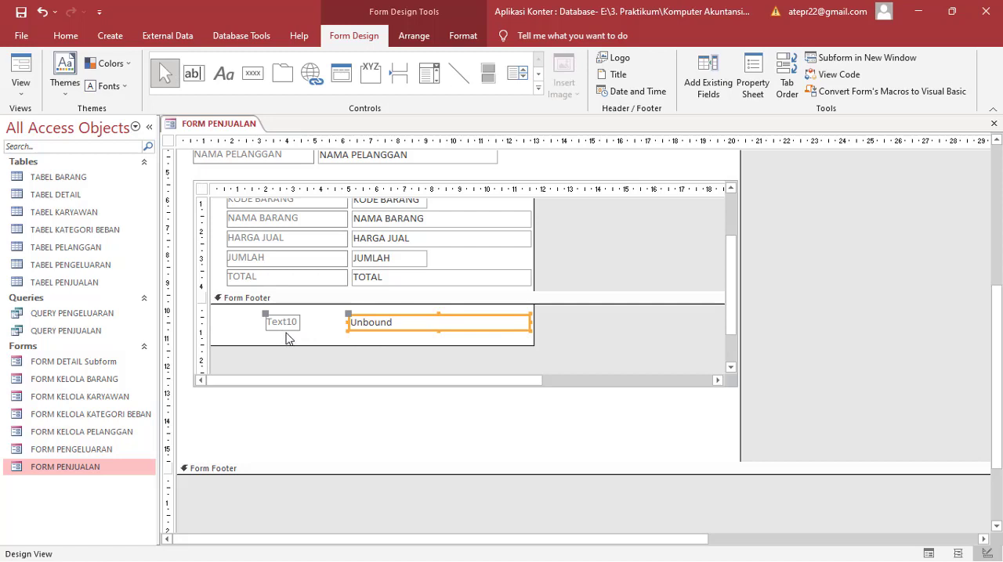
# Step: Add an unbound text box about 5.8 cm wide in the main form's Detail section, below the subform's right end
pyautogui.click(193, 73)
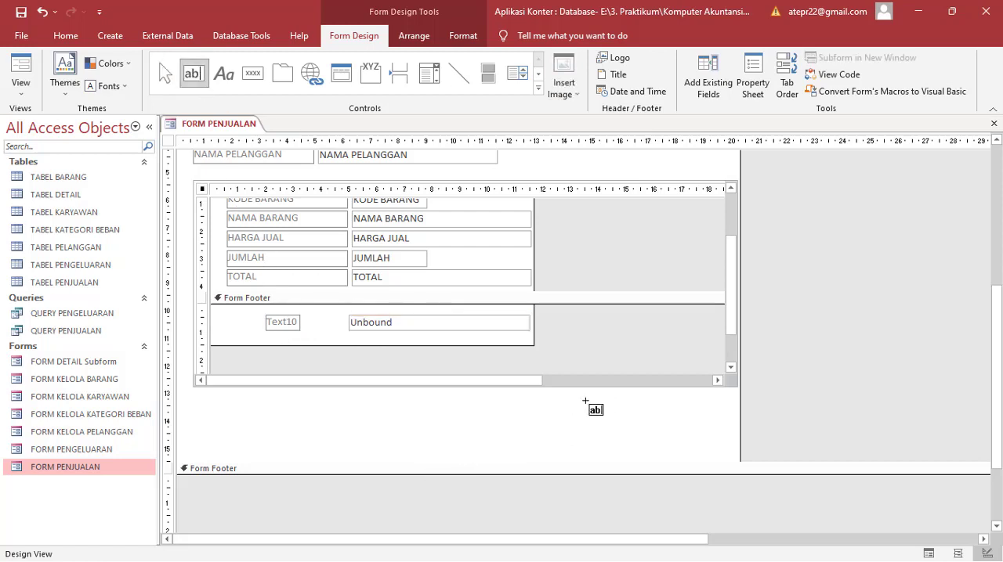
pyautogui.moveTo(573, 402); pyautogui.dragTo(735, 423)
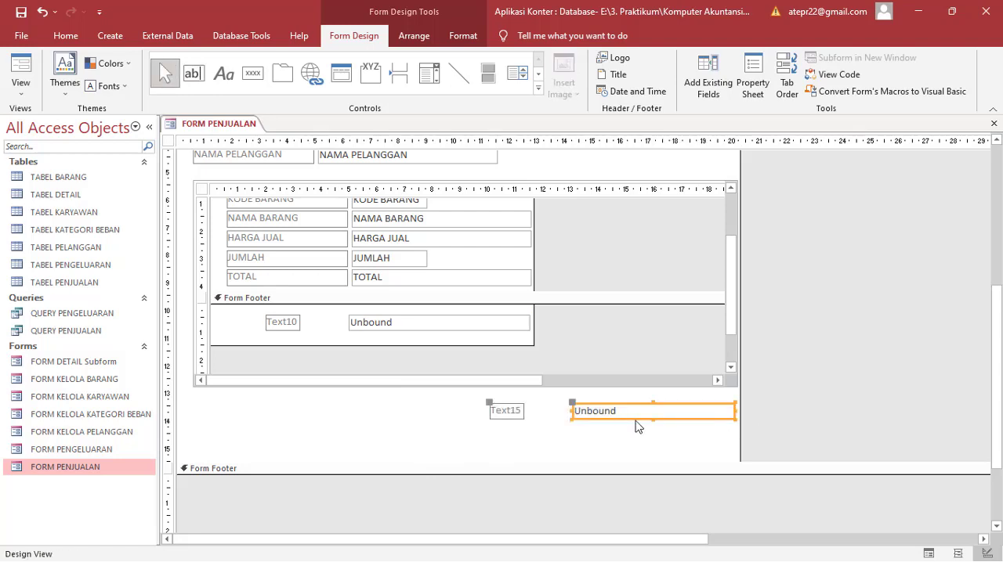
pyautogui.click(551, 441)
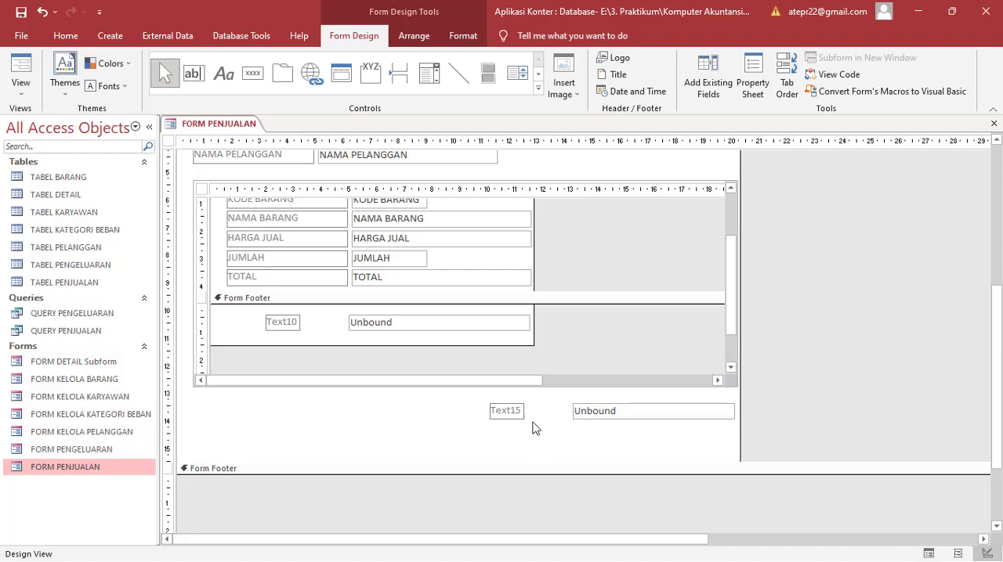
pyautogui.click(404, 324)
pyautogui.click(370, 325)
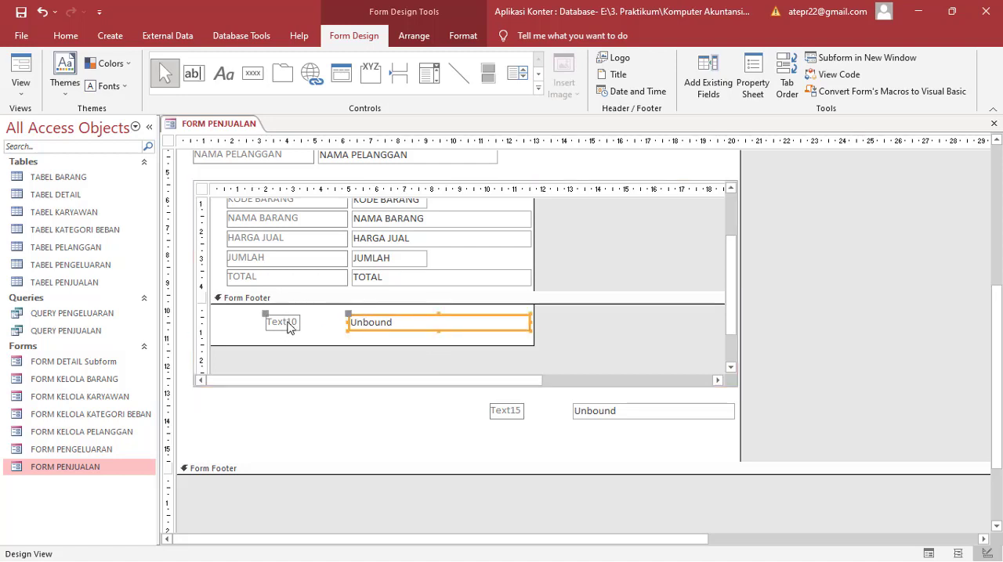
pyautogui.click(590, 415)
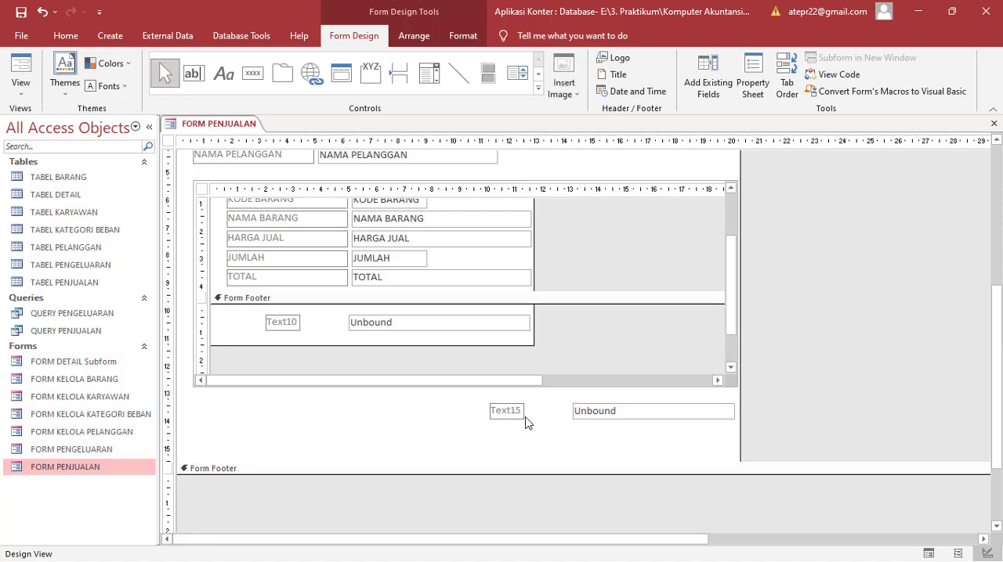
# Step: Widen the label of the unbound text box below the subform and change its caption to TOTAL BAYAR
pyautogui.click(523, 412)
pyautogui.moveTo(523, 409); pyautogui.dragTo(569, 410)
pyautogui.doubleClick(554, 413)
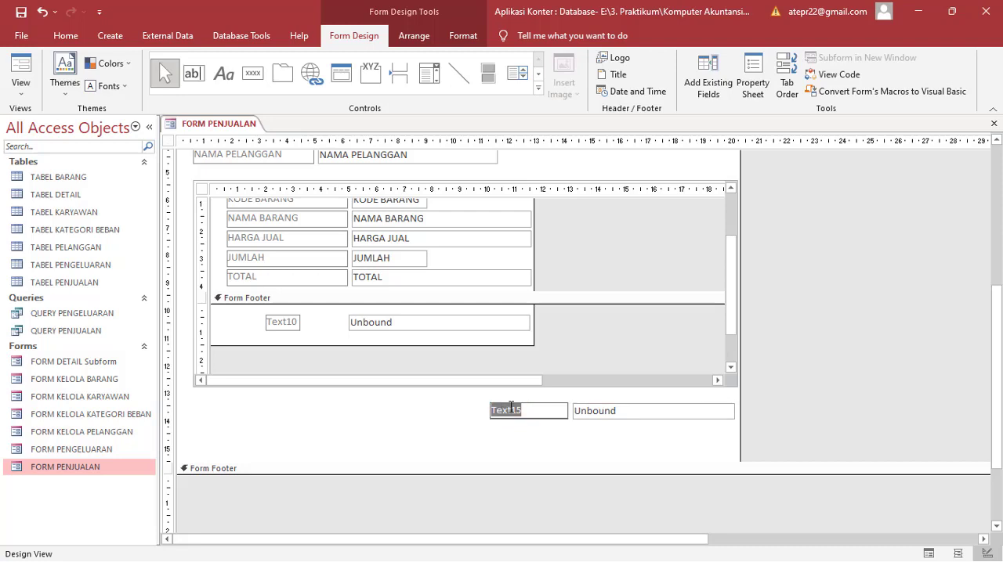
pyautogui.write('t')
pyautogui.press('BackSpace')
pyautogui.press('capslock')
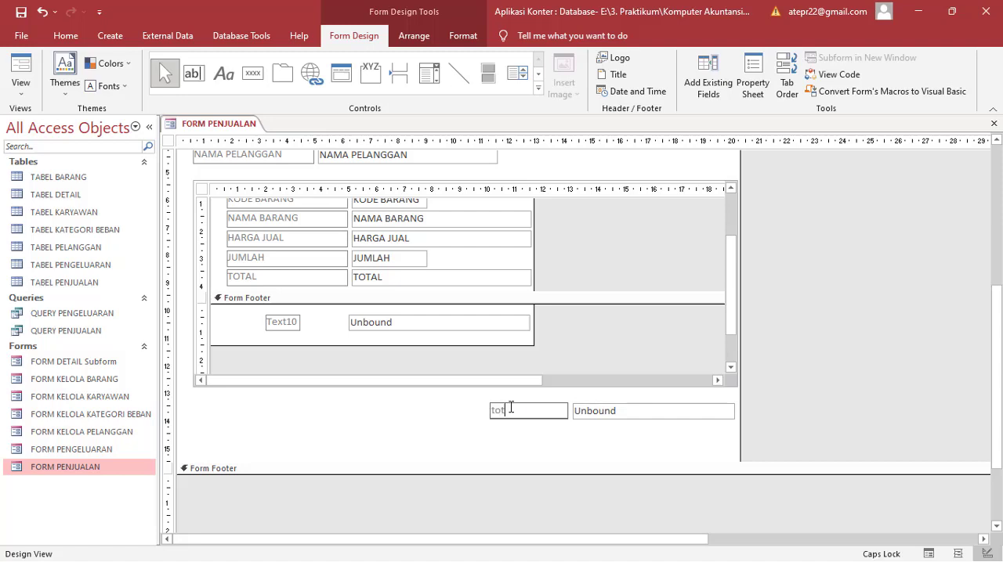
pyautogui.write('TOTAL')
pyautogui.write('BAYAR')
pyautogui.click(626, 444)
# Step: Format the TOTAL BAYAR label and its unbound text box as bold with font size 12
pyautogui.moveTo(633, 439); pyautogui.dragTo(526, 412)
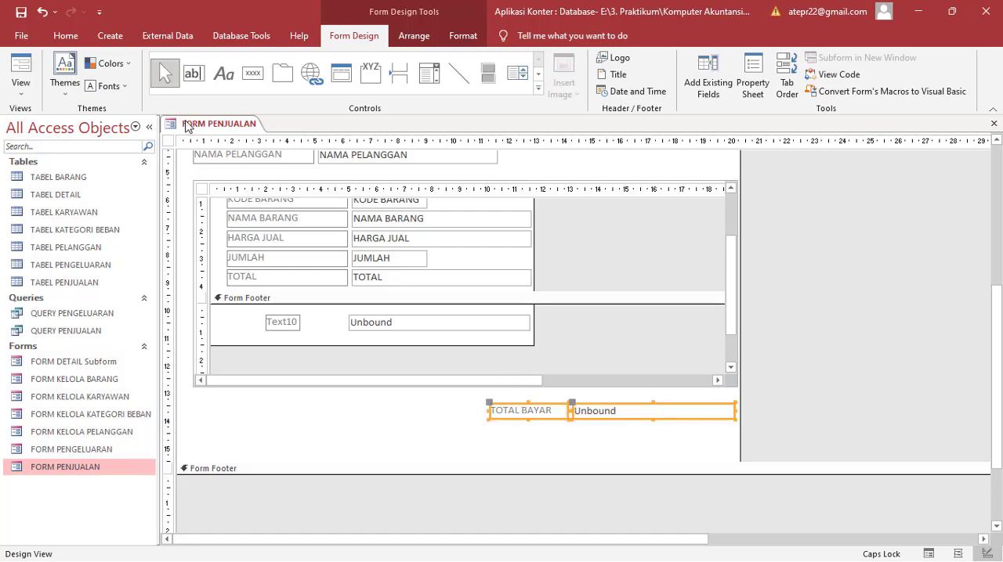
pyautogui.click(66, 36)
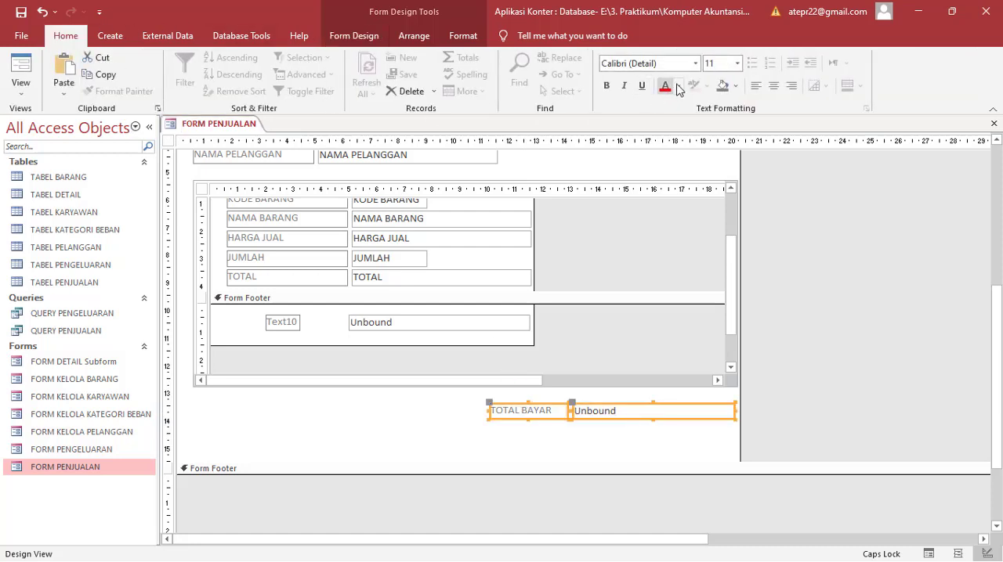
pyautogui.click(606, 85)
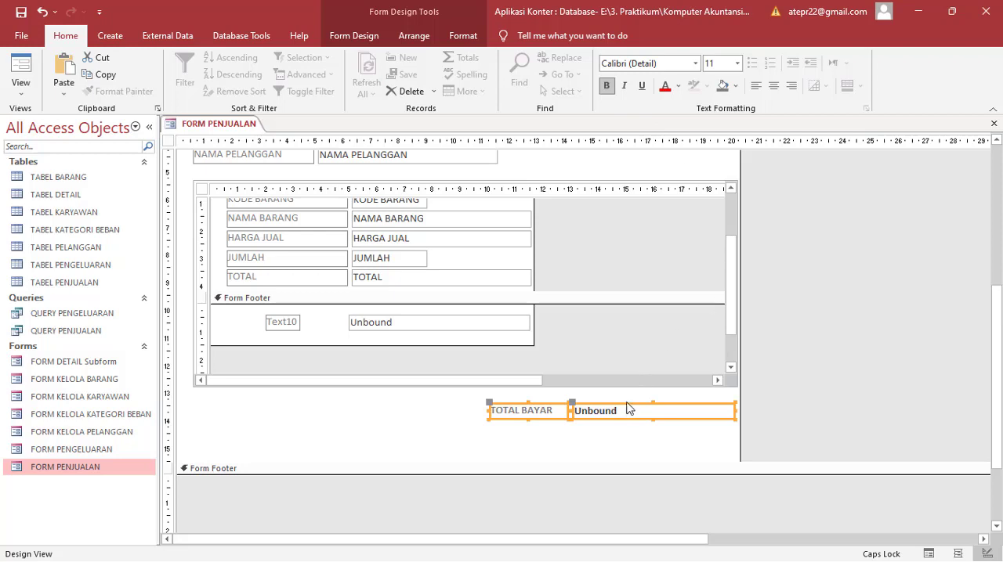
pyautogui.click(622, 437)
pyautogui.moveTo(631, 426); pyautogui.dragTo(559, 405)
pyautogui.click(737, 64)
pyautogui.click(710, 136)
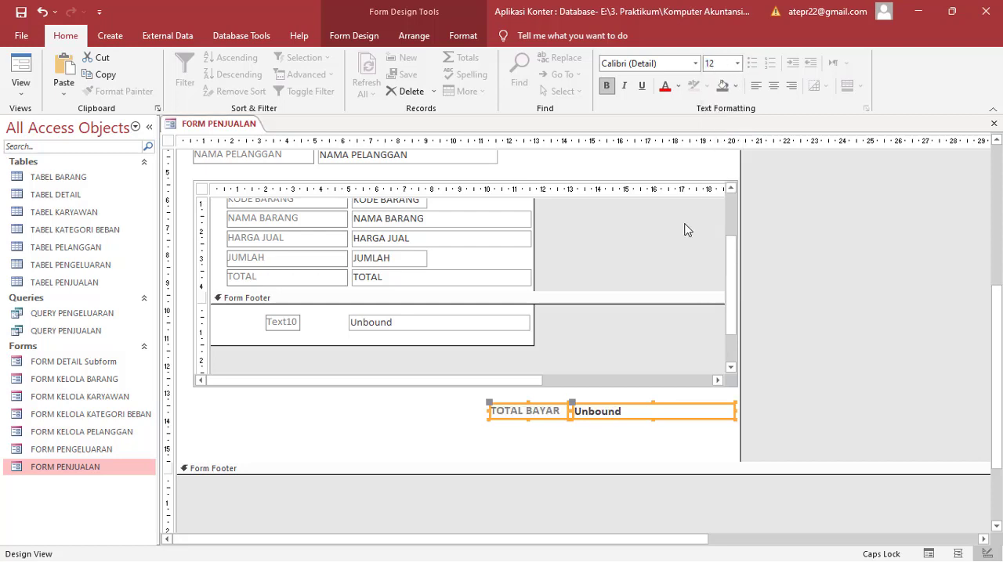
pyautogui.click(658, 444)
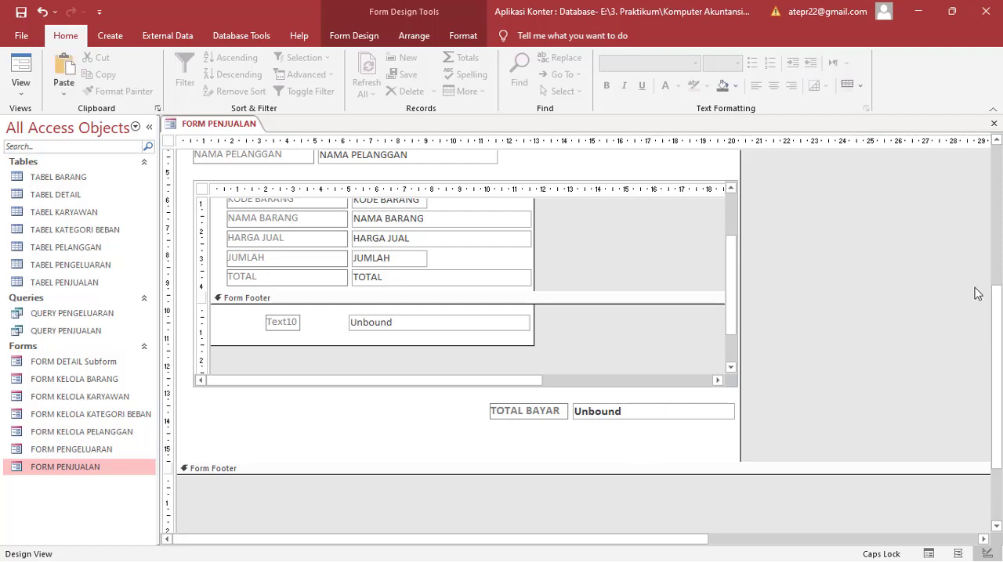
# Step: Replace the contents of the subform's TOTAL text box with the expression =[HARGA JUAL]*[JUMLAH]
pyautogui.moveTo(996, 323)
pyautogui.mouseDown()
pyautogui.moveTo(995, 296)
pyautogui.moveTo(995, 334)
pyautogui.mouseUp()
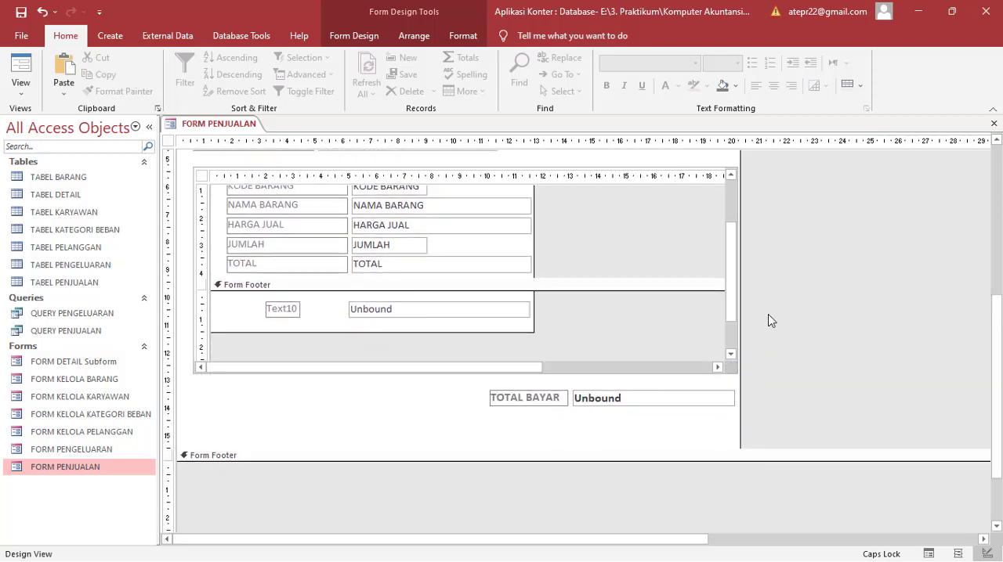
pyautogui.click(381, 266)
pyautogui.click(380, 264)
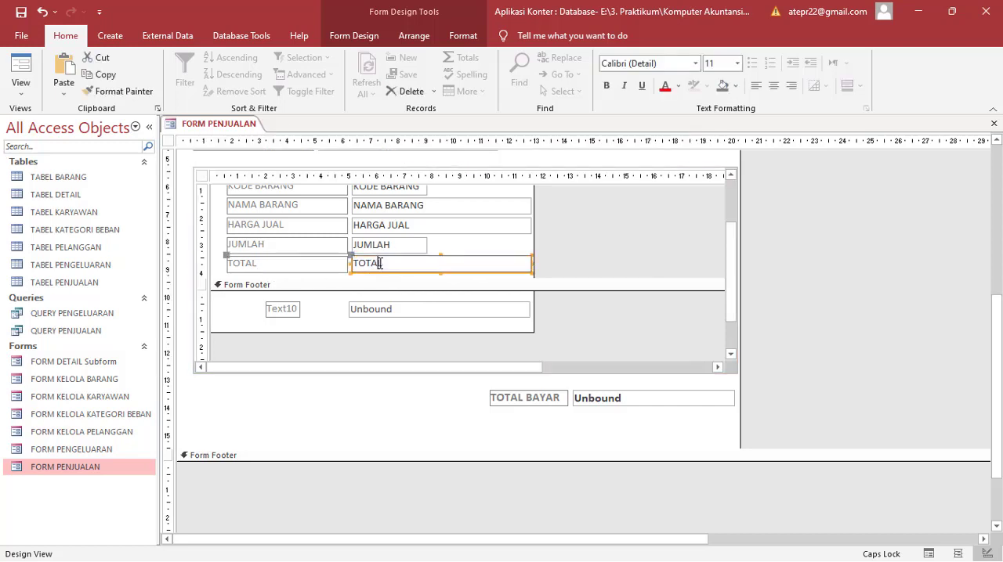
pyautogui.doubleClick(380, 264)
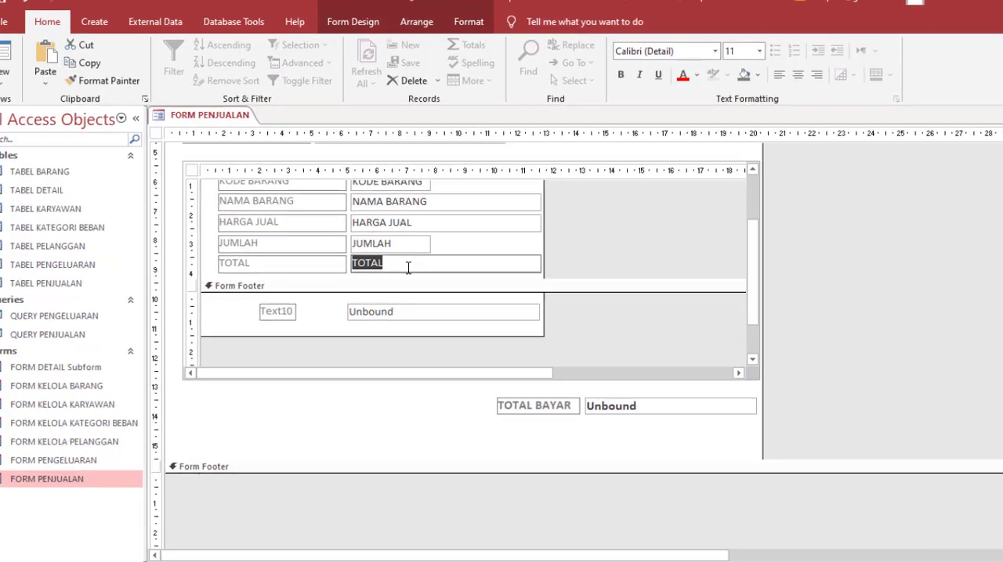
pyautogui.press('Delete')
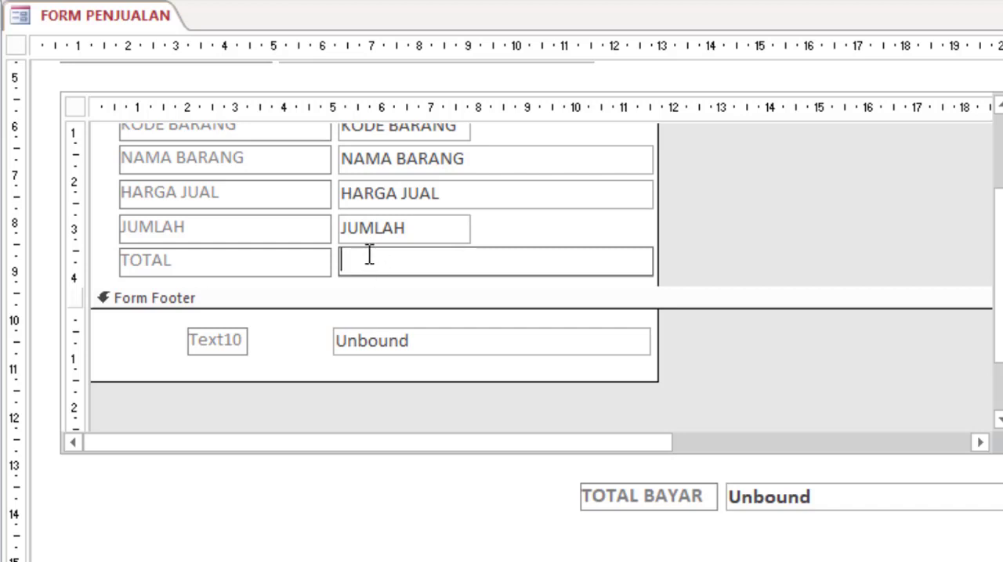
pyautogui.write('=')
pyautogui.write('[HARGA JUAL')
pyautogui.write(']')
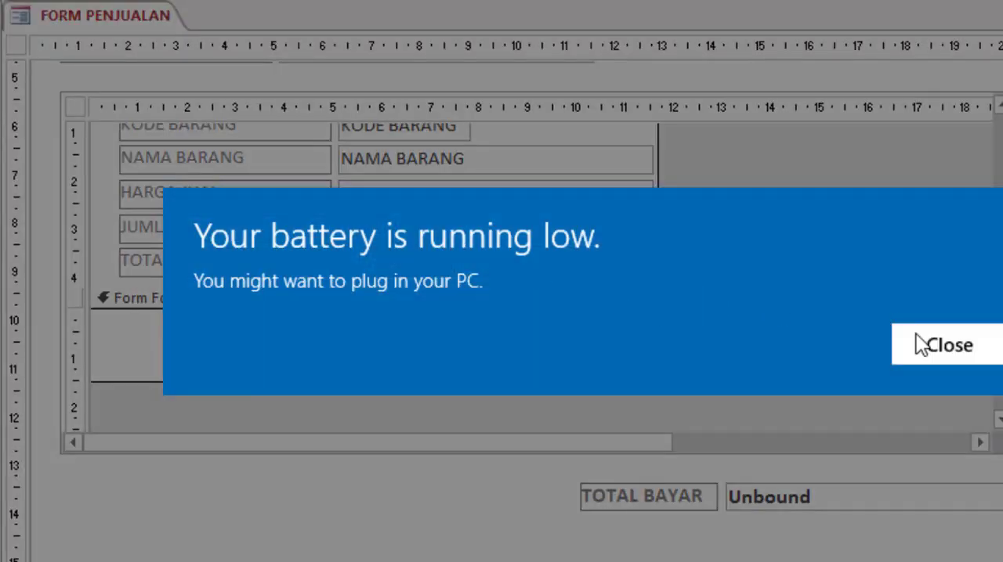
pyautogui.click(918, 340)
pyautogui.click(526, 261)
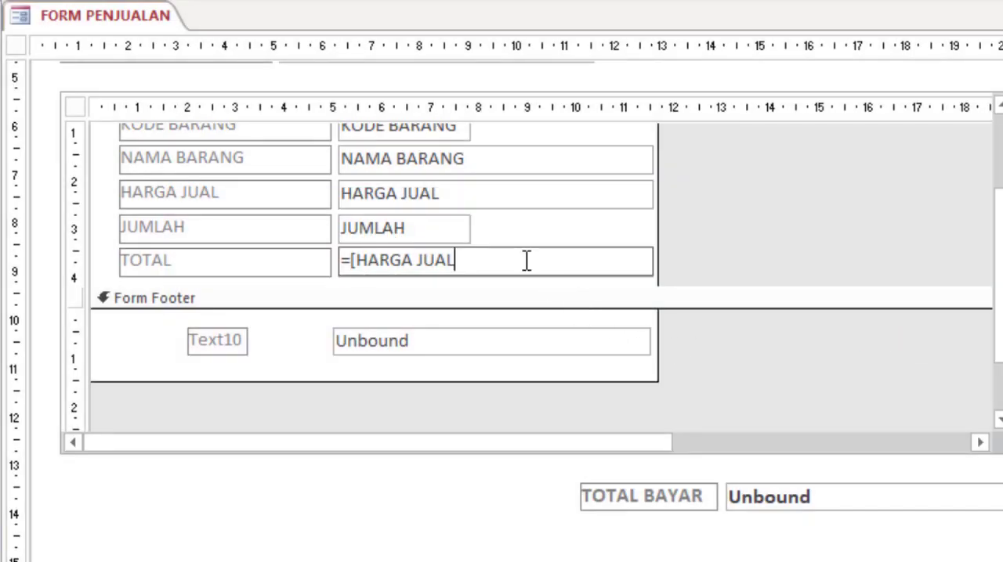
pyautogui.write(']*[JUMLAH]')
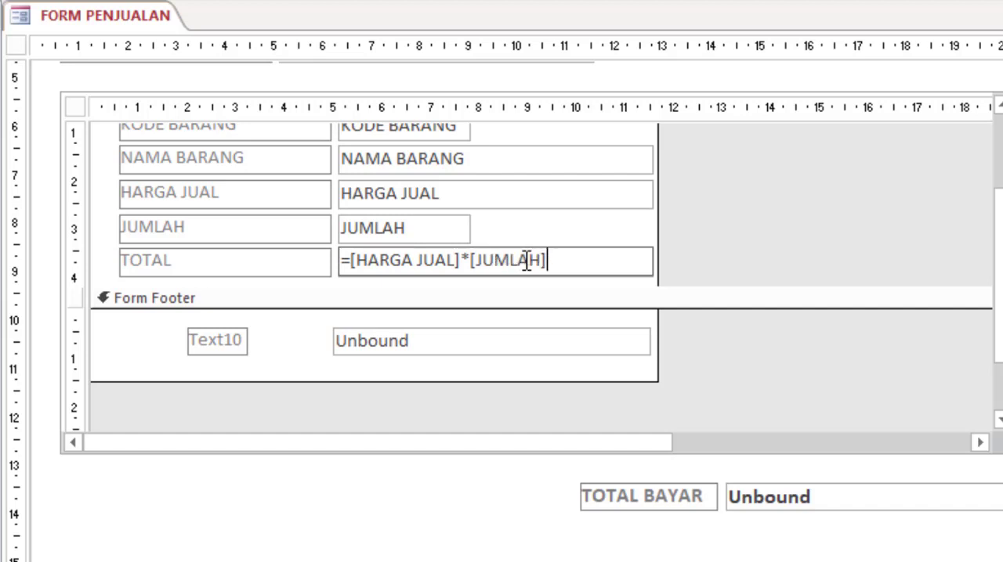
pyautogui.press('Return')
pyautogui.click(520, 232)
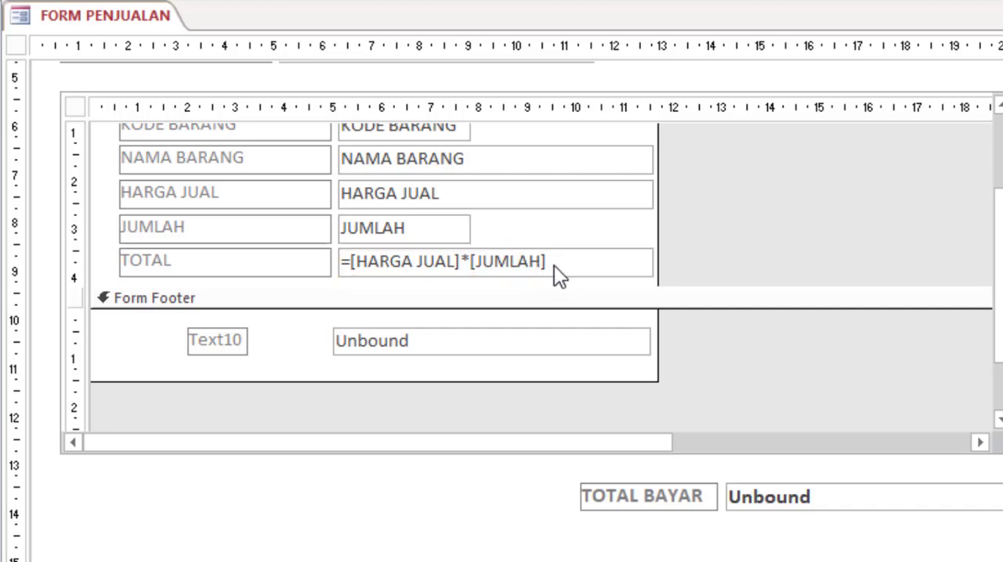
pyautogui.click(450, 237)
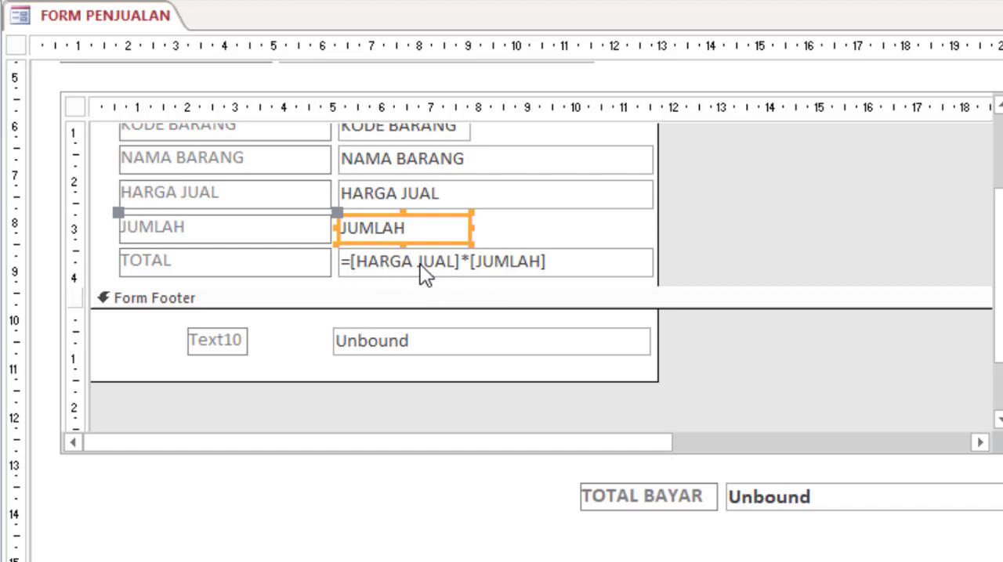
pyautogui.click(484, 266)
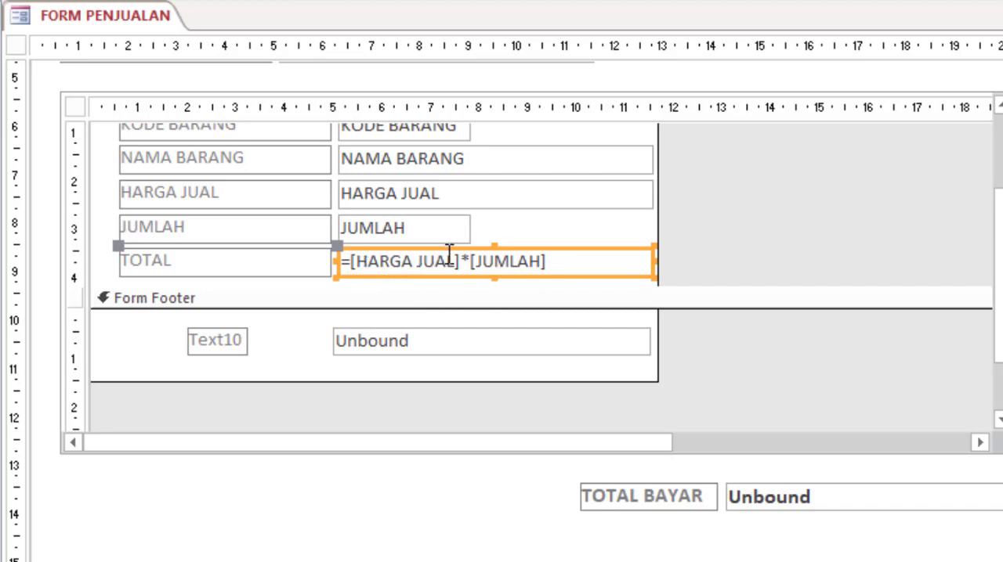
pyautogui.click(518, 371)
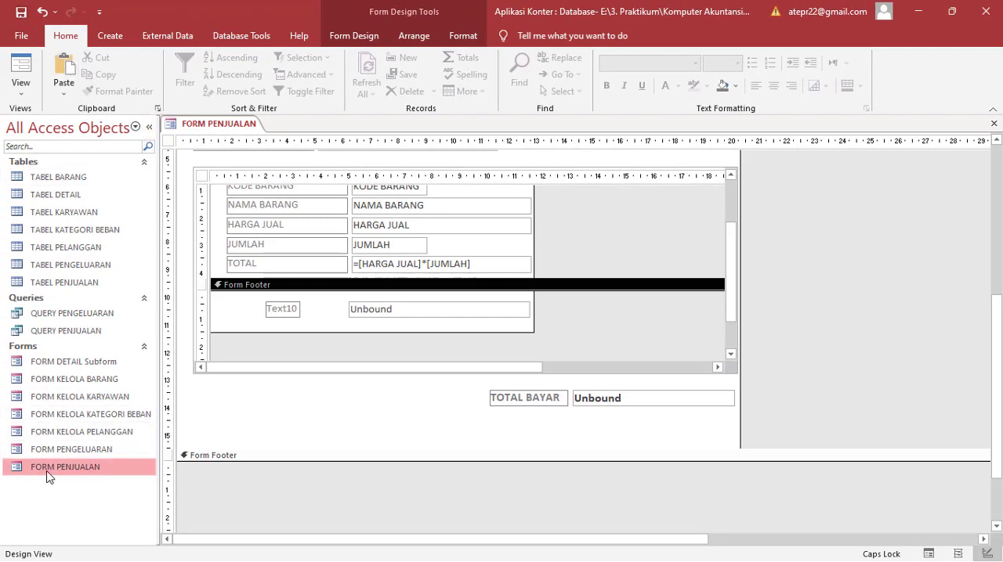
# Step: Open FORM PENJUALAN in Form View to check the subform's TOTAL column
pyautogui.rightClick(90, 468)
pyautogui.click(101, 283)
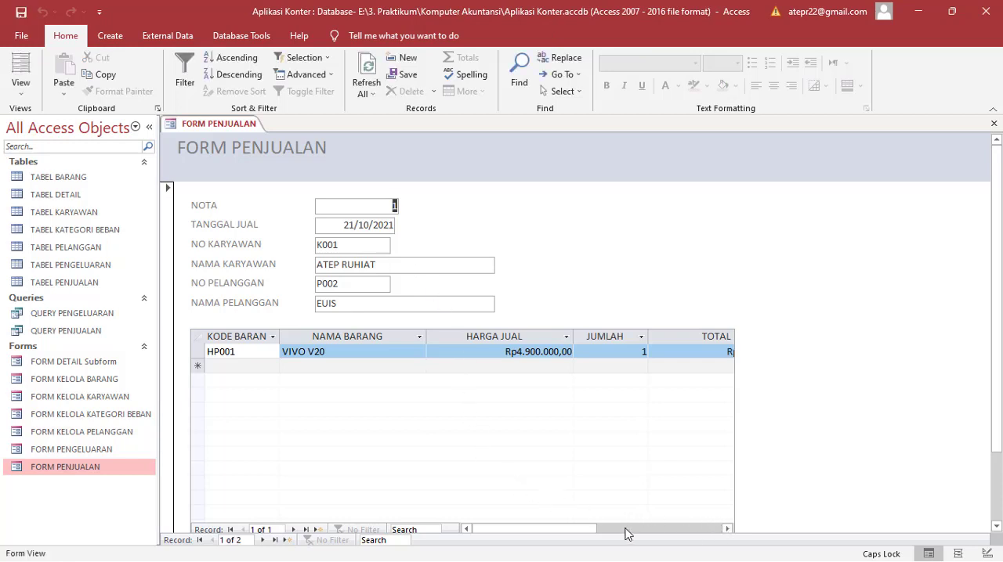
pyautogui.click(551, 532)
pyautogui.moveTo(559, 537); pyautogui.dragTo(575, 536)
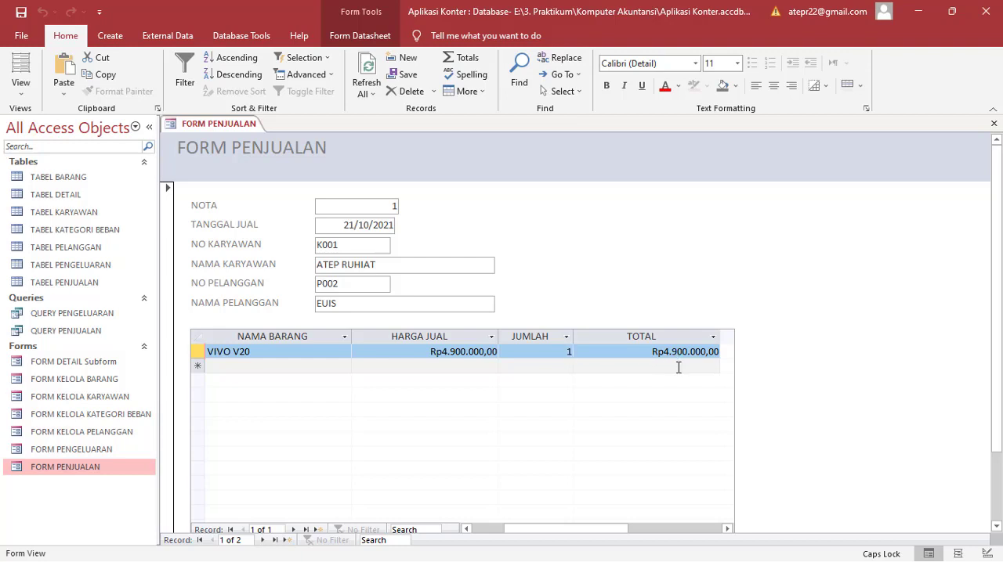
# Step: Test the TOTAL calculation by setting the VIVO V20 row's JUMLAH first to 2 and finally to 3
pyautogui.doubleClick(563, 356)
pyautogui.write('2')
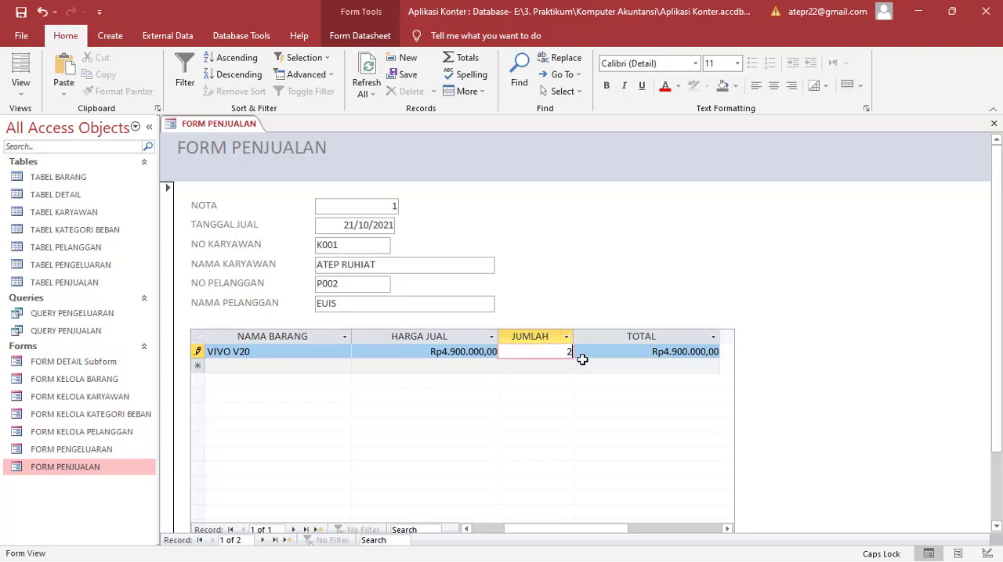
pyautogui.click(607, 354)
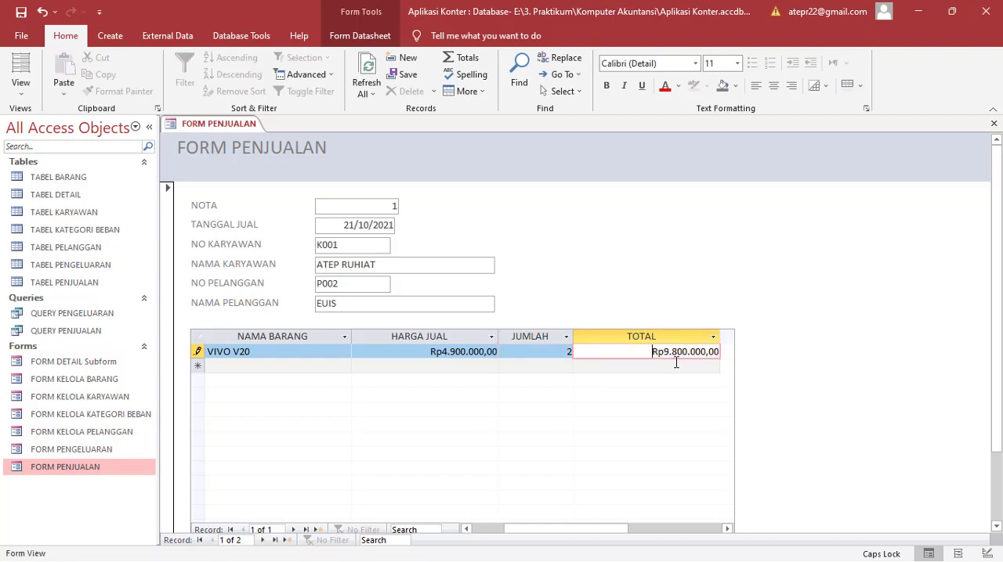
pyautogui.moveTo(561, 359); pyautogui.dragTo(579, 361)
pyautogui.click(564, 352)
pyautogui.press('Delete')
pyautogui.write('3')
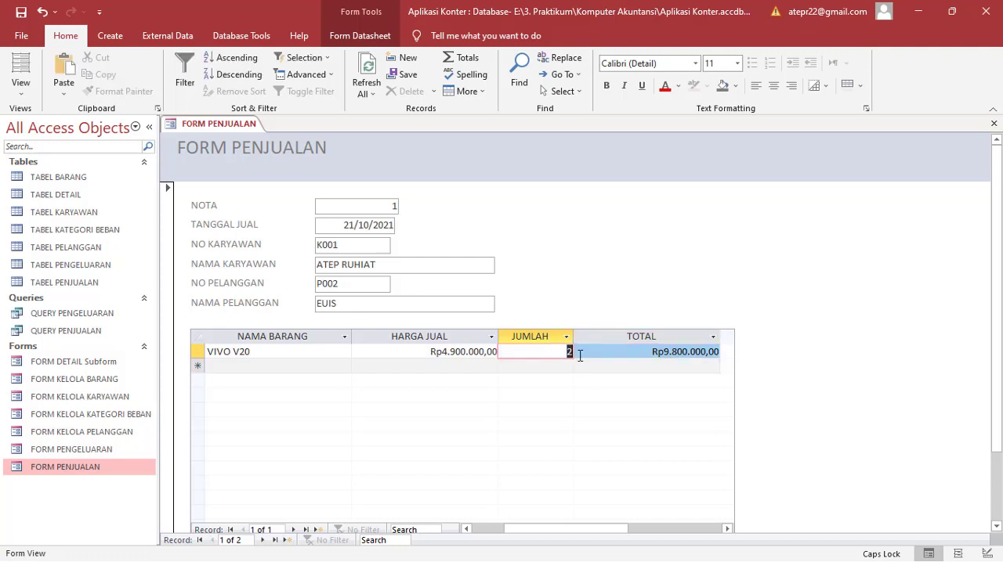
pyautogui.click(611, 353)
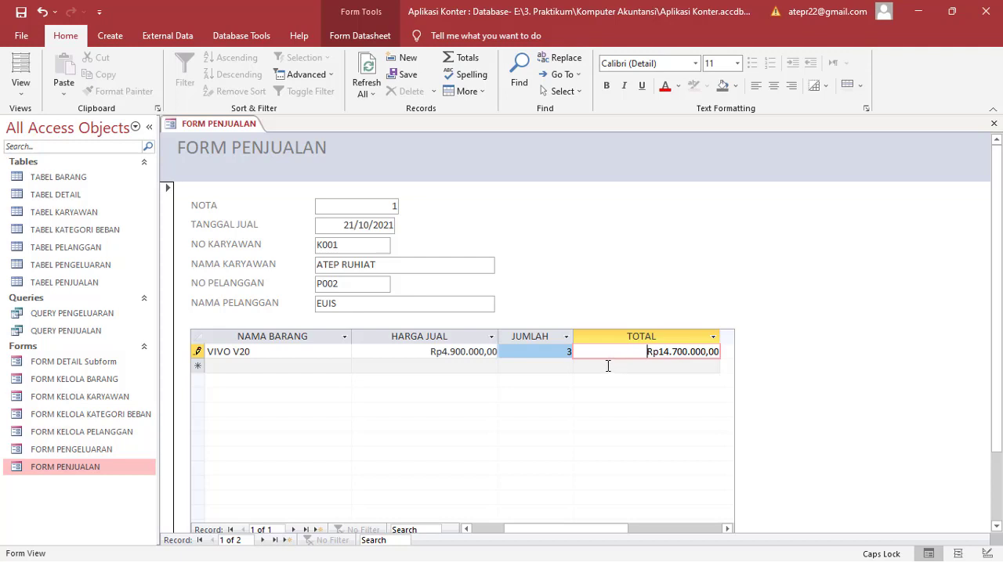
# Step: Restore the VIVO V20 row's JUMLAH to 1 and recalculate its TOTAL
pyautogui.doubleClick(568, 352)
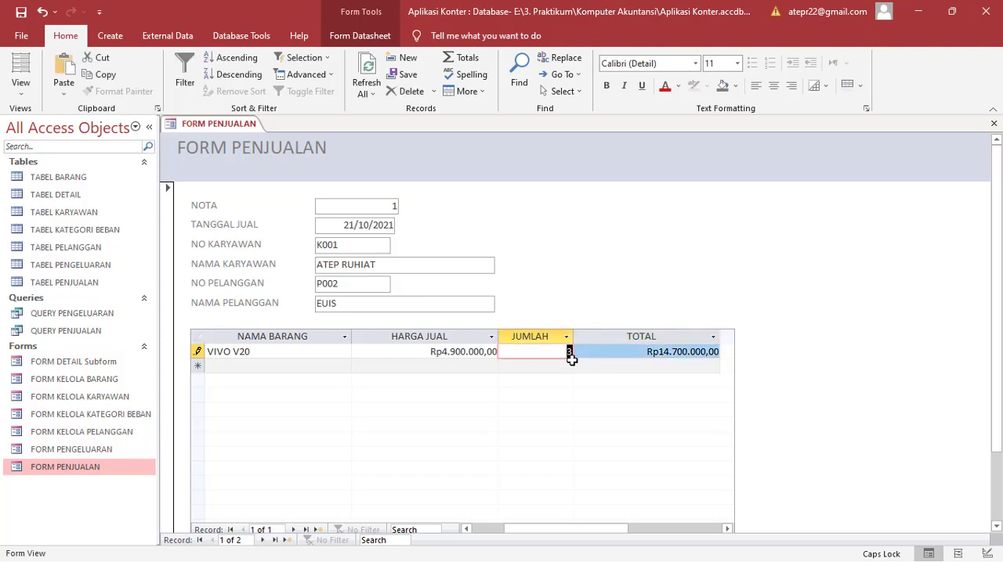
pyautogui.write('1')
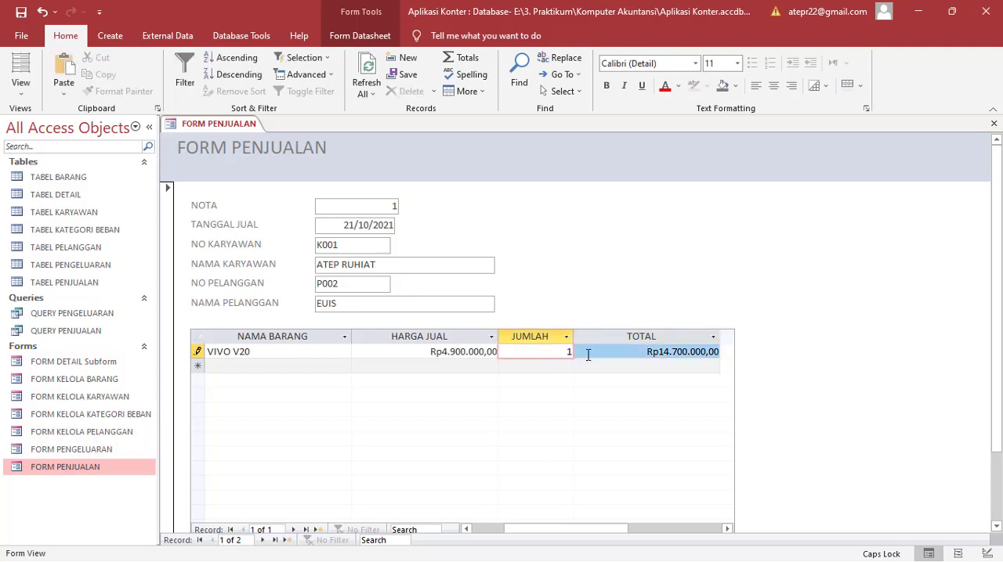
pyautogui.click(588, 355)
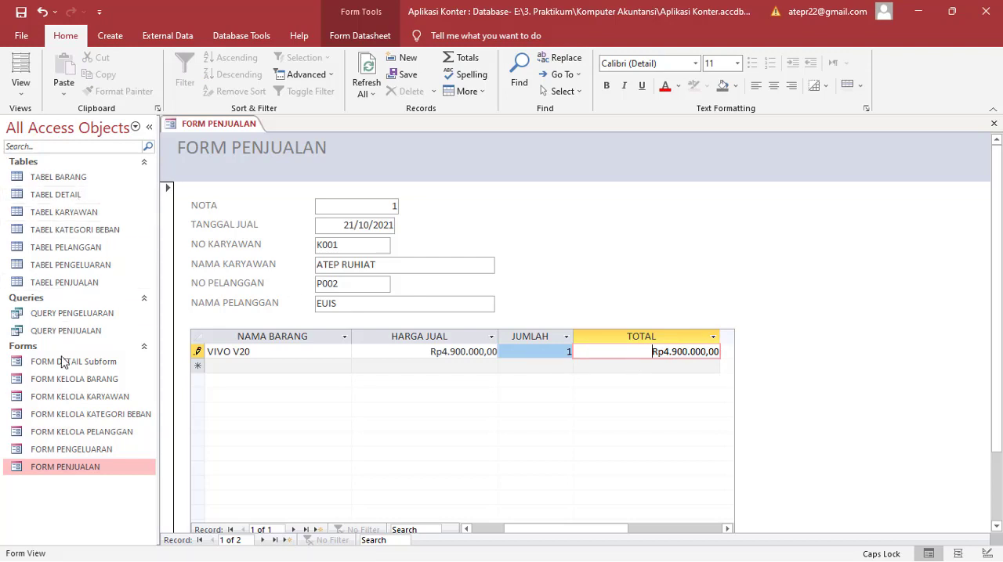
# Step: Reopen FORM PENJUALAN in Design View
pyautogui.click(105, 469)
pyautogui.rightClick(105, 469)
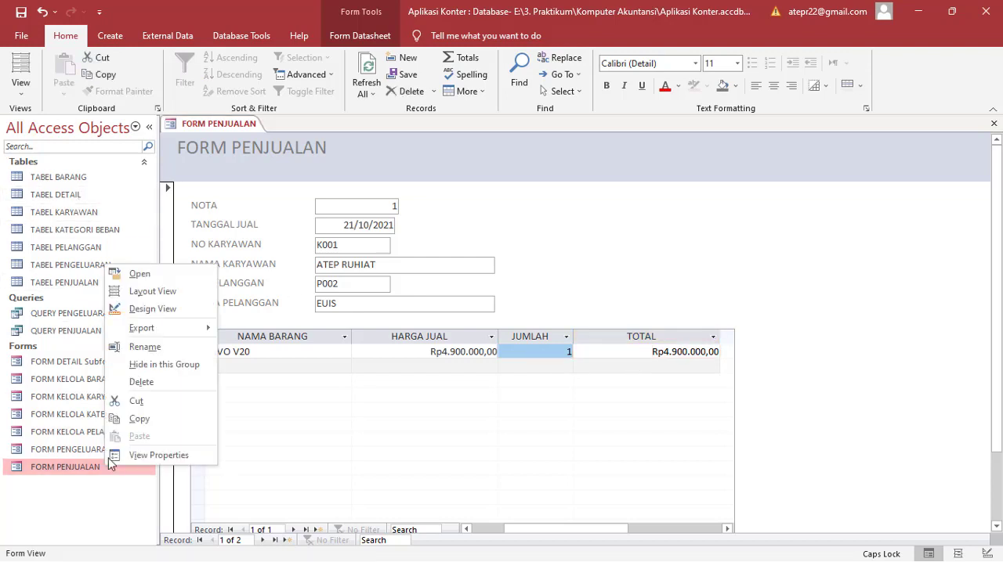
pyautogui.click(145, 309)
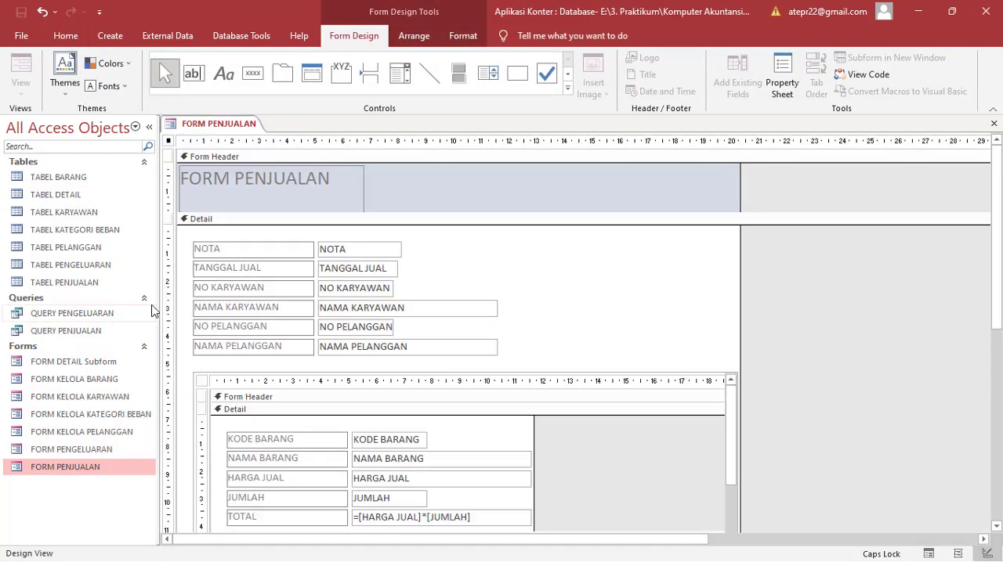
# Step: Set the text box in the subform's Form Footer to the formula =SUM([HARGA JUAL]*[JUMLAH])
pyautogui.scroll(-2, 526, 337)
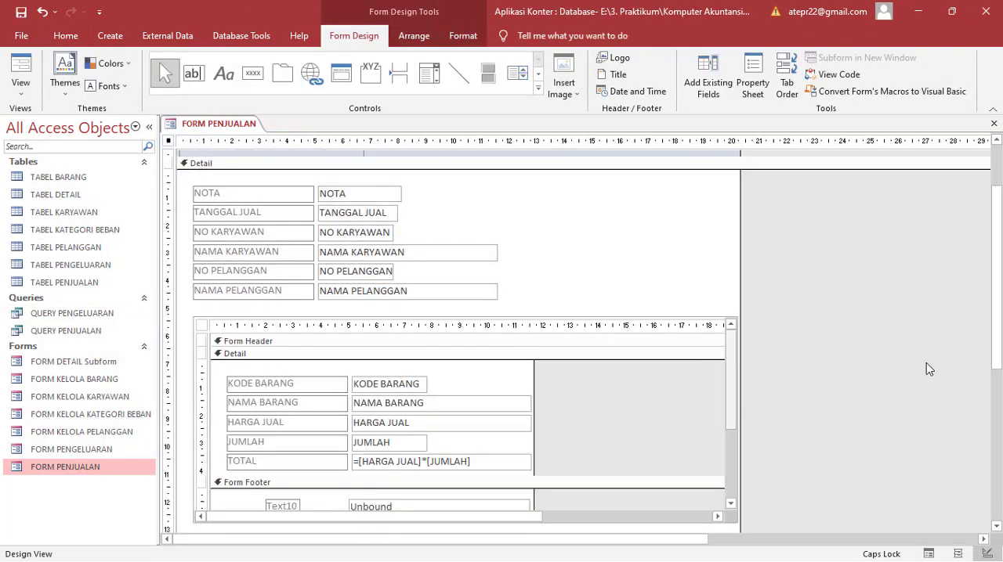
pyautogui.moveTo(997, 373); pyautogui.dragTo(998, 517)
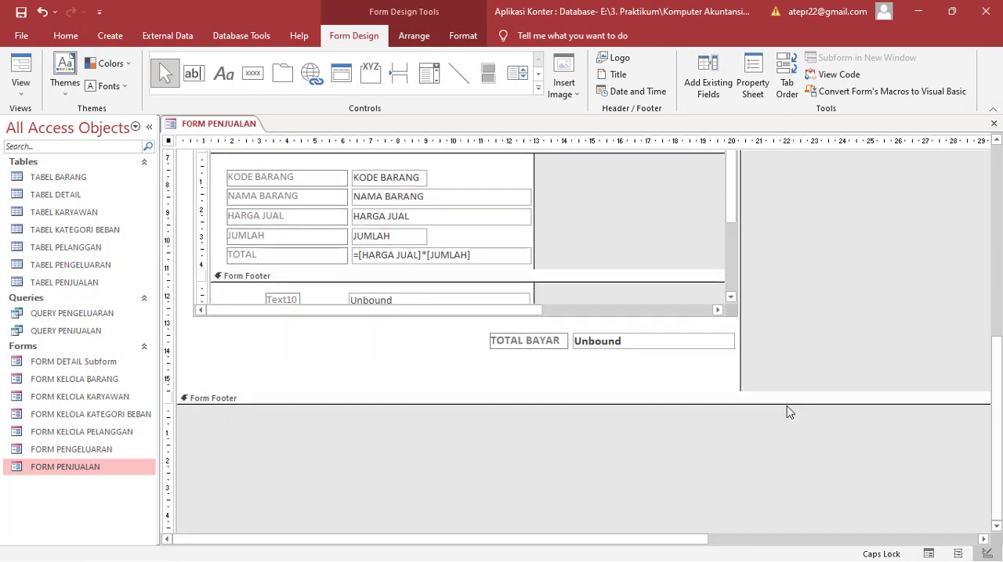
pyautogui.moveTo(728, 214); pyautogui.dragTo(736, 274)
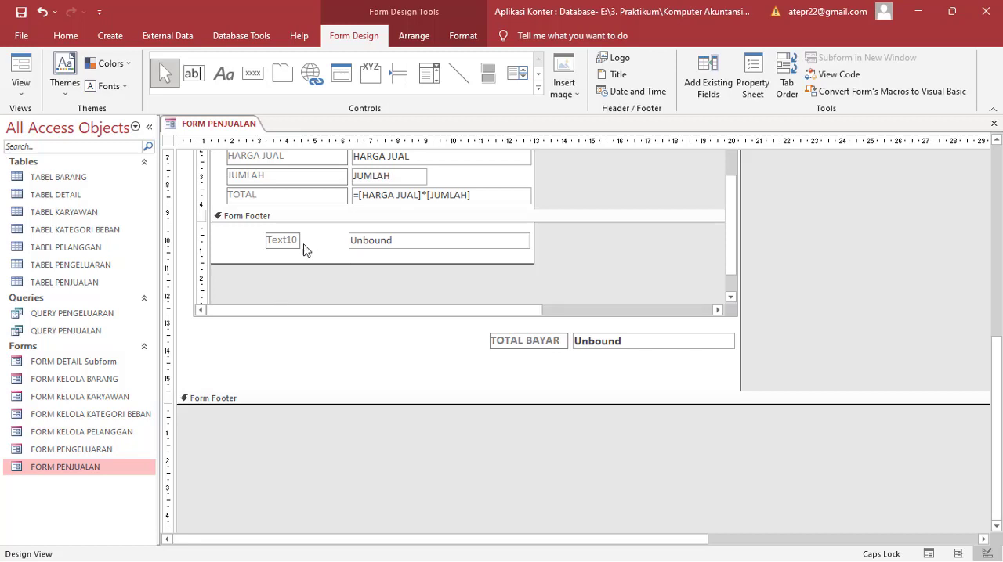
pyautogui.click(384, 241)
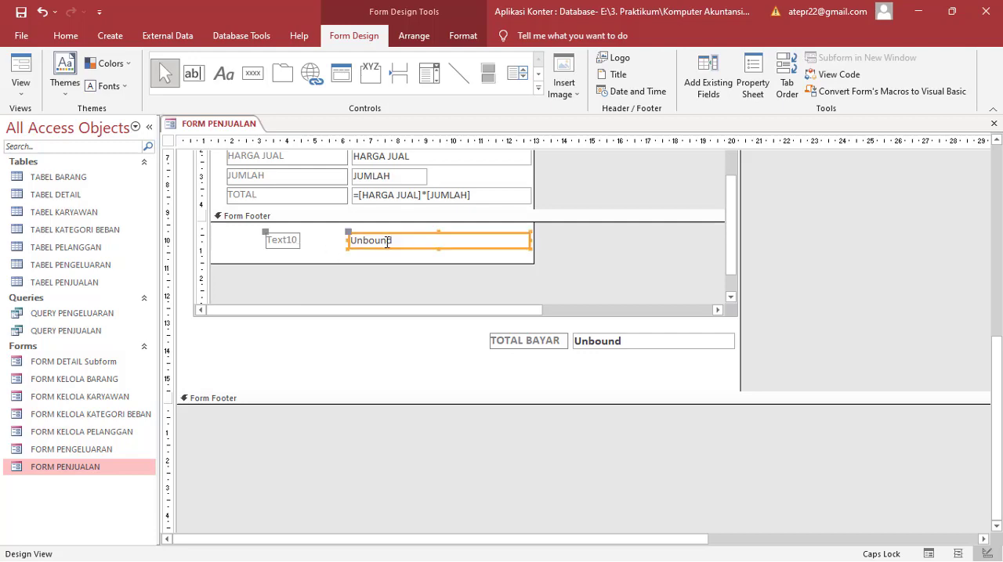
pyautogui.click(381, 241)
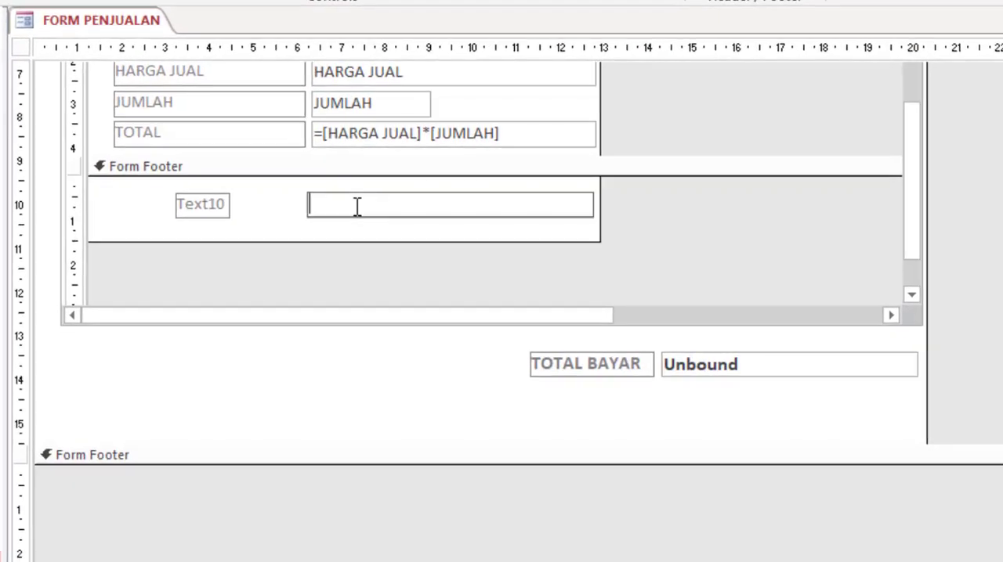
pyautogui.write('=SUM(')
pyautogui.write('[HARGA JUAL]')
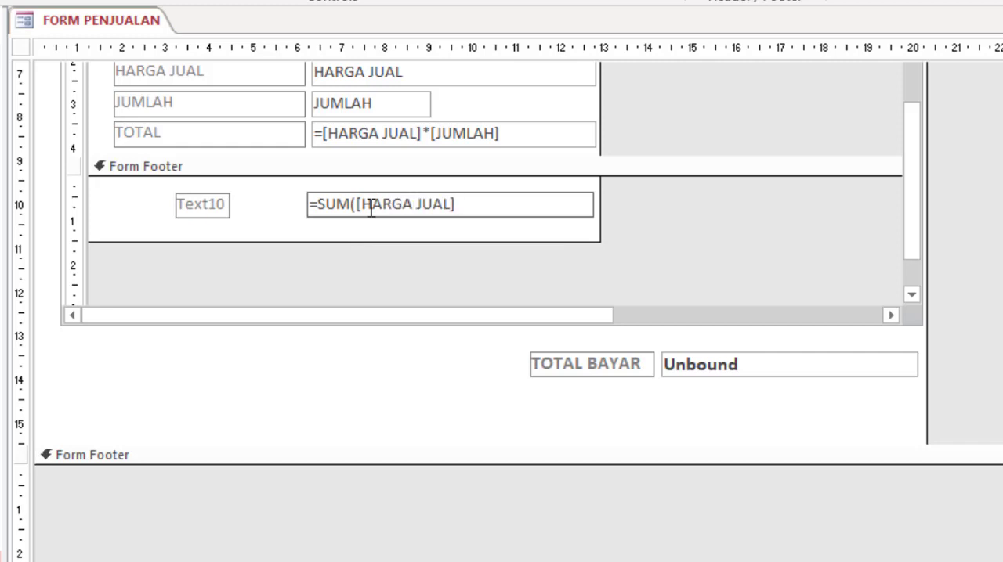
pyautogui.write('*[JUMLAH])')
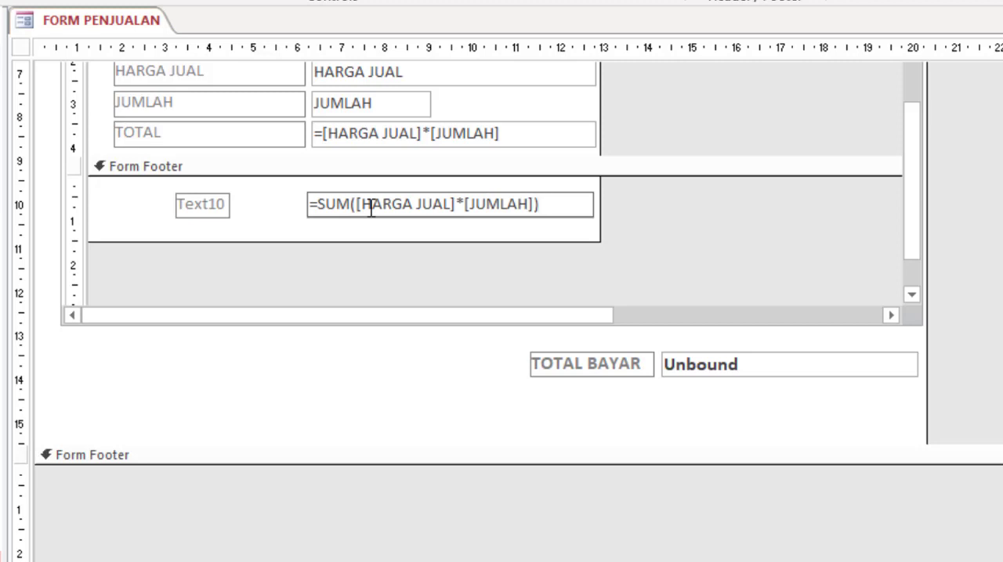
pyautogui.press('Return')
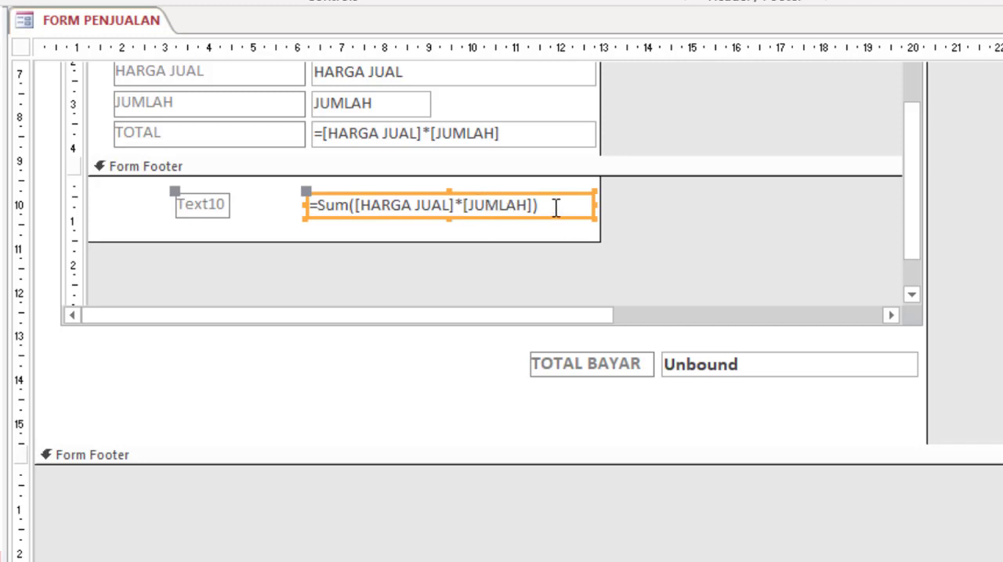
pyautogui.click(135, 224)
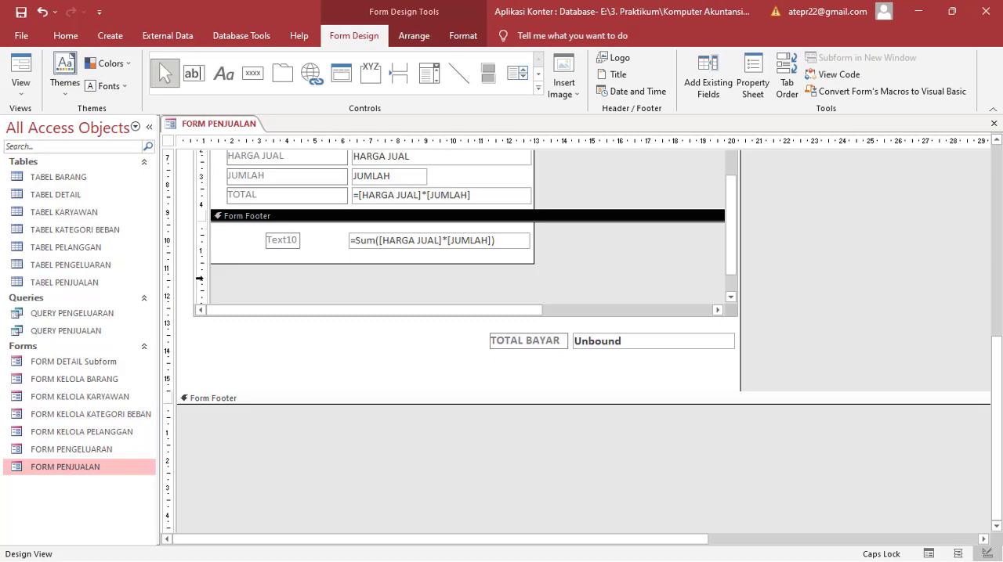
# Step: Open FORM PENJUALAN in Form View and look over the subform's columns through TOTAL
pyautogui.rightClick(72, 474)
pyautogui.click(53, 470)
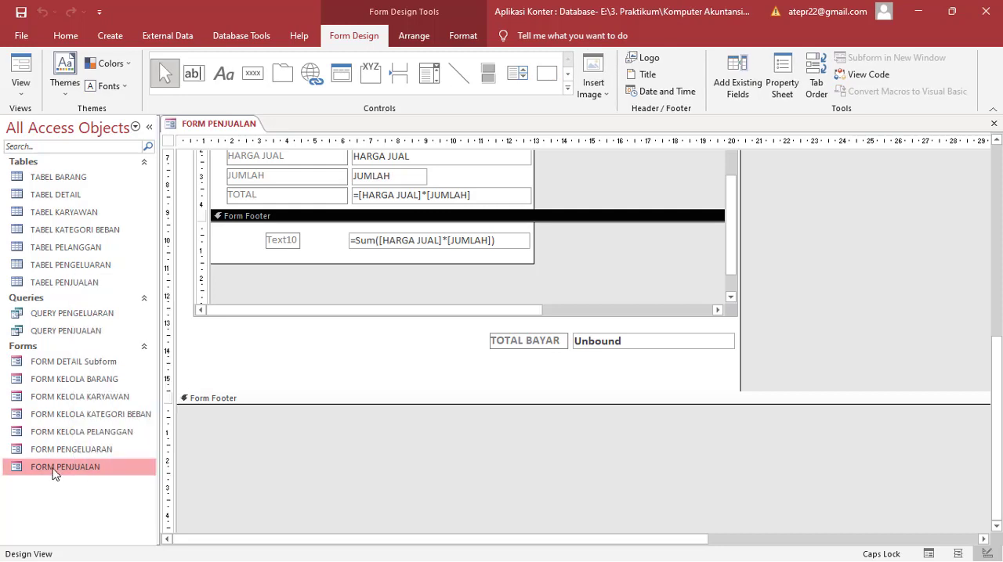
pyautogui.rightClick(53, 470)
pyautogui.click(102, 278)
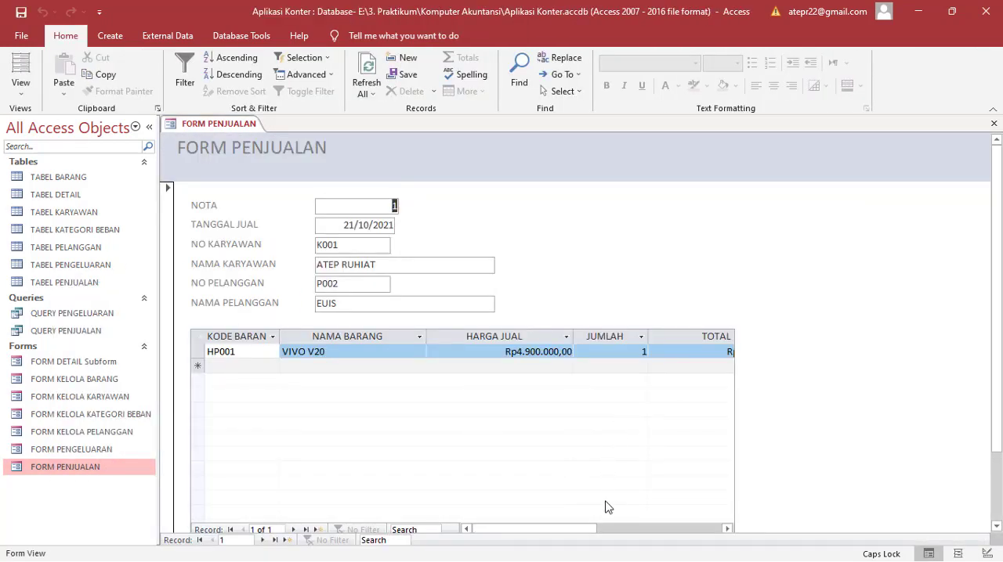
pyautogui.moveTo(580, 529); pyautogui.dragTo(613, 536)
pyautogui.click(517, 361)
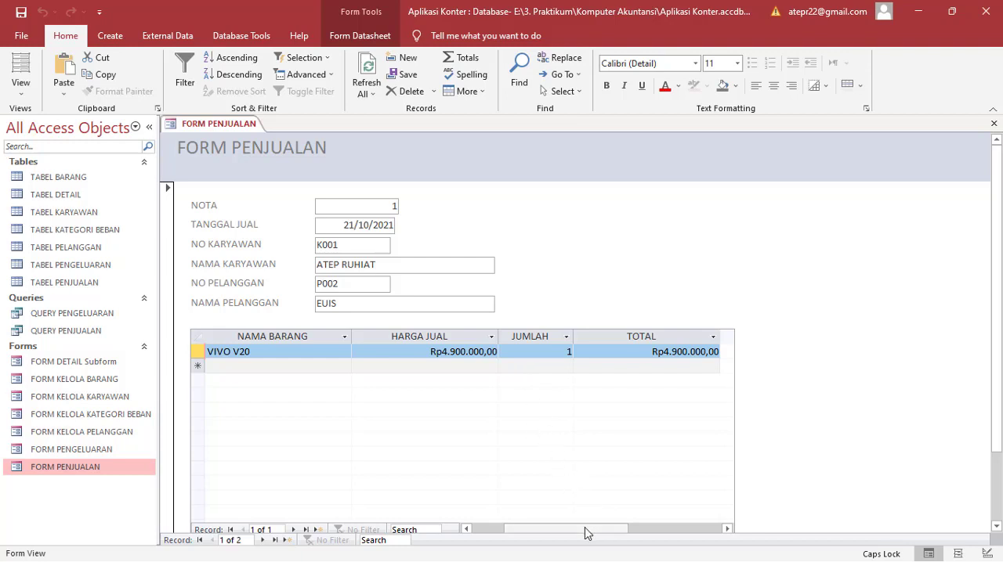
pyautogui.moveTo(588, 529); pyautogui.dragTo(508, 544)
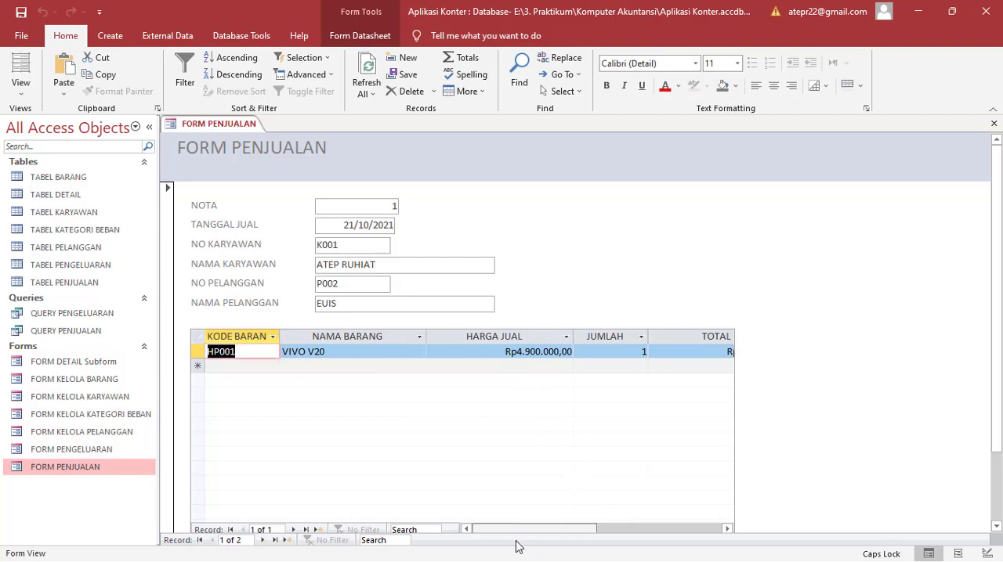
# Step: Add a second item row to the subform with KODE BARANG HP002 and JUMLAH 1
pyautogui.click(218, 365)
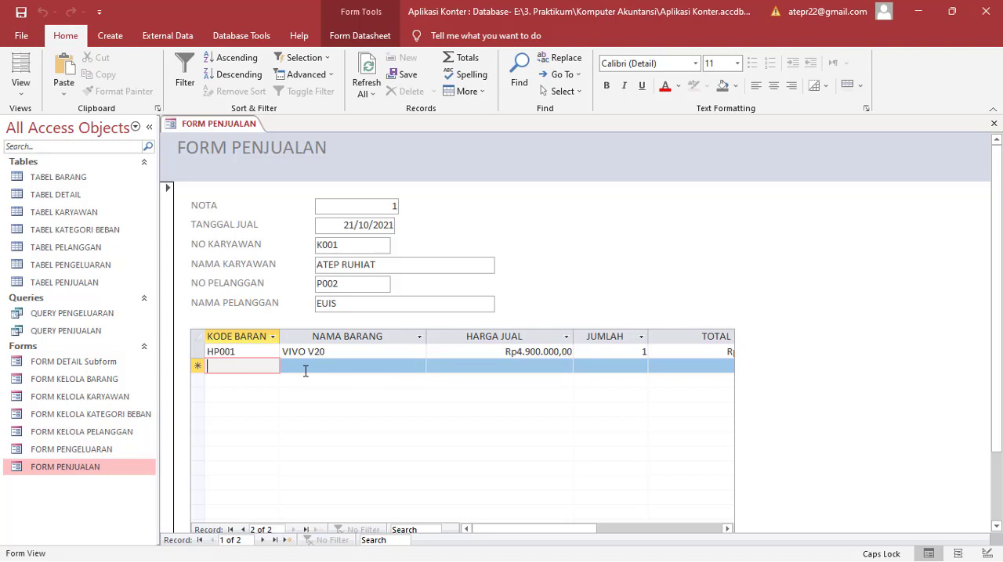
pyautogui.write('H')
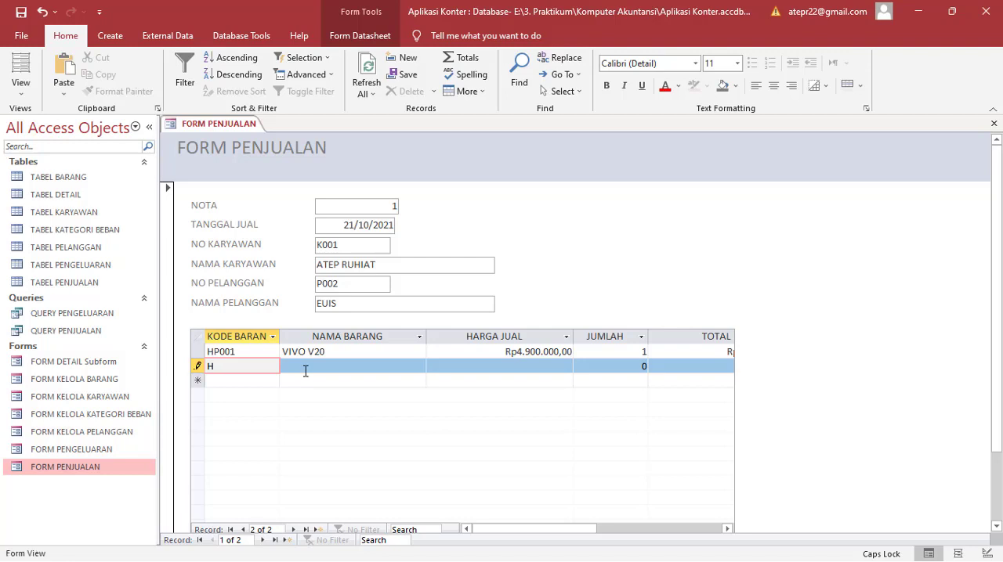
pyautogui.write('P002')
pyautogui.press('Tab')
pyautogui.press('Tab')
pyautogui.press('Tab')
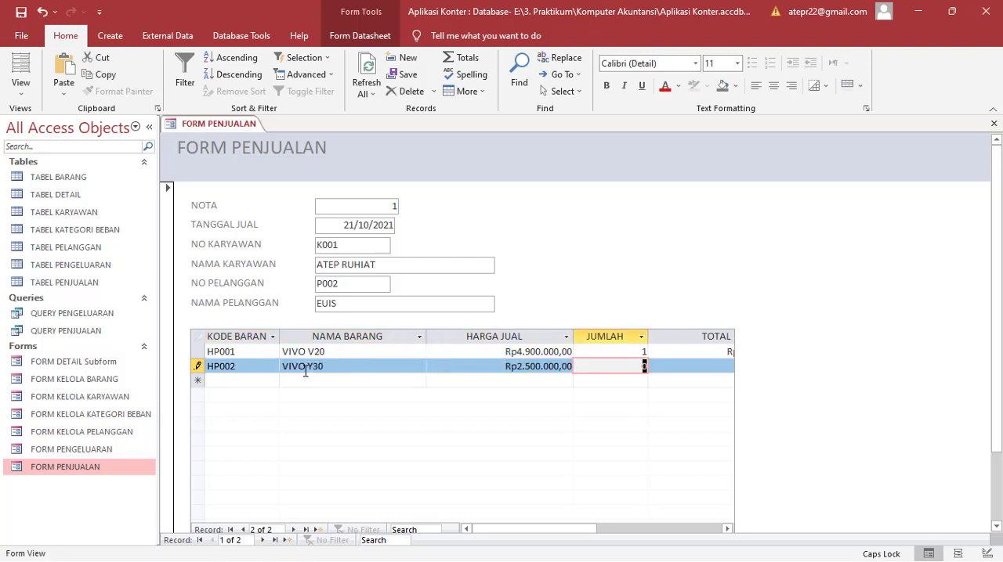
pyautogui.write('1')
pyautogui.press('Tab')
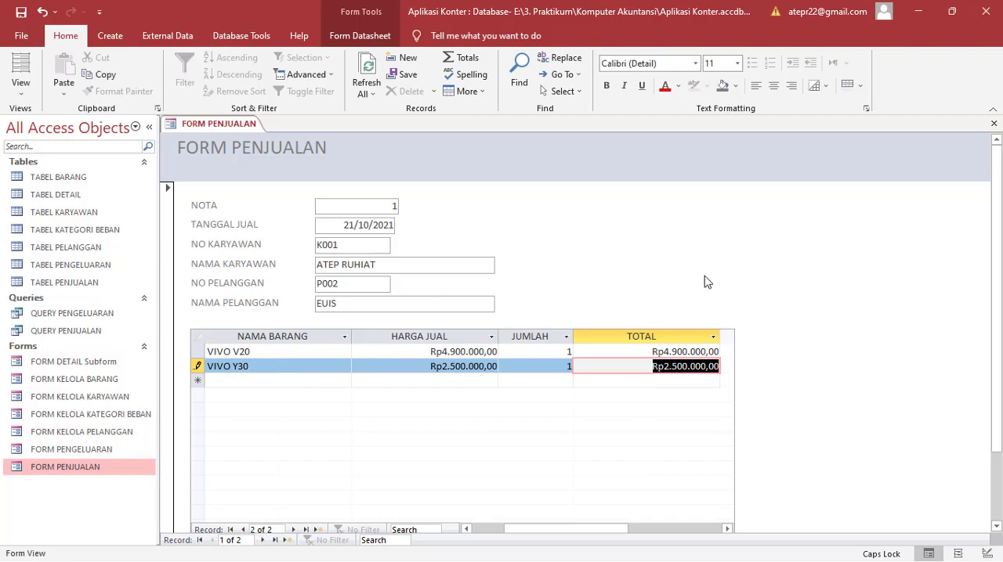
# Step: Compare the TOTAL BAYAR box below the subform with the TOTAL values of both item rows
pyautogui.moveTo(995, 290); pyautogui.dragTo(996, 396)
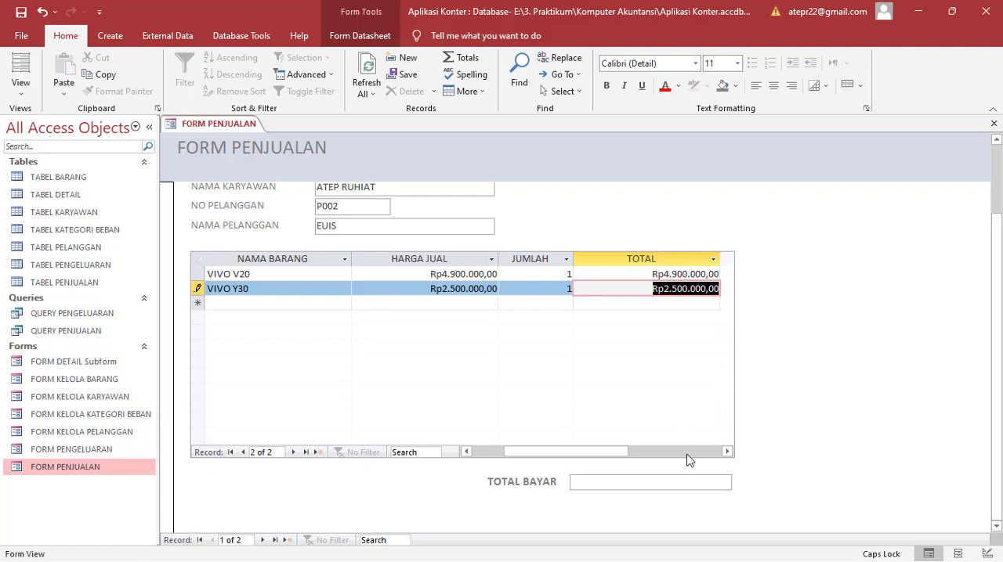
pyautogui.click(693, 484)
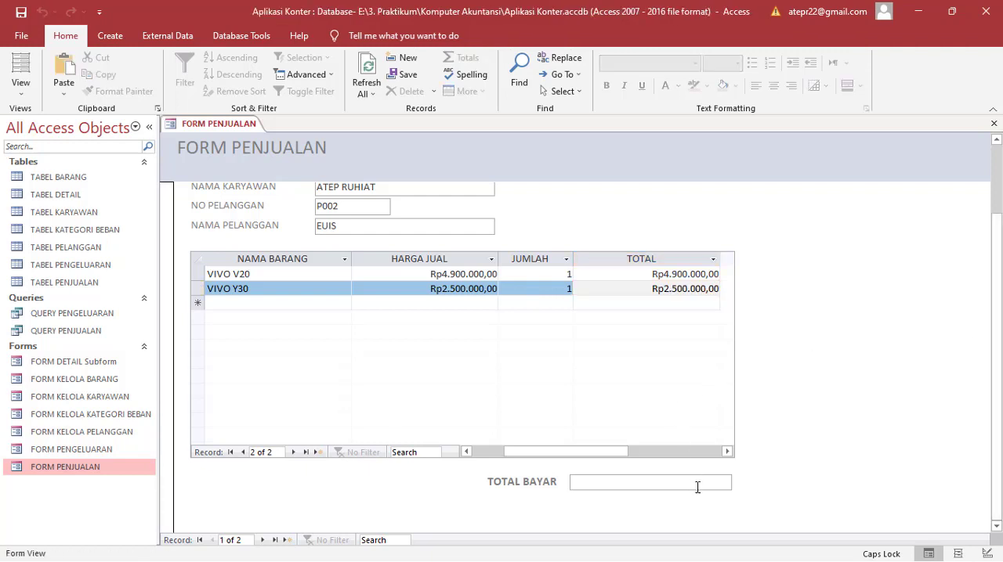
pyautogui.click(639, 287)
pyautogui.click(639, 274)
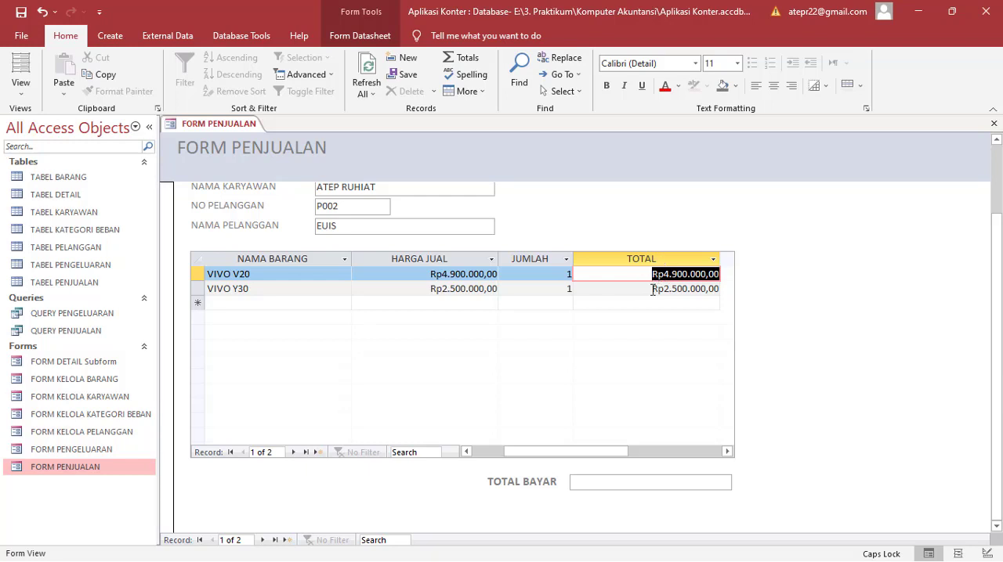
pyautogui.moveTo(650, 289); pyautogui.dragTo(733, 296)
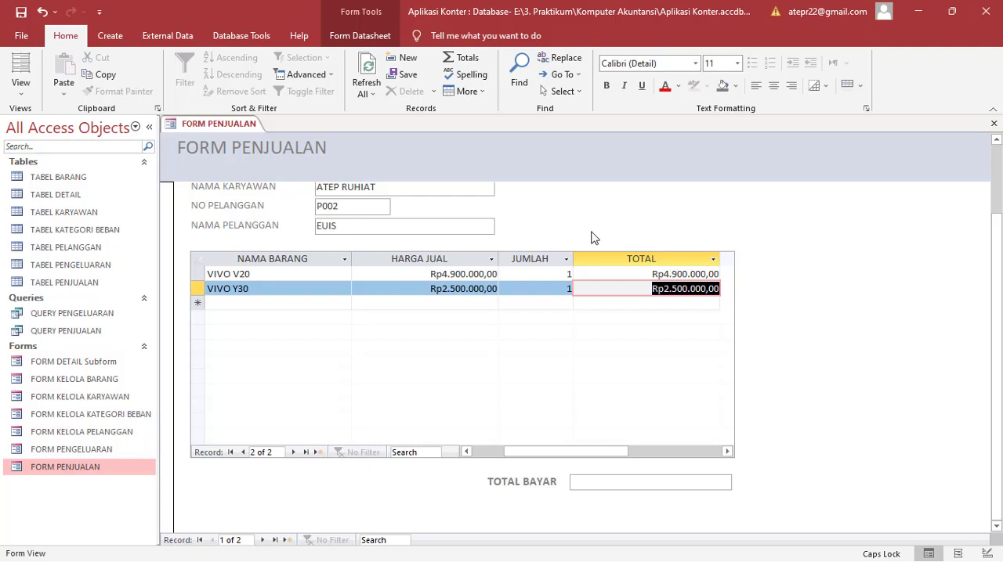
# Step: Reopen FORM PENJUALAN in Design View
pyautogui.rightClick(76, 470)
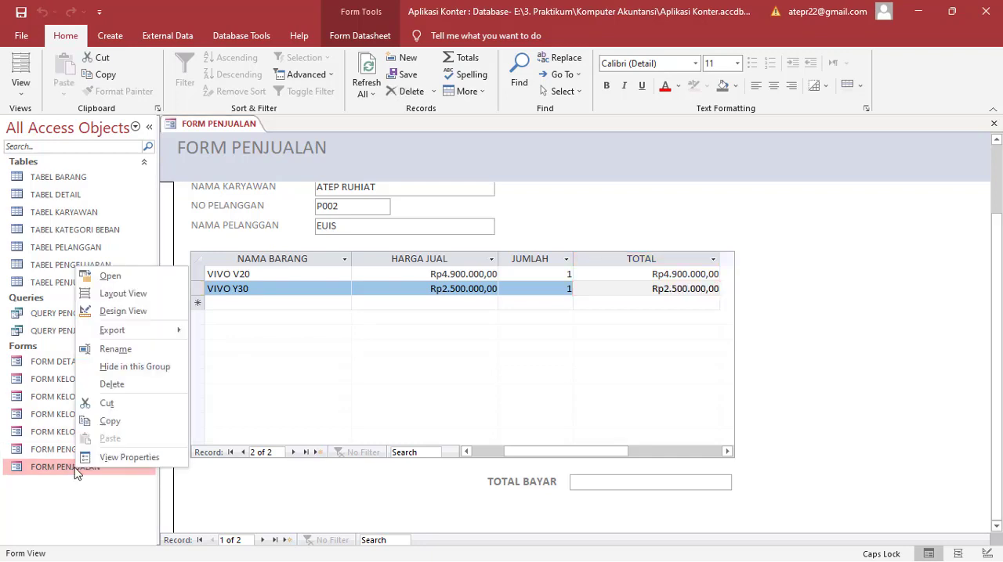
pyautogui.click(117, 311)
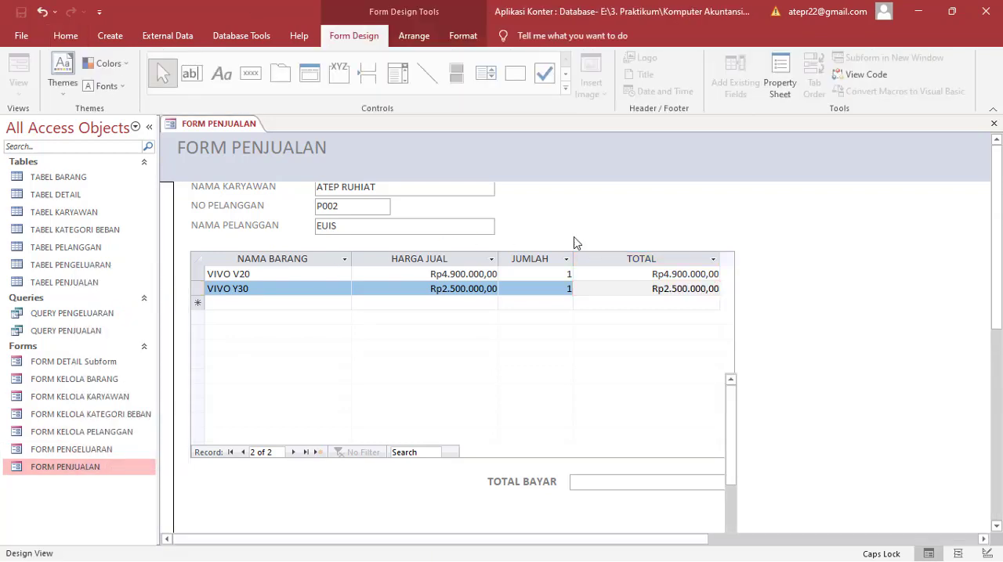
pyautogui.scroll(-2, 738, 362)
pyautogui.scroll(-5, 736, 362)
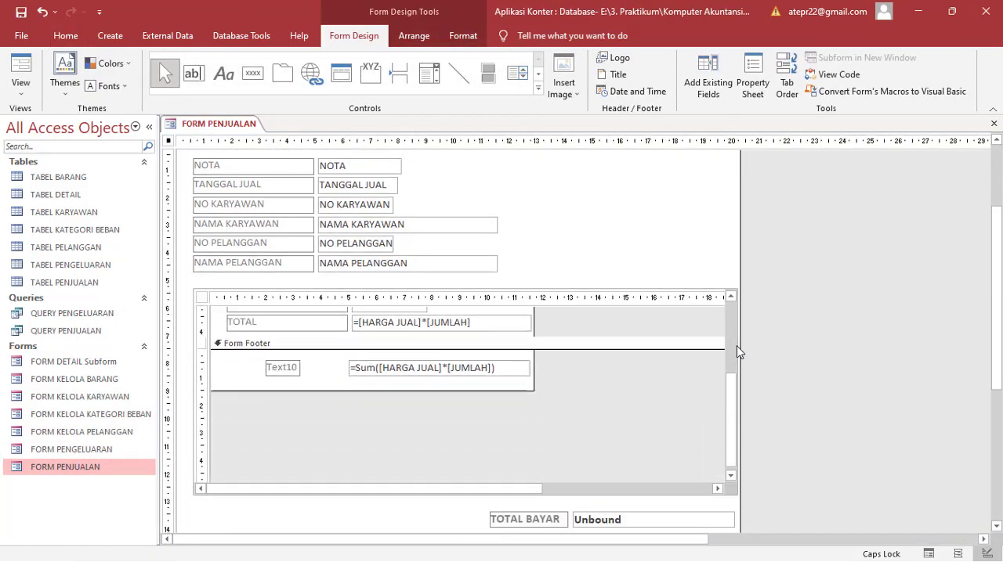
pyautogui.scroll(3, 759, 329)
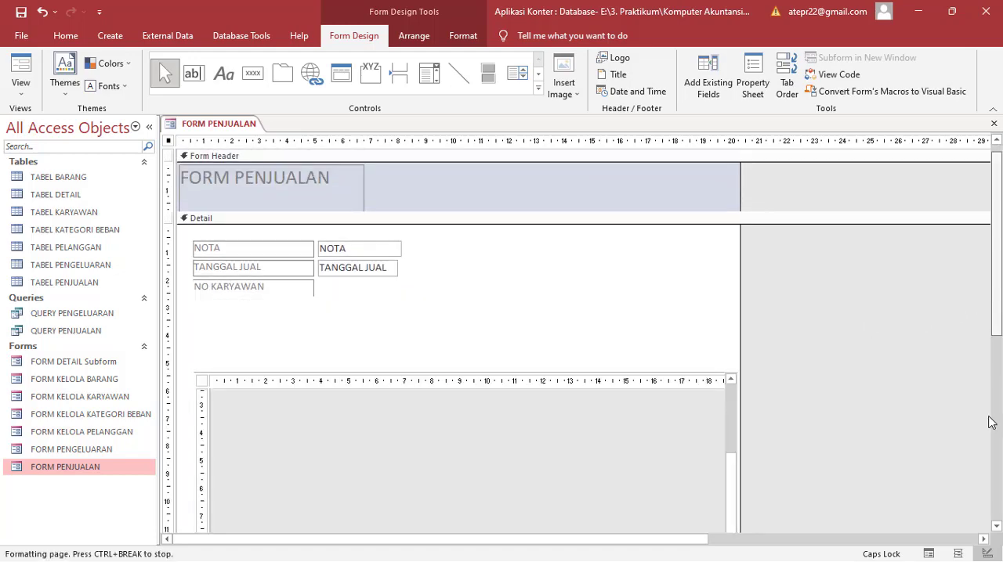
pyautogui.scroll(-6, 992, 418)
pyautogui.moveTo(724, 272)
pyautogui.mouseDown()
pyautogui.moveTo(725, 253)
pyautogui.moveTo(724, 264)
pyautogui.mouseUp()
# Step: Set the TOTAL BAYAR text box to the expression =[FORM].[FORM DETAIL Subform]![Text10]
pyautogui.click(607, 430)
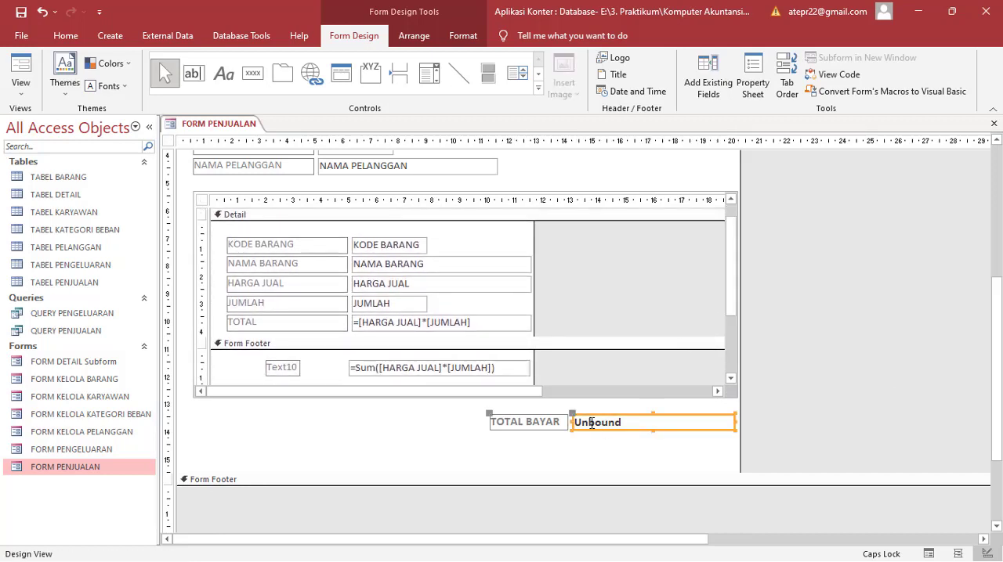
pyautogui.click(592, 419)
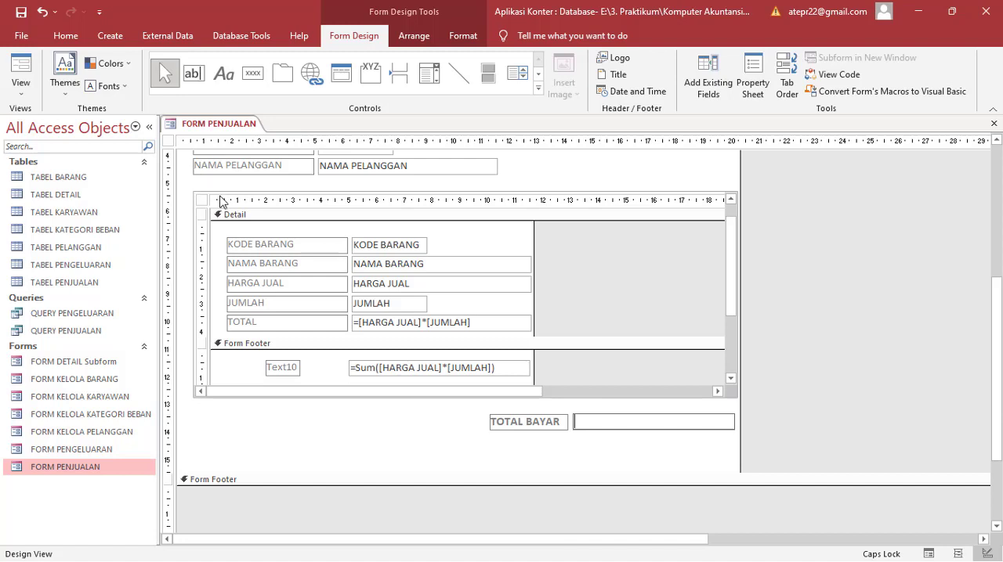
pyautogui.click(75, 365)
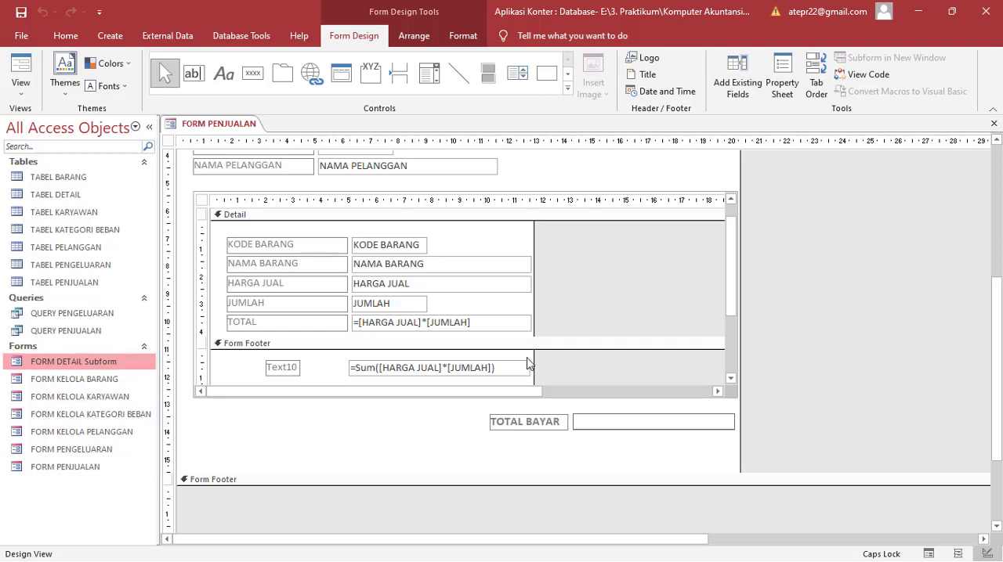
pyautogui.click(579, 424)
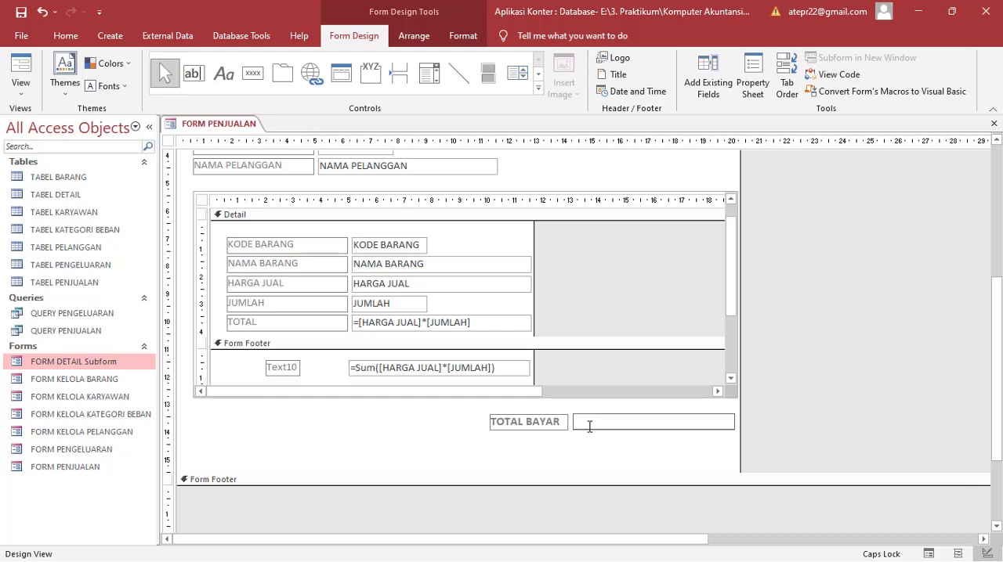
pyautogui.write('=')
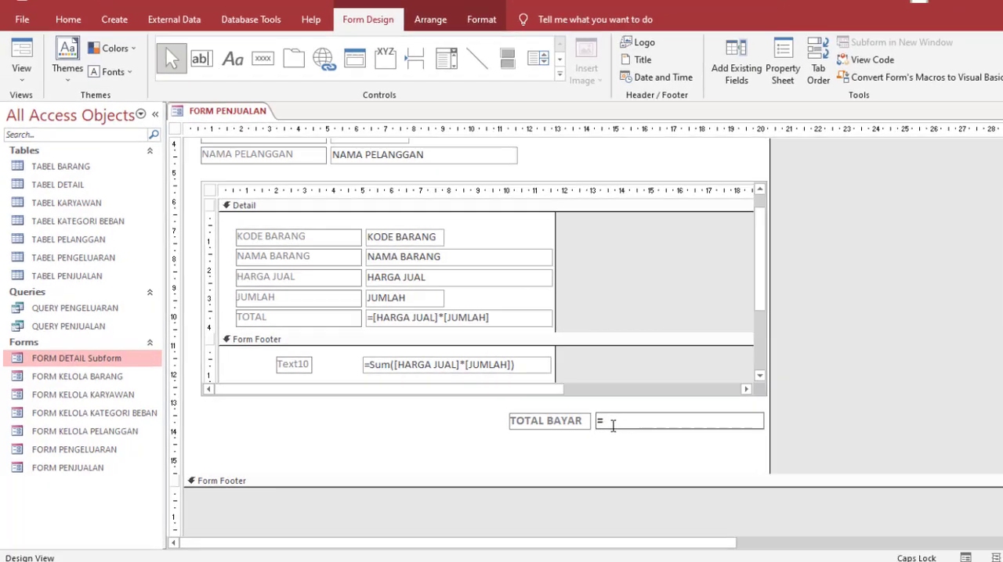
pyautogui.write('[')
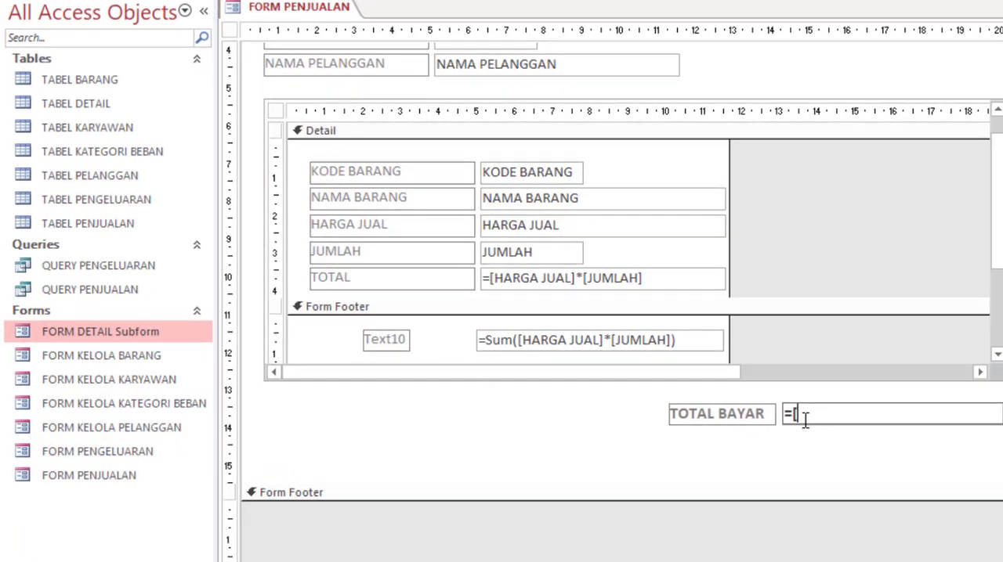
pyautogui.write('FORM].')
pyautogui.write('[FORM DETAI')
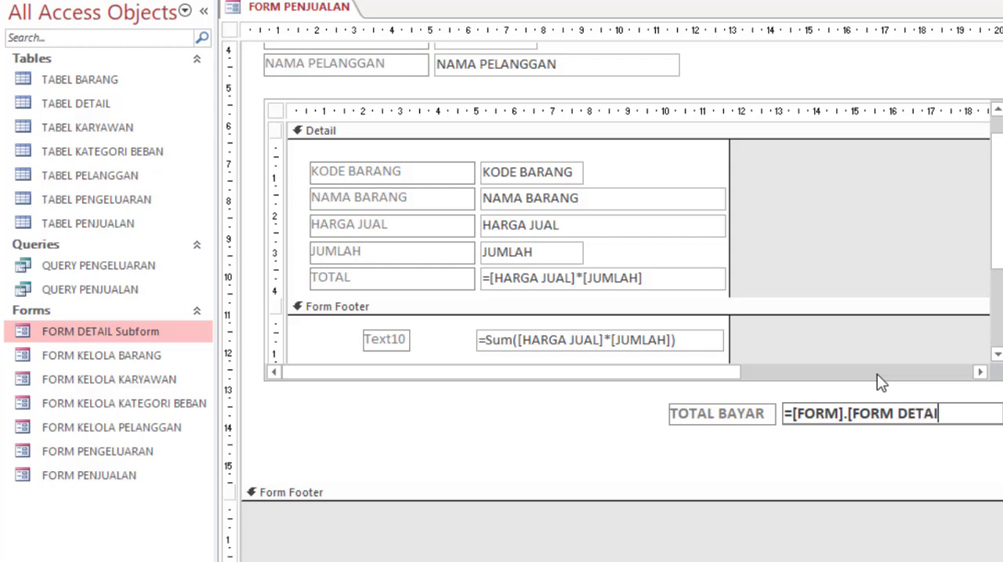
pyautogui.write('L Subform')
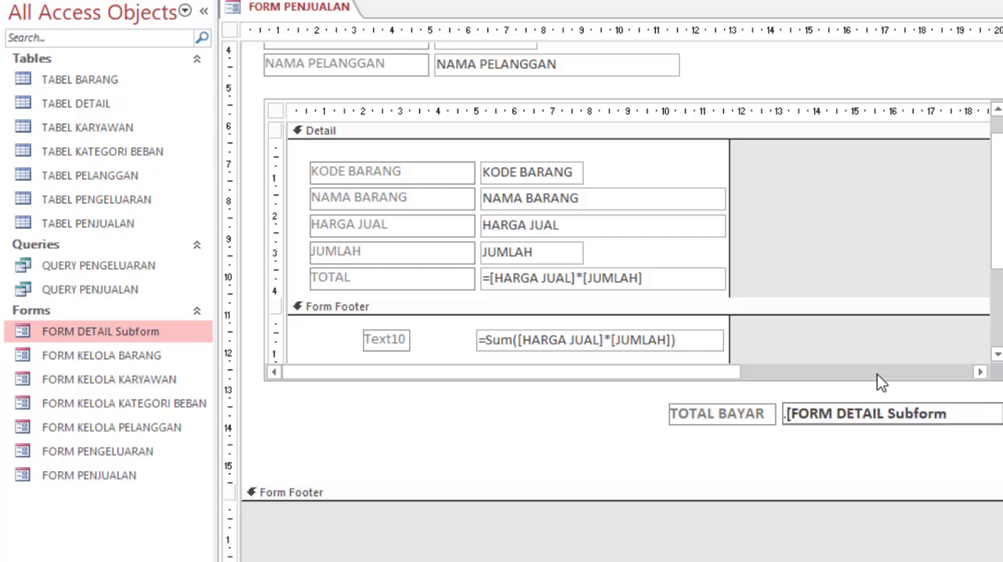
pyautogui.write(']')
pyautogui.write('!')
pyautogui.write('[Text10')
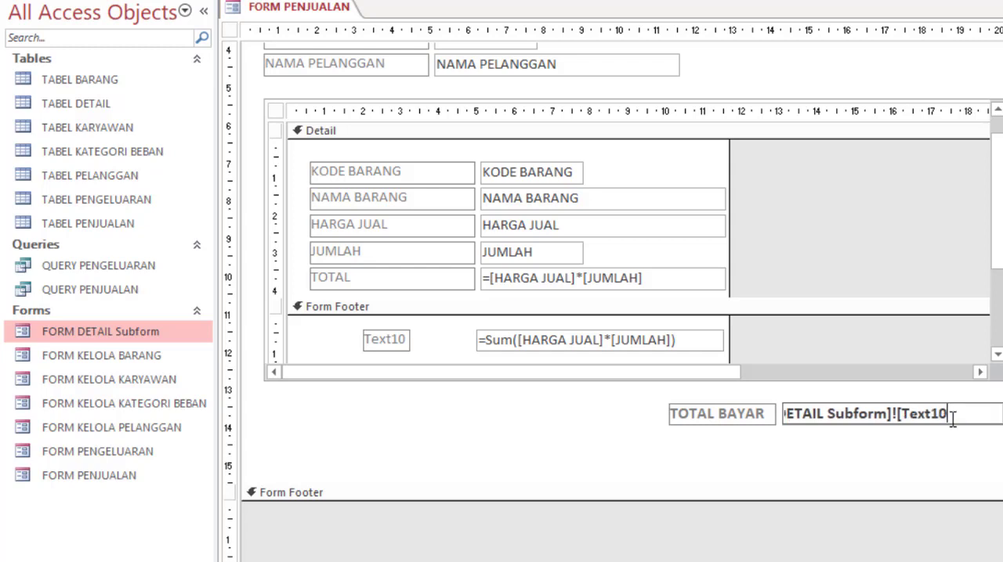
pyautogui.write(']')
pyautogui.press('Return')
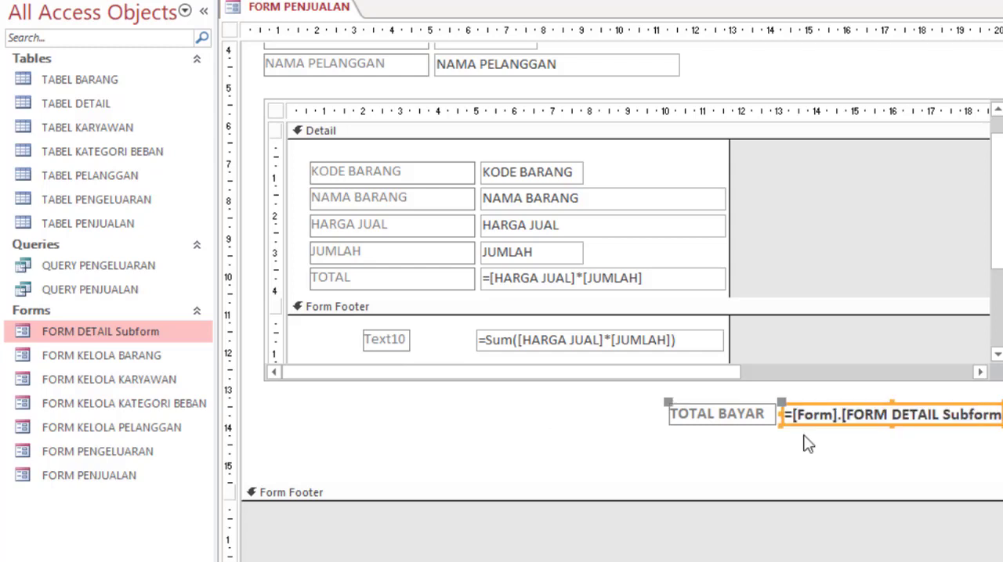
# Step: Read through the full expression in the TOTAL BAYAR text box, from the form reference to the Text10 reference
pyautogui.click(793, 414)
pyautogui.press('Right')
pyautogui.press('Right')
pyautogui.press('Right')
pyautogui.press('Right')
pyautogui.press('Right')
pyautogui.press('Right')
pyautogui.press('Right')
pyautogui.press('Right')
pyautogui.press('Right')
pyautogui.press('Right')
pyautogui.press('Right')
pyautogui.press('Right')
pyautogui.press('Right')
pyautogui.press('Right')
pyautogui.press('Right')
pyautogui.press('Right')
pyautogui.press('Right')
pyautogui.press('Right')
pyautogui.press('Right')
pyautogui.press('Right')
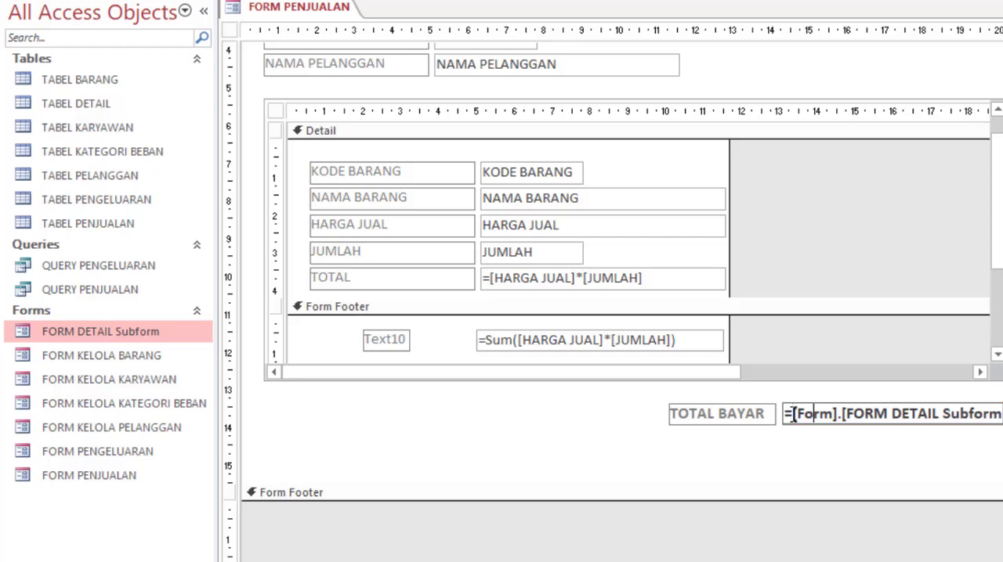
pyautogui.press('Right')
pyautogui.press('Right')
pyautogui.press('Right')
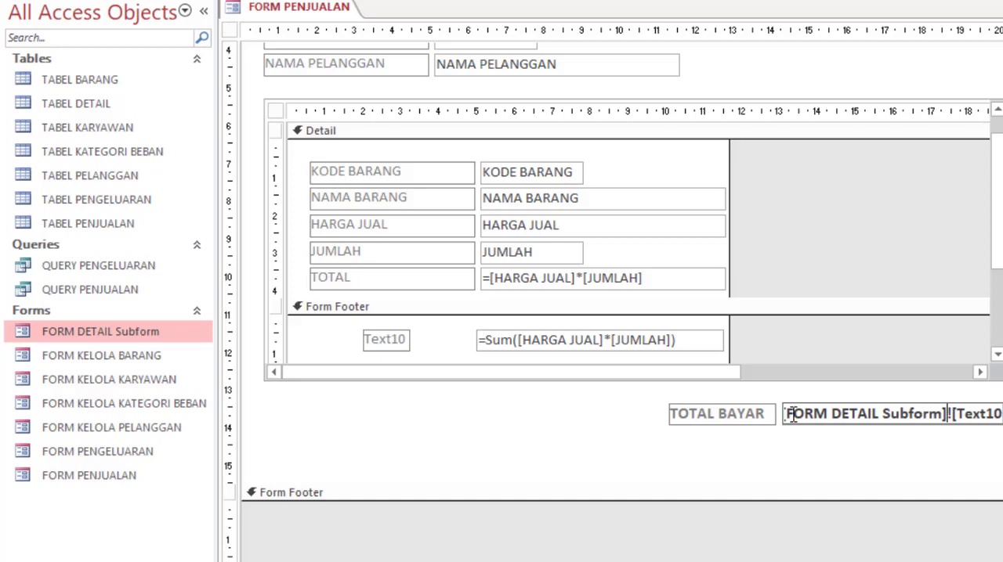
pyautogui.click(573, 449)
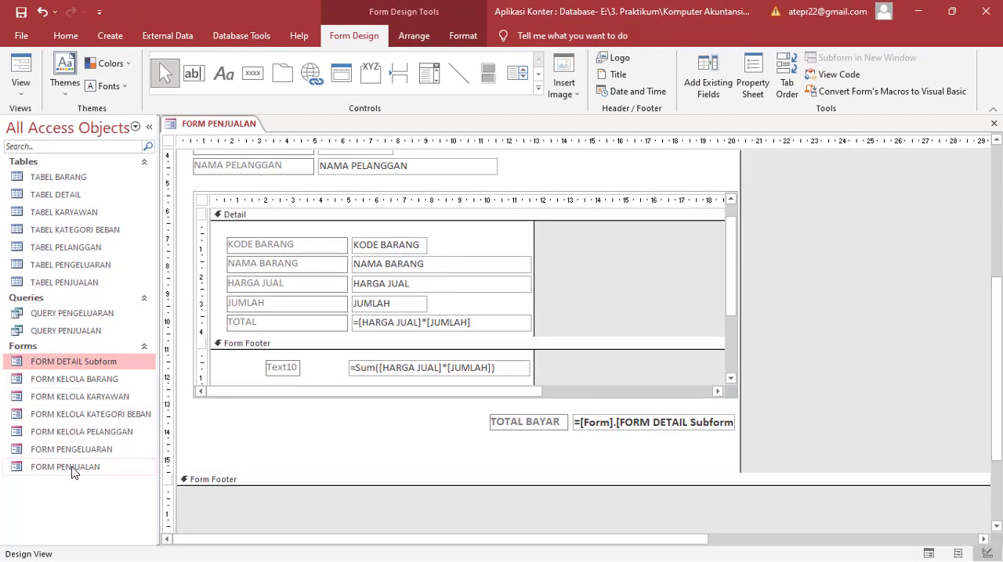
# Step: Open FORM PENJUALAN in Form View and compare TOTAL BAYAR with the TOTAL values of the item rows
pyautogui.click(72, 476)
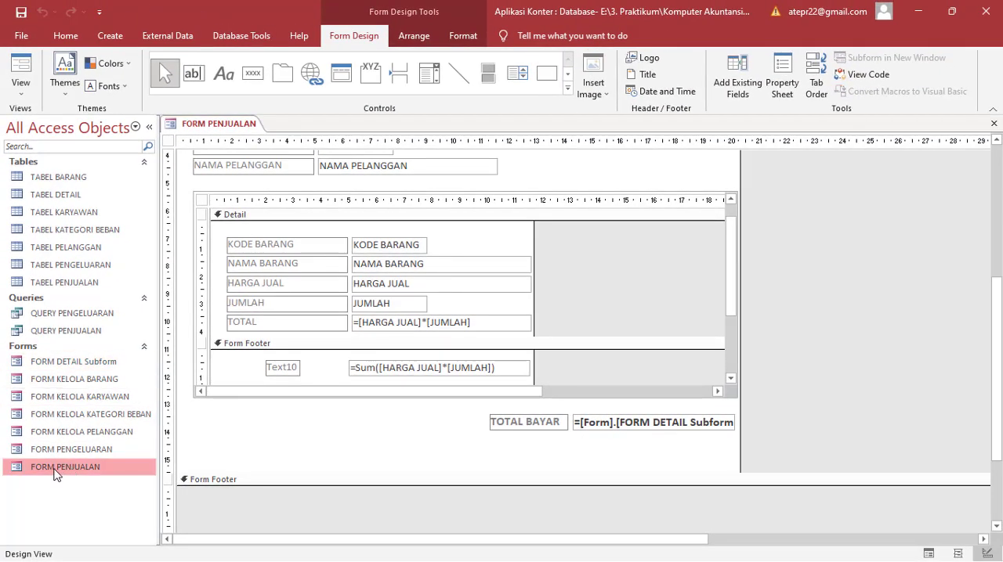
pyautogui.rightClick(56, 473)
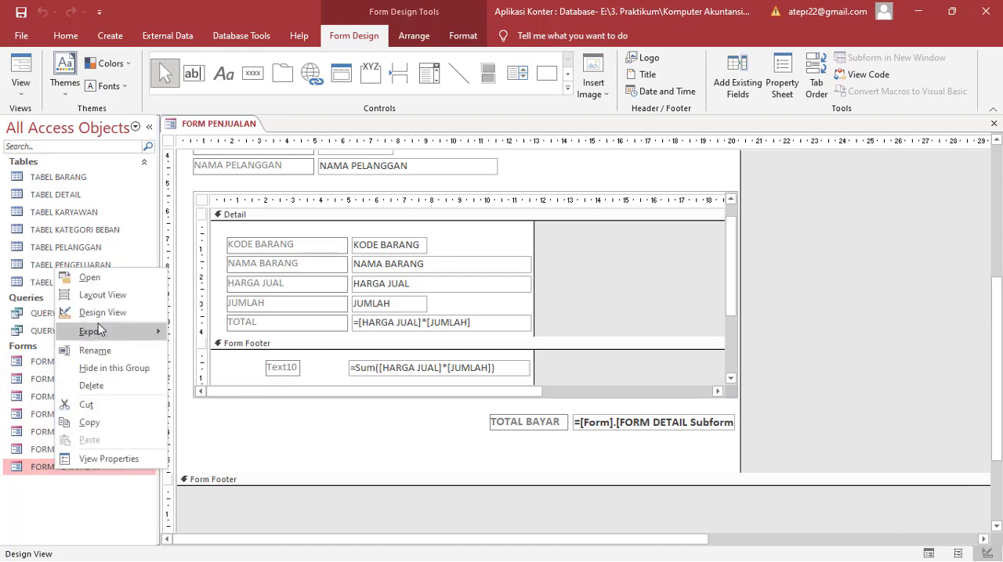
pyautogui.click(90, 279)
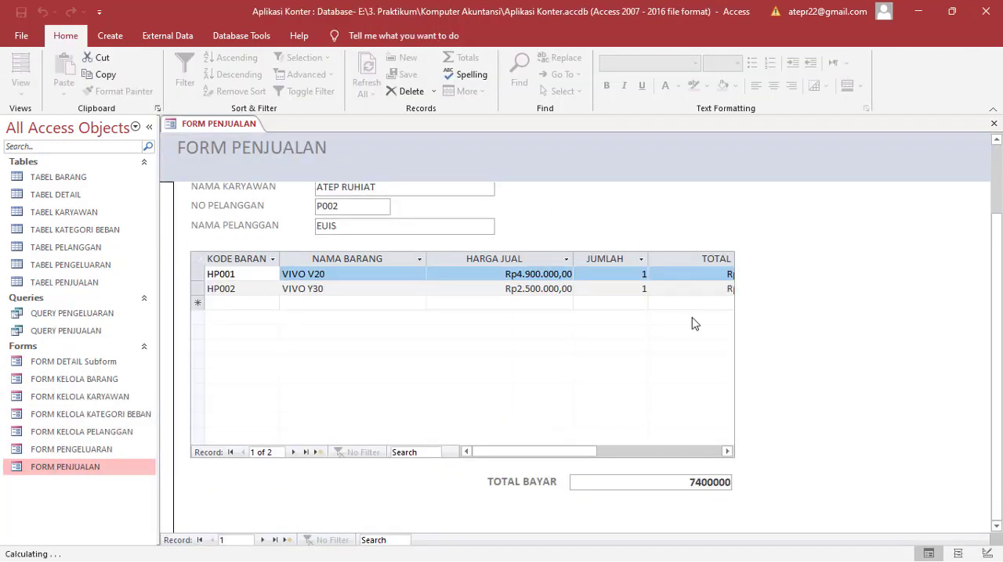
pyautogui.click(728, 452)
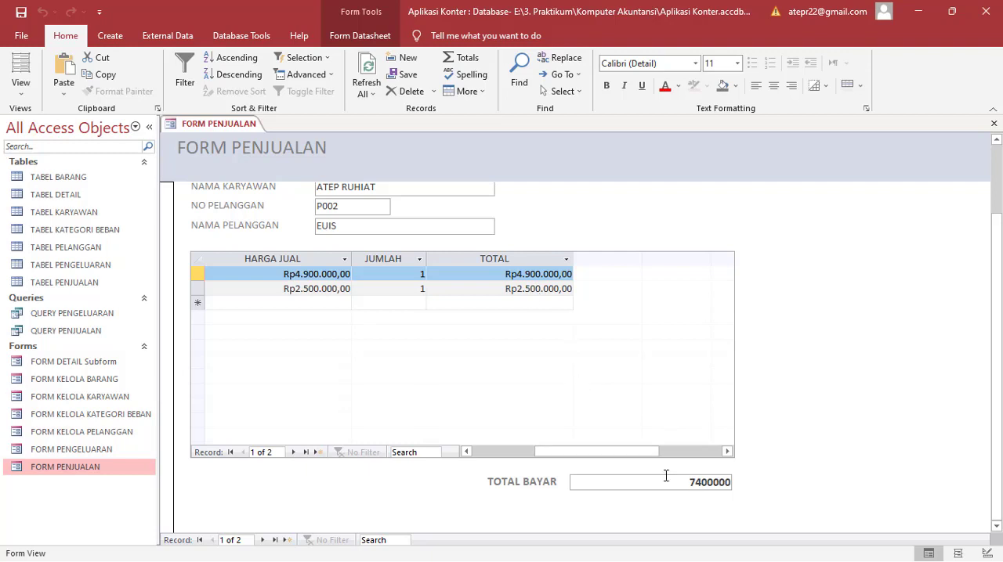
# Step: Switch FORM PENJUALAN back to Design View to work on the TOTAL BAYAR text box
pyautogui.click(64, 468)
pyautogui.rightClick(64, 470)
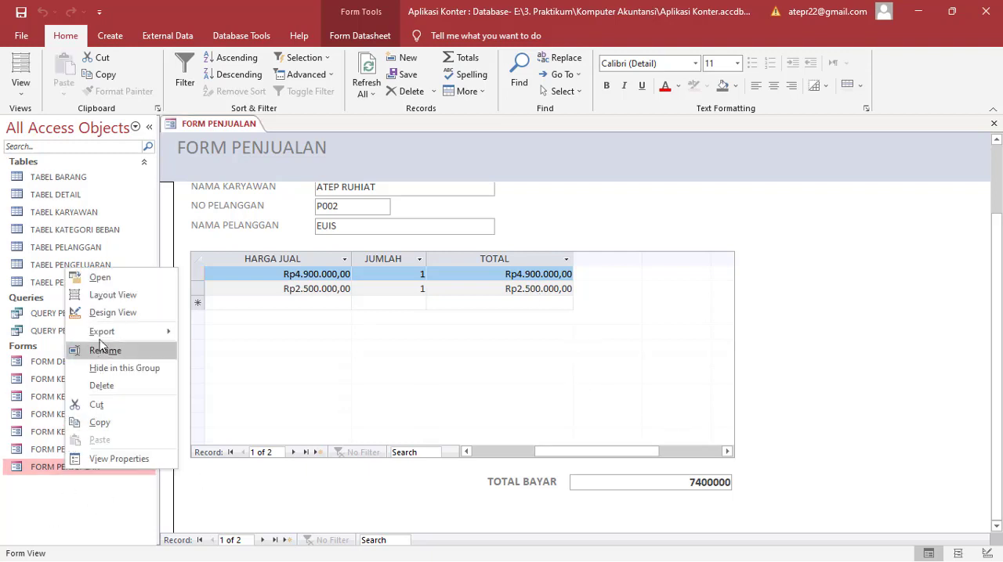
pyautogui.click(103, 314)
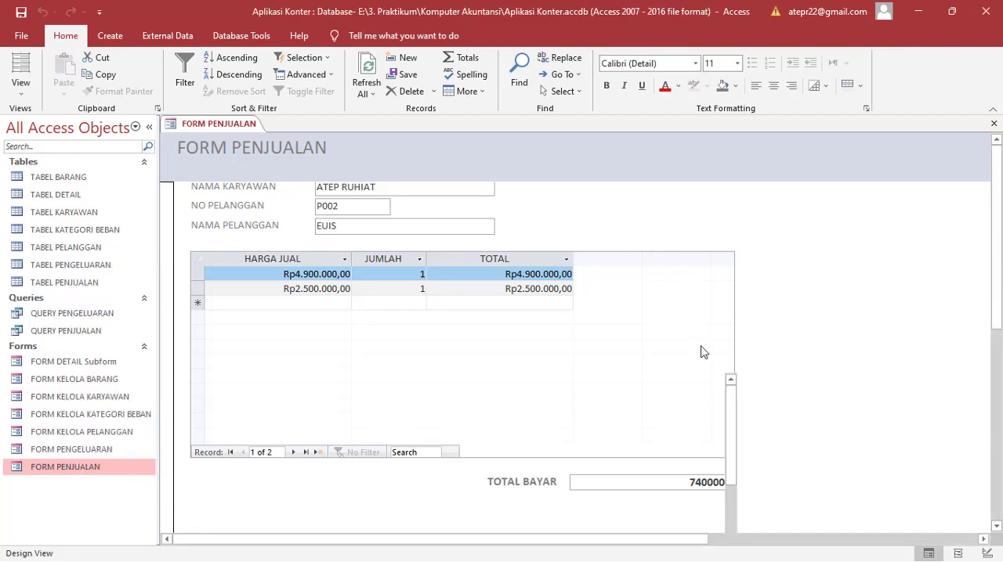
pyautogui.scroll(-4, 700, 384)
pyautogui.scroll(-3, 693, 425)
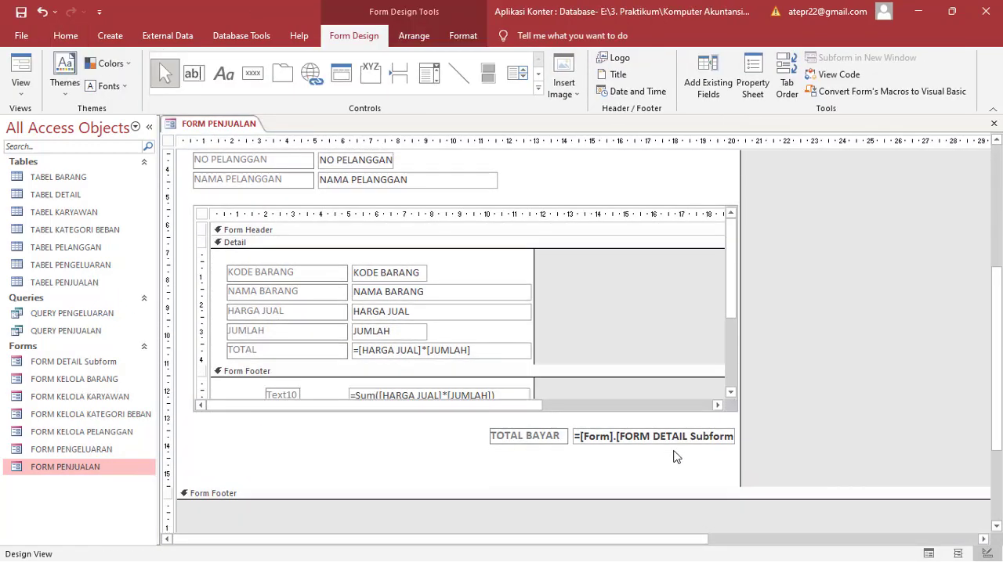
# Step: Set the Format property of the TOTAL BAYAR text box to Currency and close its properties
pyautogui.click(658, 439)
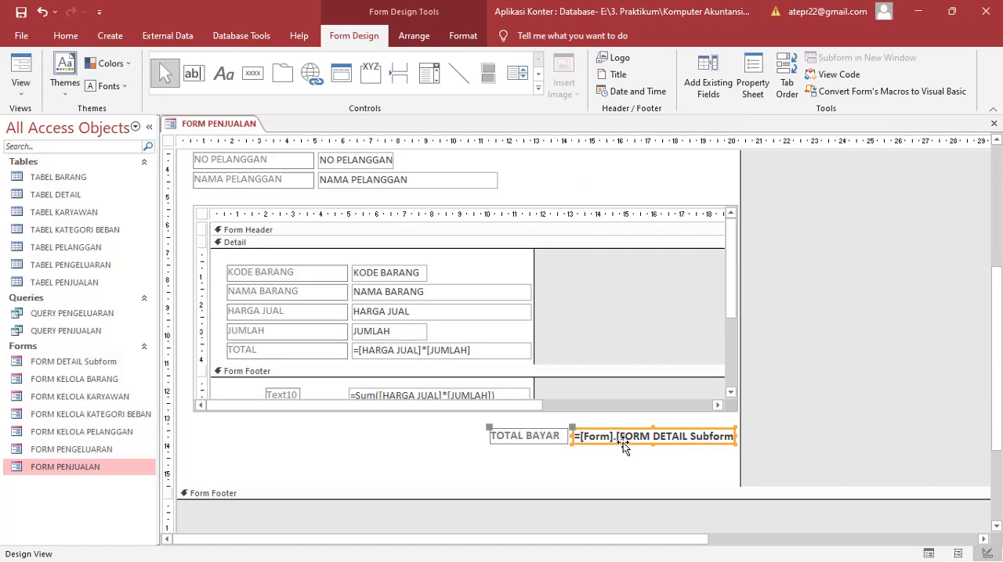
pyautogui.doubleClick(623, 442)
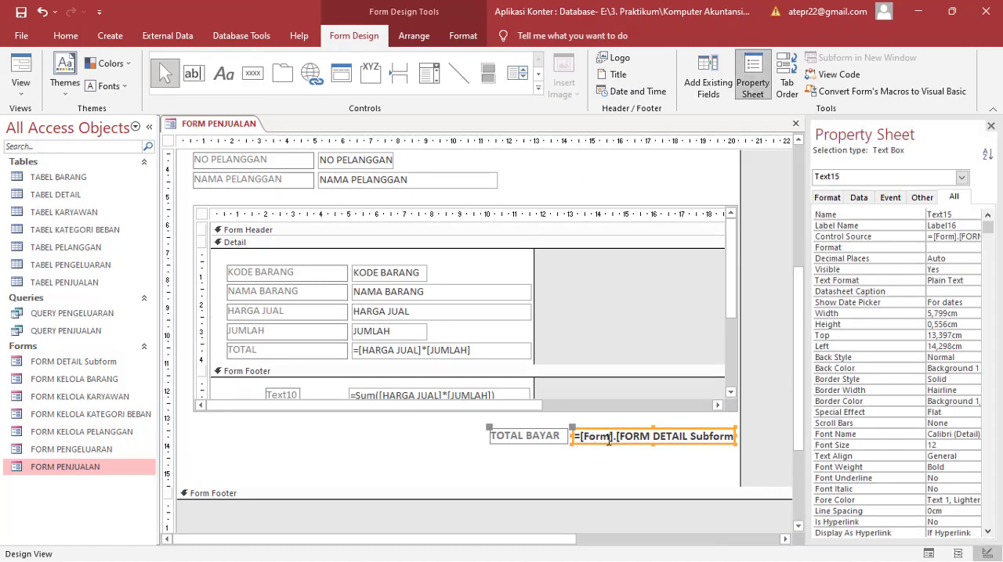
pyautogui.click(616, 443)
pyautogui.press('BackSpace')
pyautogui.write('!')
pyautogui.press('BackSpace')
pyautogui.write('.')
pyautogui.click(973, 248)
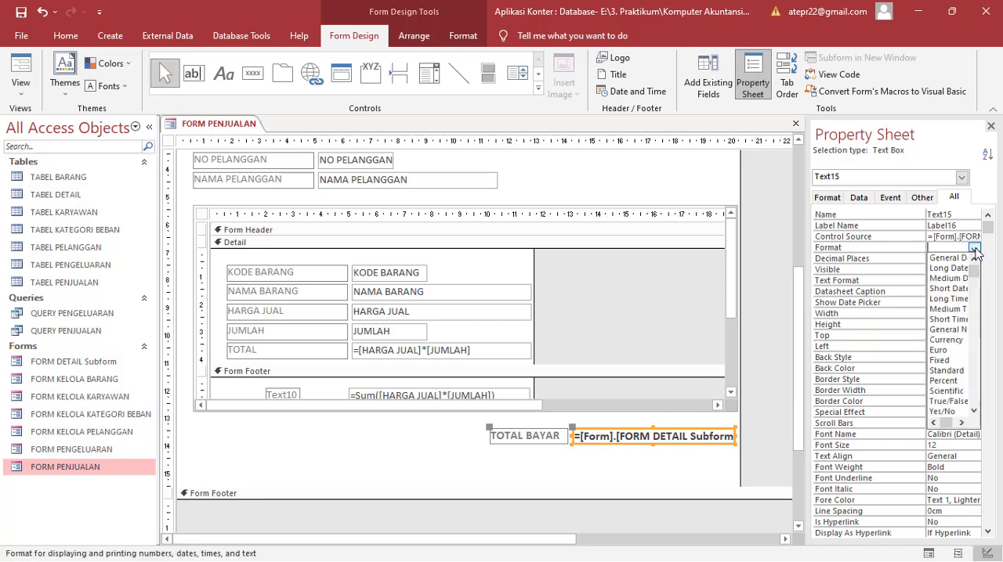
pyautogui.click(949, 340)
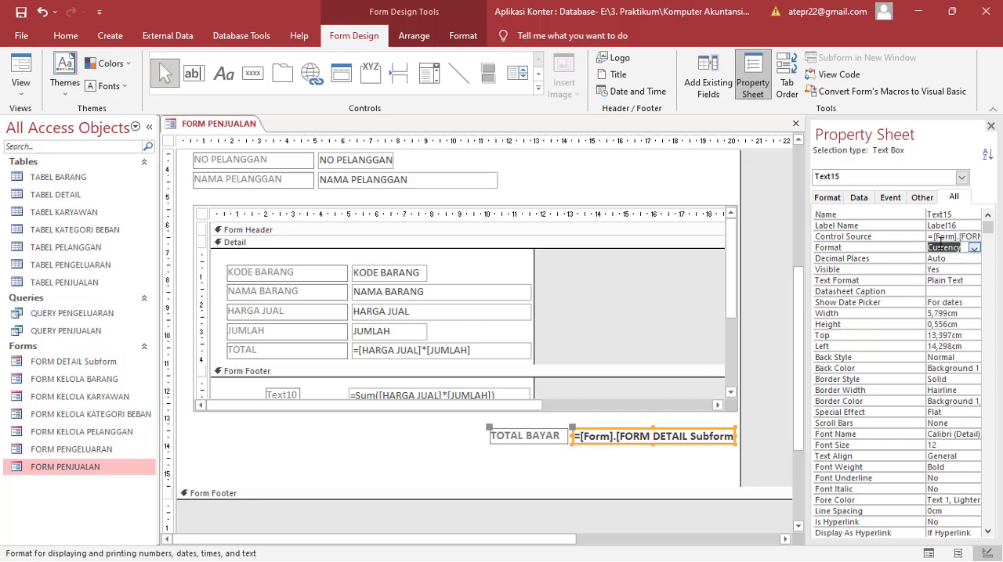
pyautogui.click(990, 125)
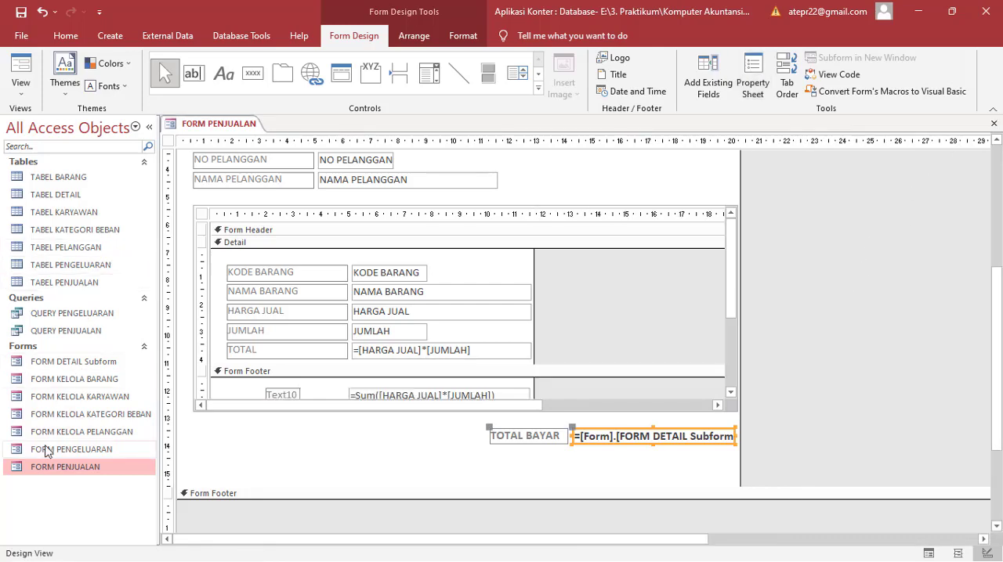
# Step: Open FORM PENJUALAN in Form View and check the currency format of TOTAL BAYAR against the row totals
pyautogui.rightClick(68, 470)
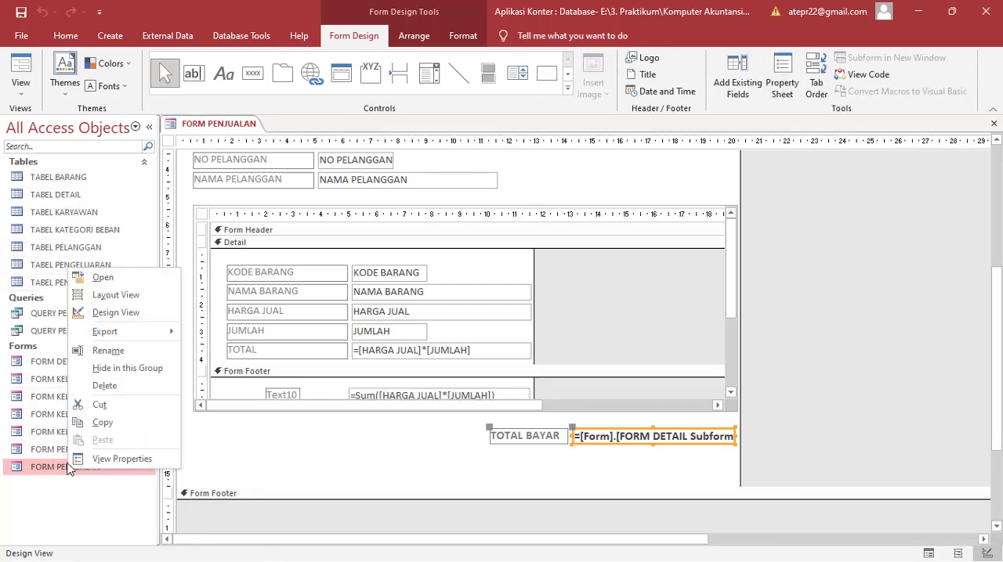
pyautogui.click(140, 285)
pyautogui.scroll(-3, 626, 323)
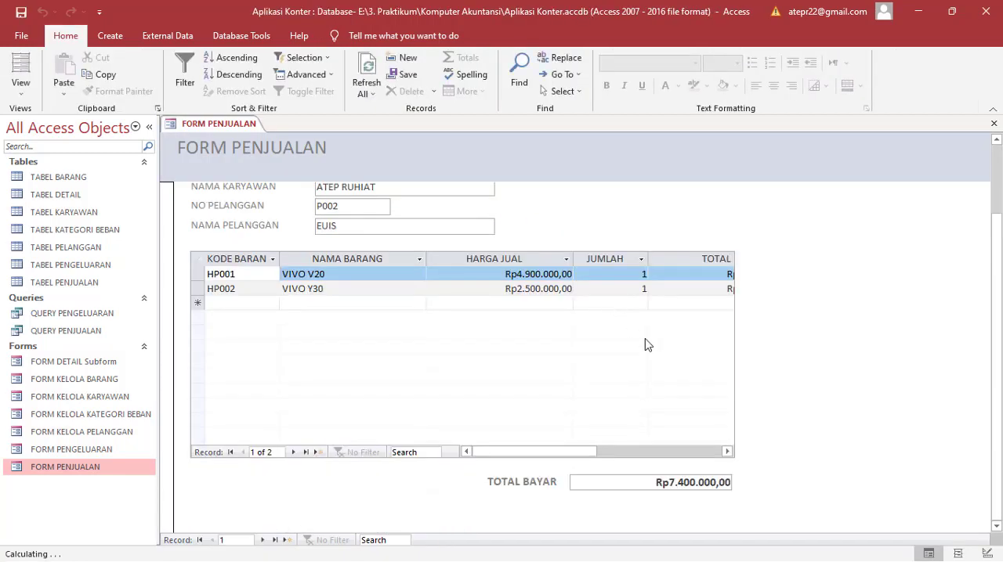
pyautogui.click(577, 454)
pyautogui.moveTo(577, 454); pyautogui.dragTo(607, 459)
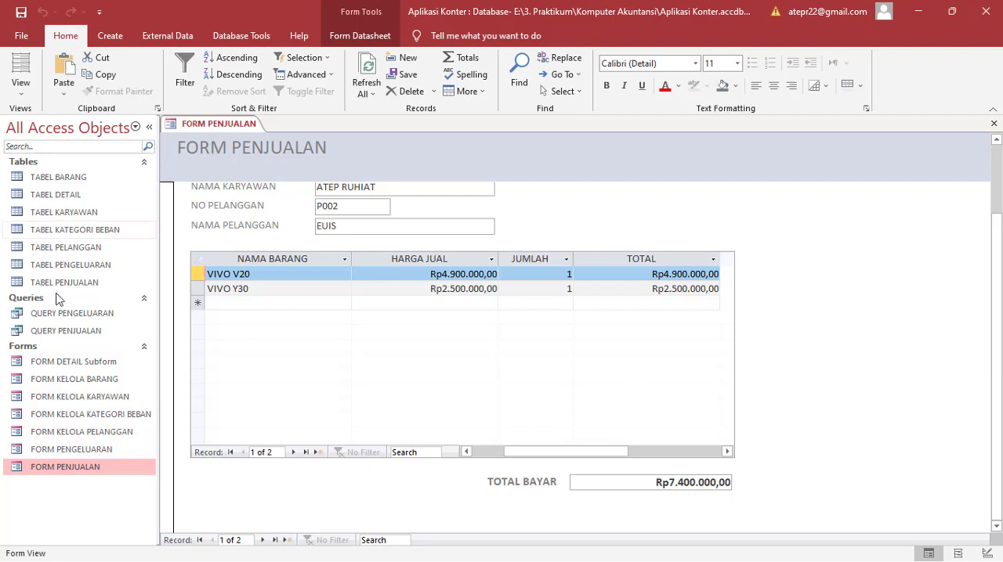
# Step: Review the first sale's header fields, then check TOTAL BAYAR against the item TOTAL on the second sales record
pyautogui.click(52, 365)
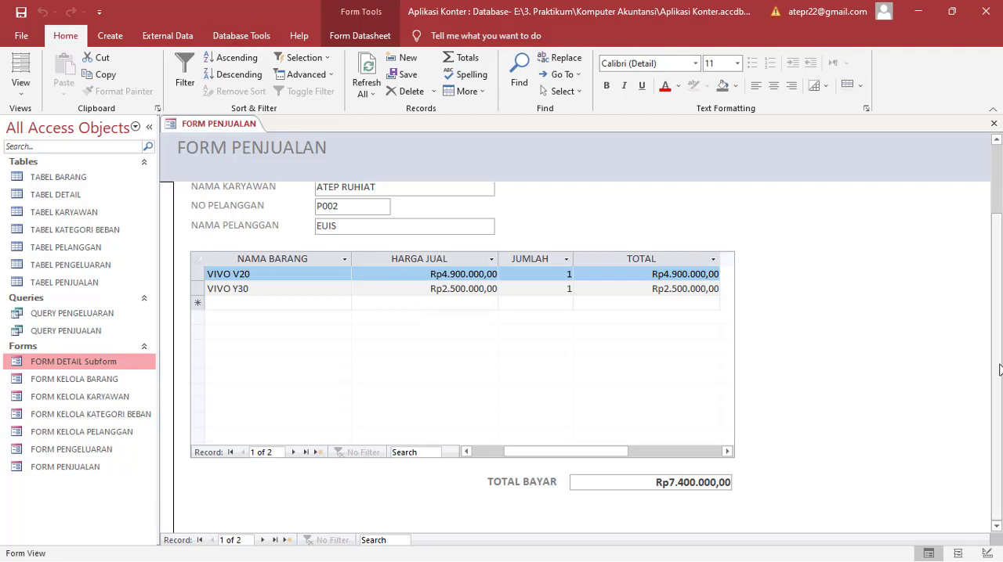
pyautogui.moveTo(994, 373); pyautogui.dragTo(985, 326)
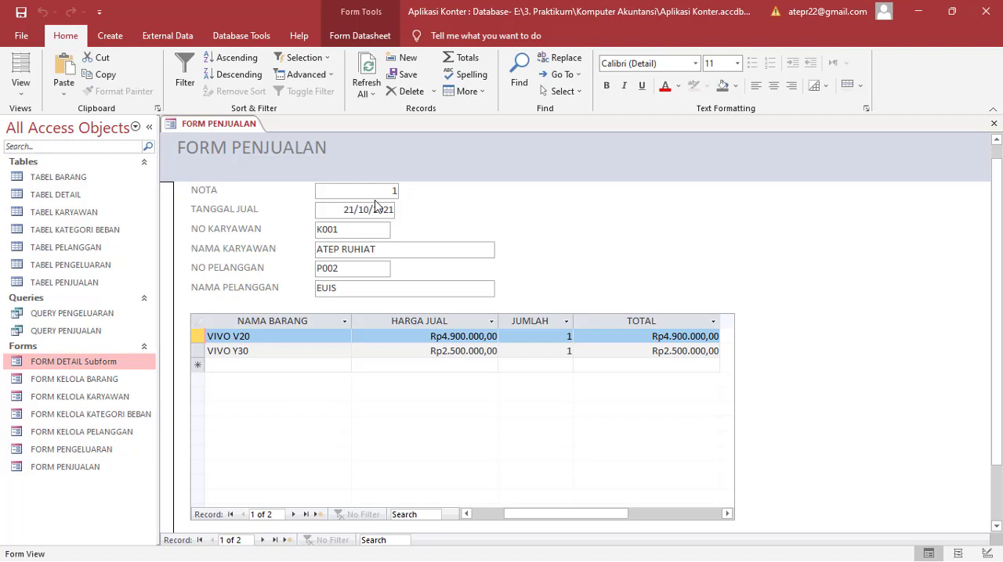
pyautogui.moveTo(1000, 339); pyautogui.dragTo(1001, 411)
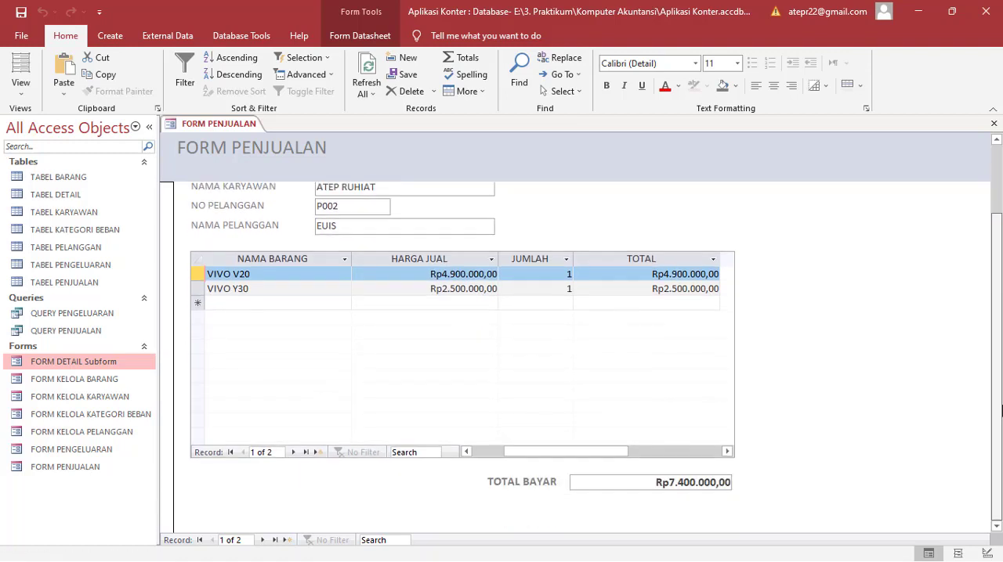
pyautogui.click(262, 541)
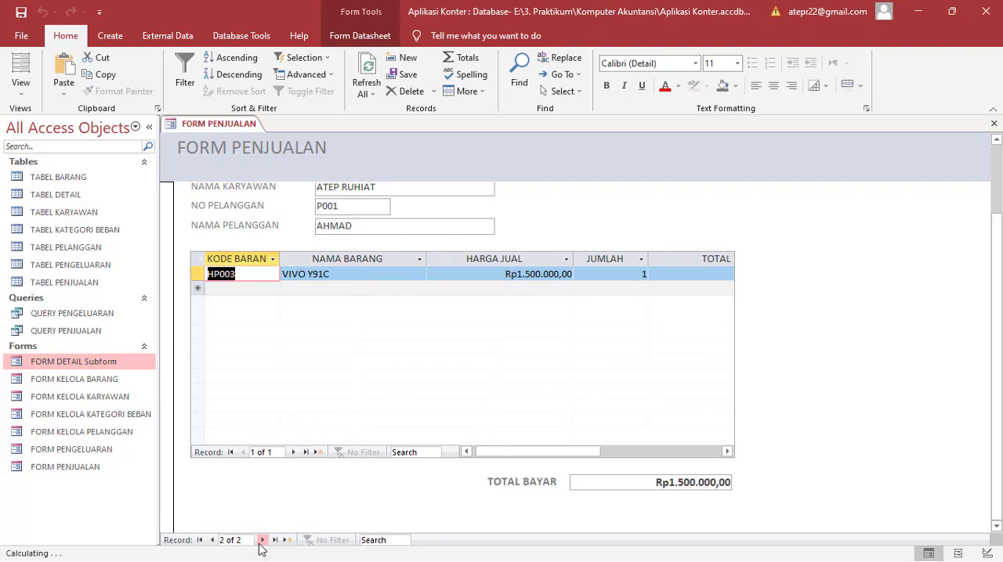
pyautogui.click(727, 452)
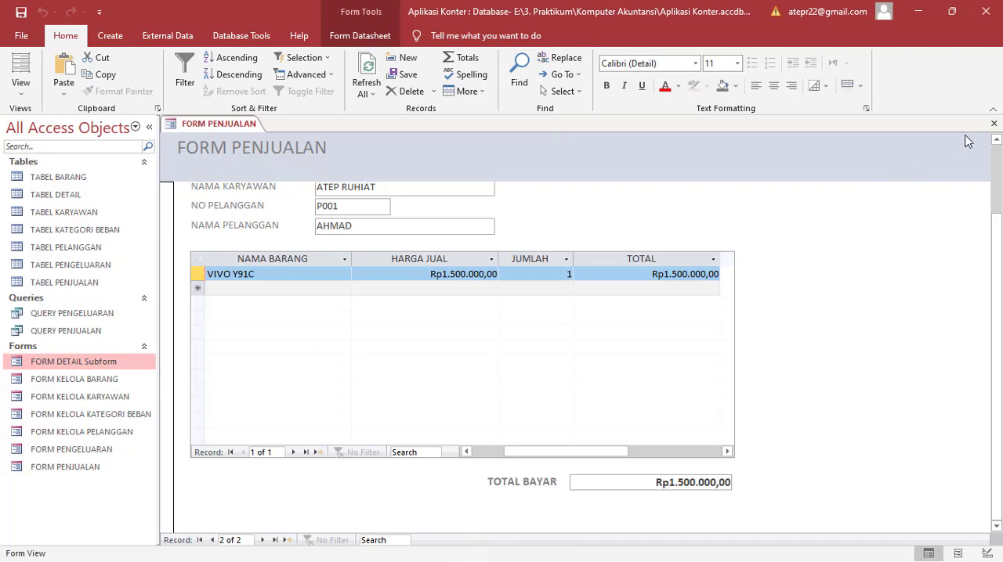
# Step: Close FORM PENJUALAN, saving the changes to both FORM PENJUALAN and FORM DETAIL Subform
pyautogui.click(993, 126)
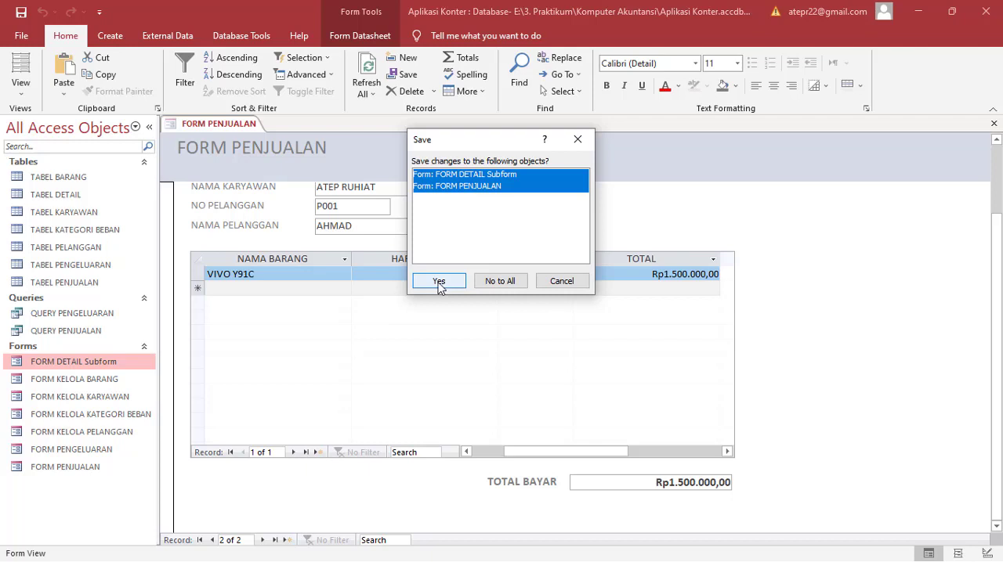
pyautogui.click(439, 282)
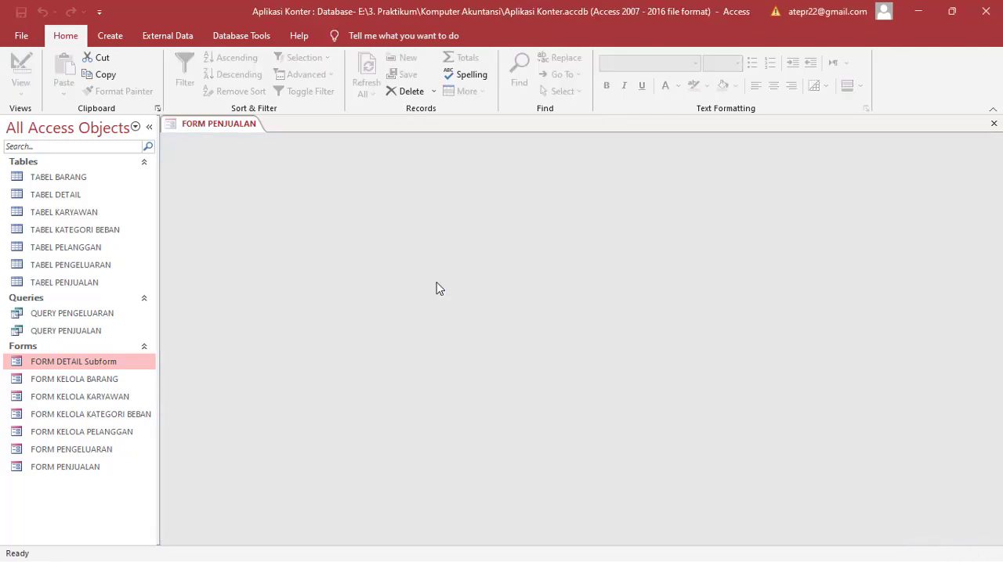
# Step: Reopen the saved FORM PENJUALAN, check its item rows and TOTAL BAYAR box, and close it
pyautogui.click(89, 470)
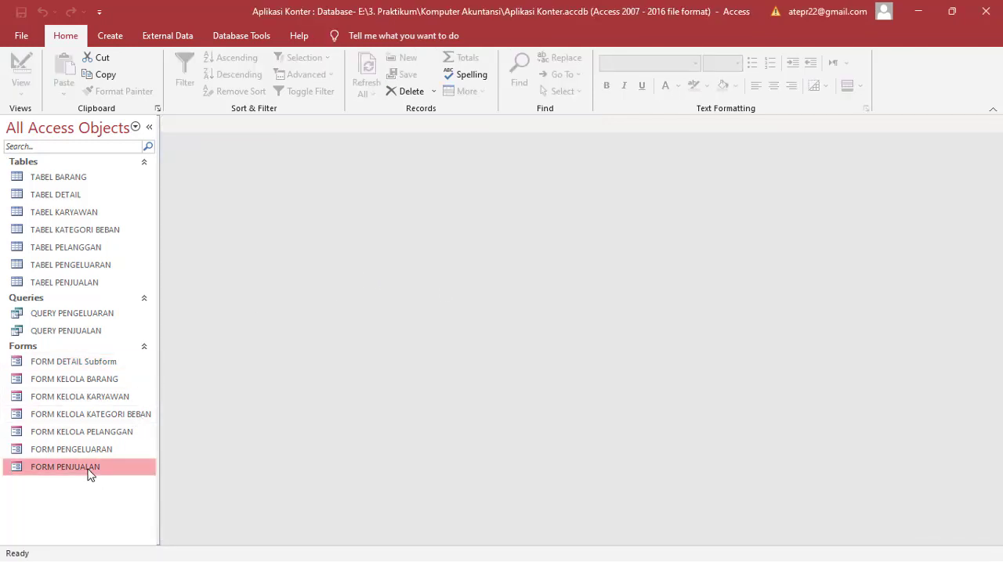
pyautogui.doubleClick(88, 470)
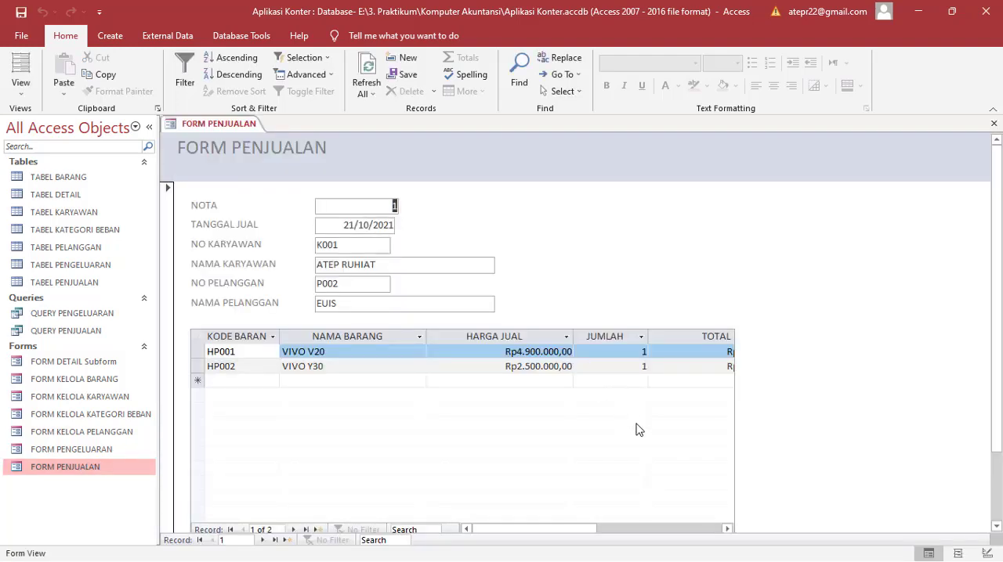
pyautogui.scroll(-3, 1000, 341)
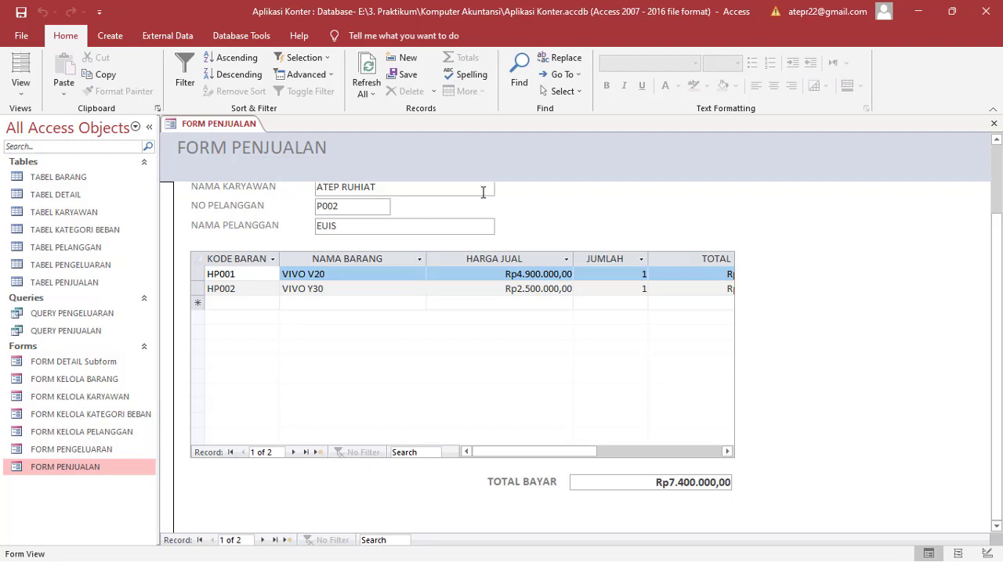
pyautogui.click(994, 123)
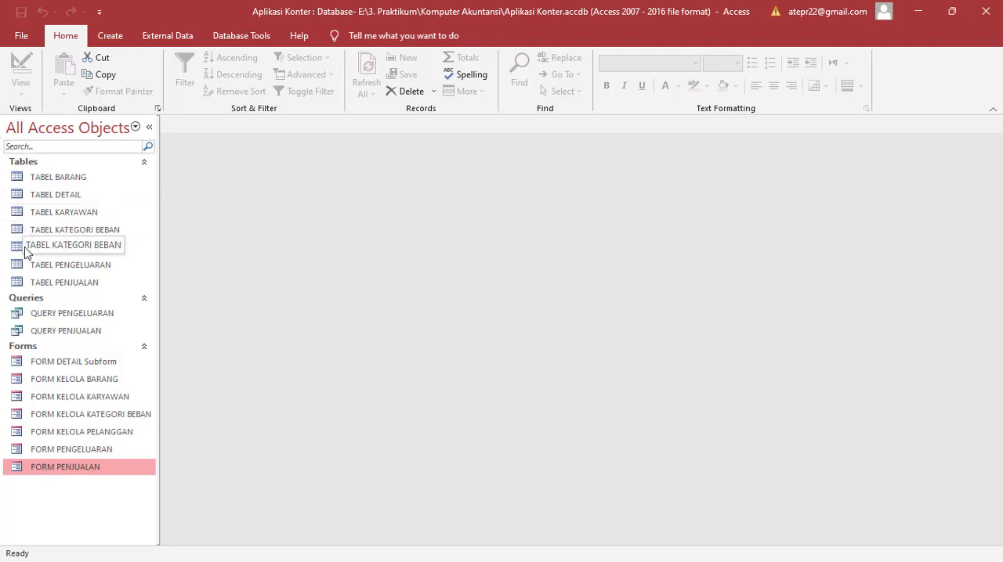
# Step: Open QUERY PENJUALAN and examine its columns for the recorded sales across to the TOTAL column
pyautogui.click(59, 337)
pyautogui.rightClick(57, 335)
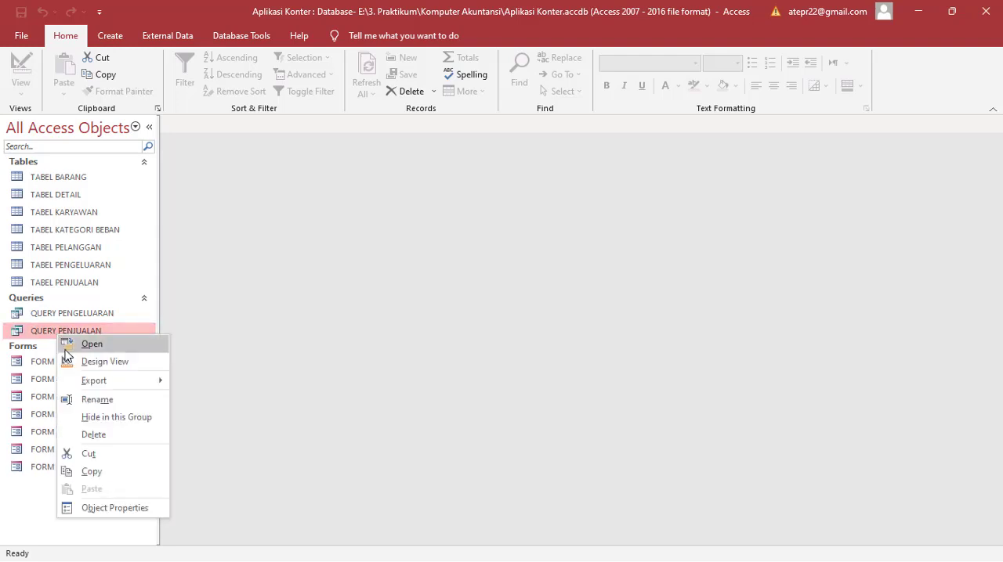
pyautogui.click(73, 348)
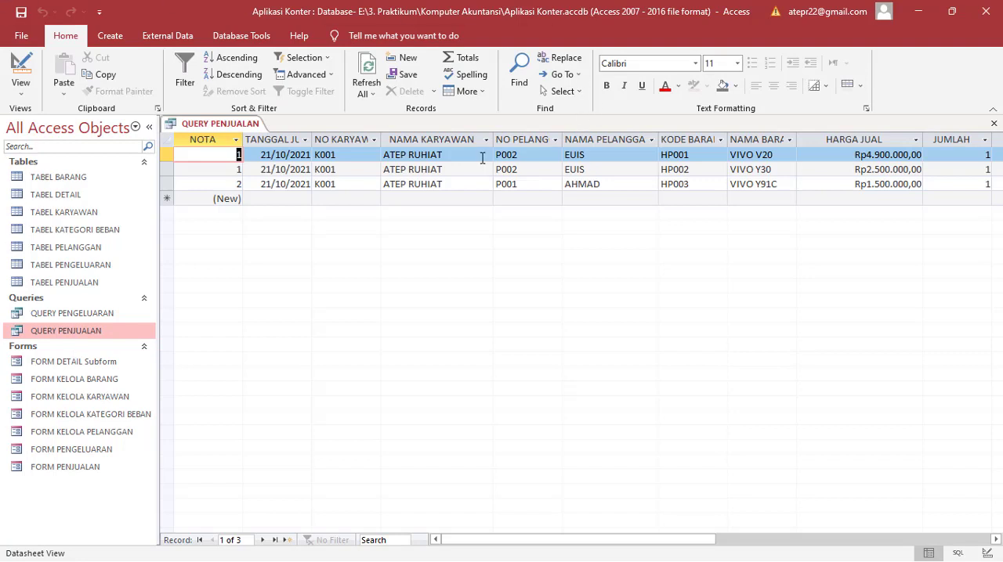
pyautogui.press('Tab')
pyautogui.press('Tab')
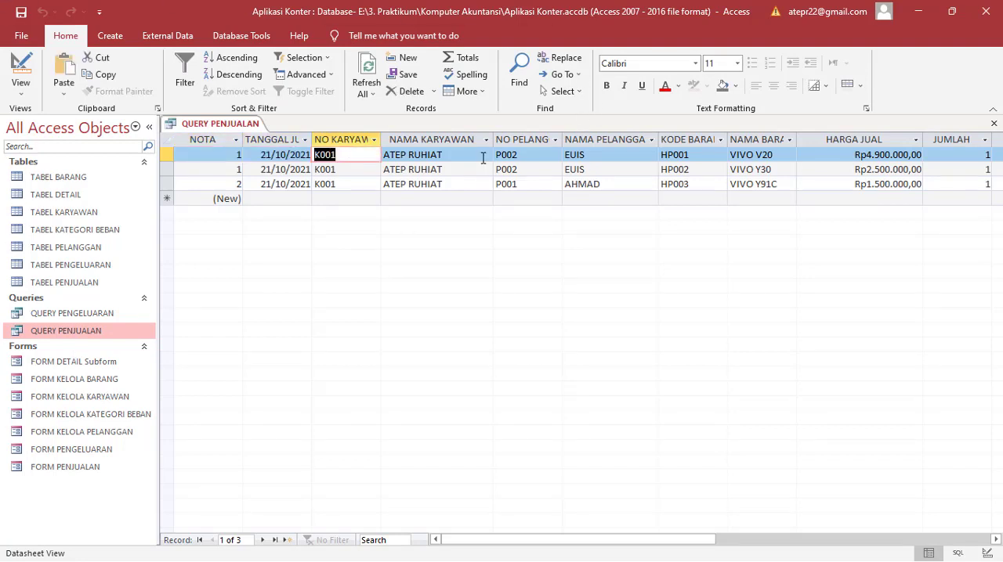
pyautogui.press('Tab')
pyautogui.press('Tab')
pyautogui.press('Tab')
pyautogui.press('Tab')
pyautogui.press('Tab')
pyautogui.press('Tab')
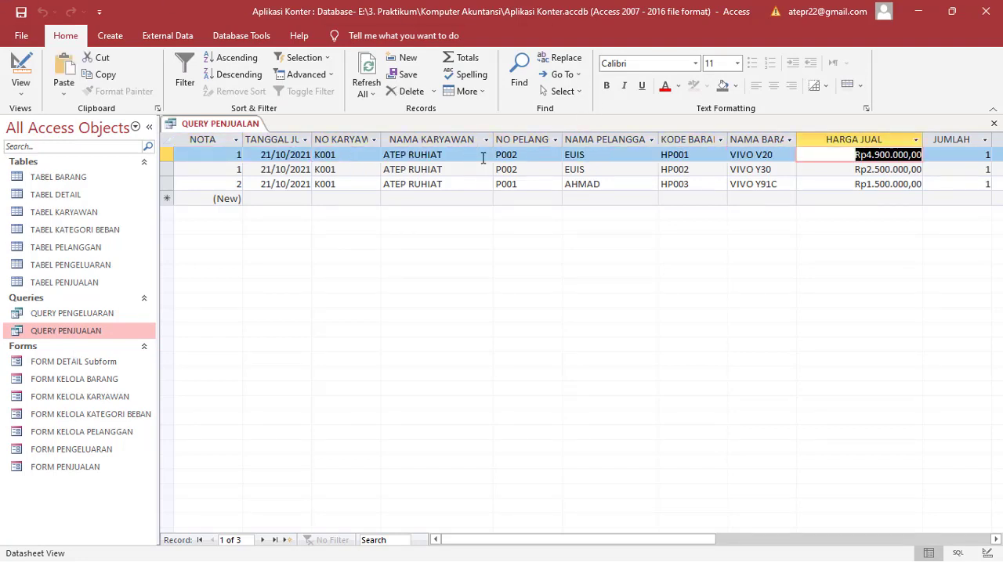
pyautogui.press('Tab')
pyautogui.press('Tab')
pyautogui.press('Tab')
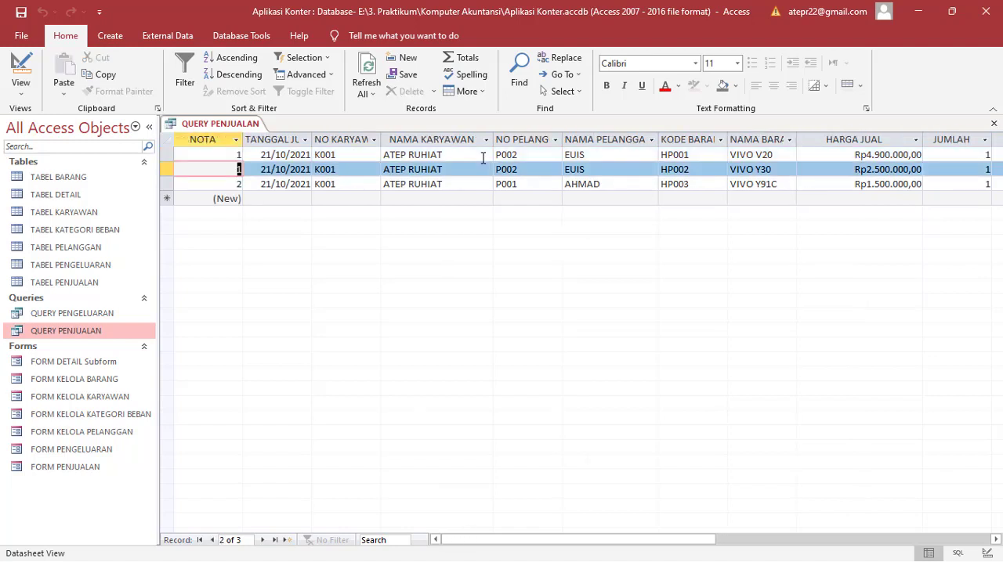
pyautogui.press('Tab')
pyautogui.hotkey('shift', 'Tab')
# Step: Compare HARGA JUAL with TOTAL on the first sale, and examine TOTAL on the remaining sales rows
pyautogui.hotkey('shift', 'Tab')
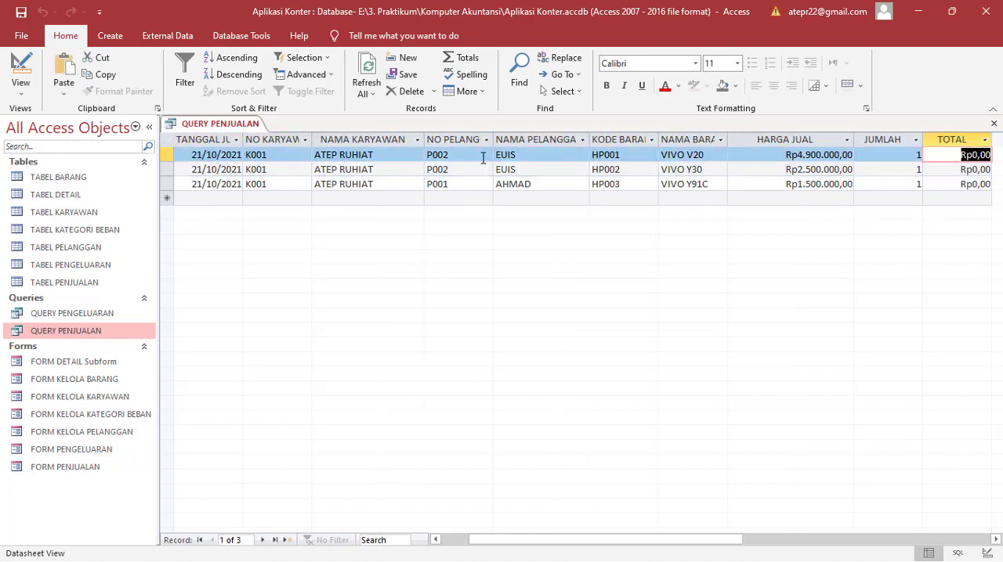
pyautogui.hotkey('shift', 'Tab')
pyautogui.hotkey('shift', 'Tab')
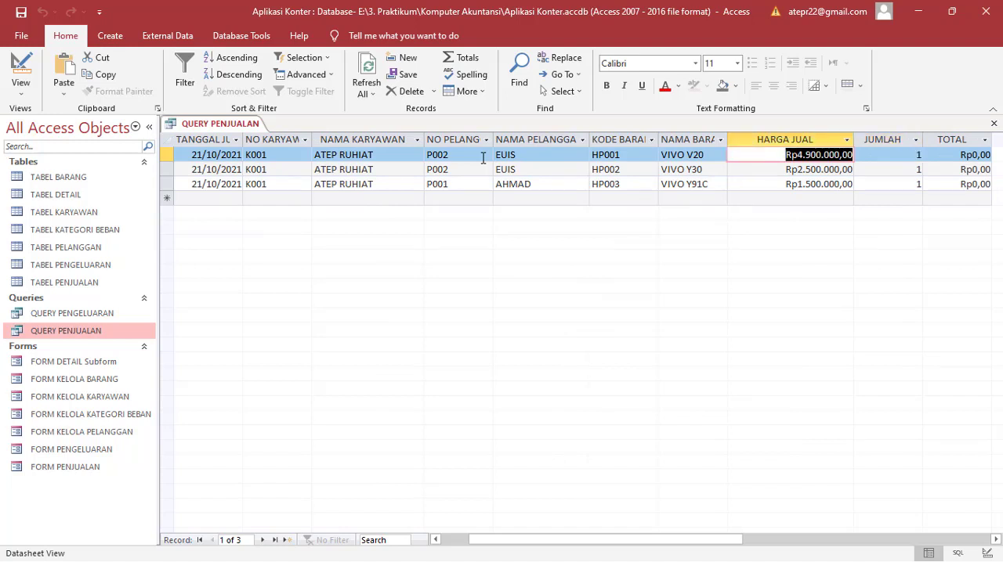
pyautogui.press('Tab')
pyautogui.press('Tab')
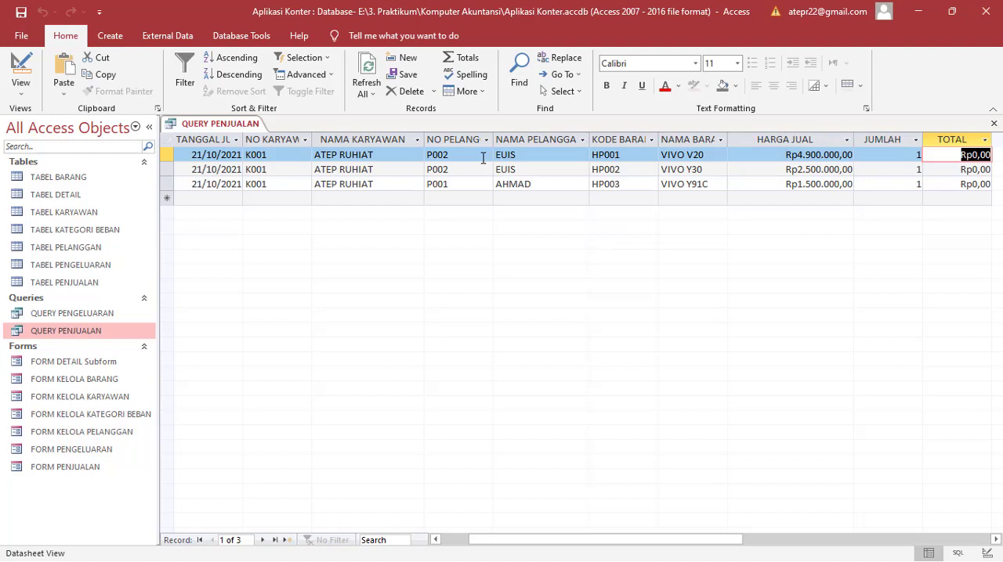
pyautogui.press('Down')
pyautogui.press('Down')
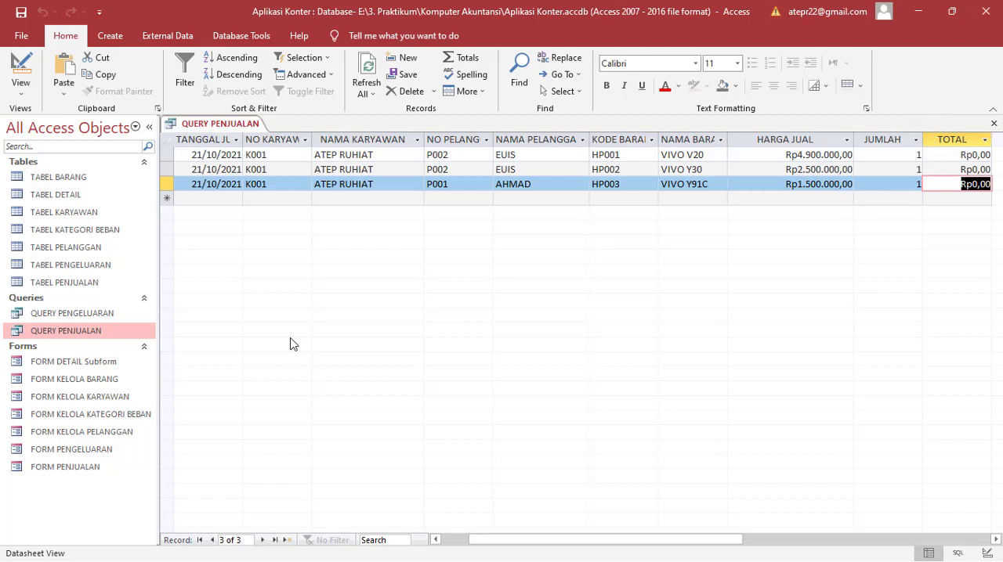
# Step: Open QUERY PENJUALAN in Design View and widen the TOTAL column of the design grid to fit an expression
pyautogui.rightClick(89, 333)
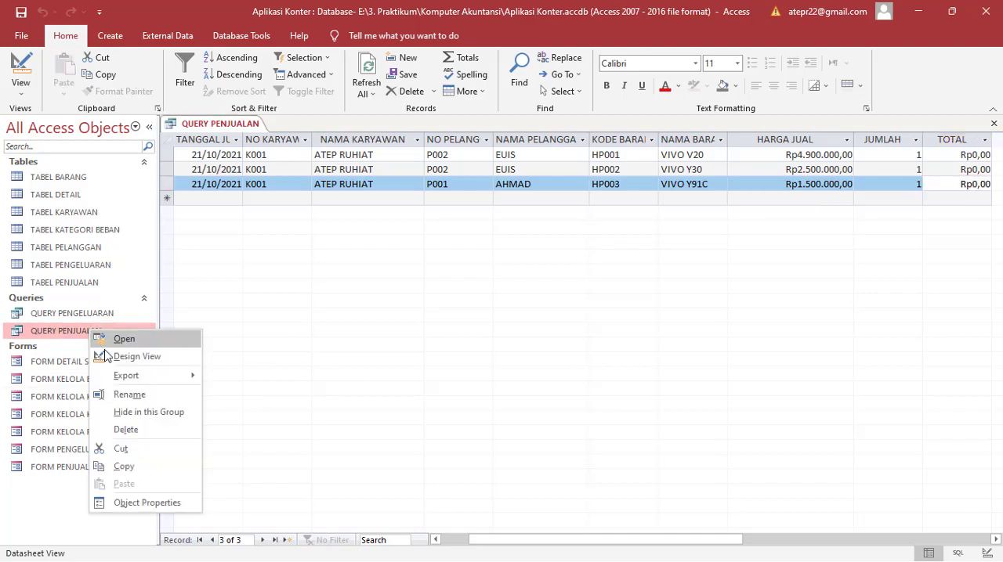
pyautogui.click(112, 357)
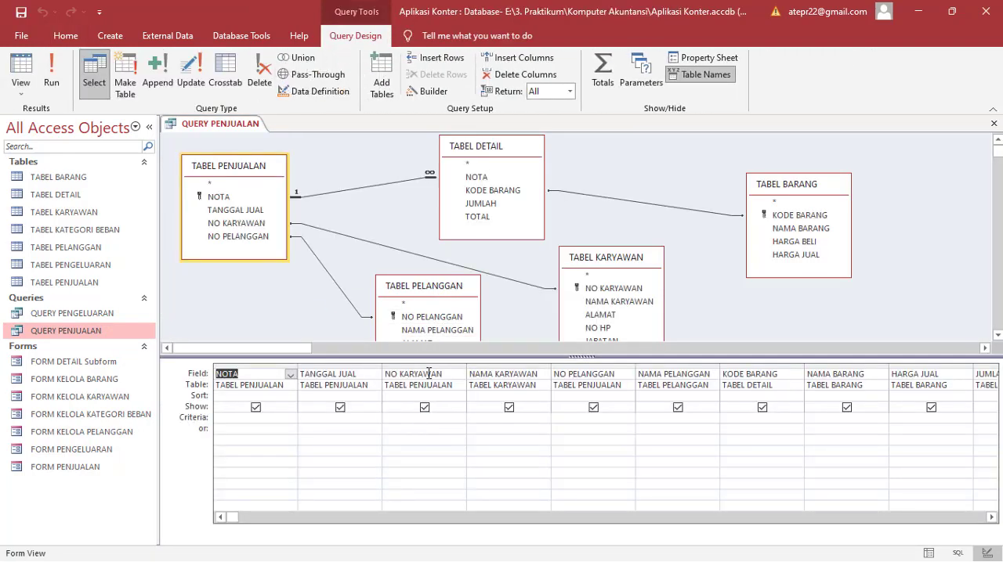
pyautogui.press('Tab')
pyautogui.press('Tab')
pyautogui.press('Tab')
pyautogui.press('Tab')
pyautogui.press('Tab')
pyautogui.press('Tab')
pyautogui.press('Tab')
pyautogui.press('Tab')
pyautogui.press('Tab')
pyautogui.press('Tab')
pyautogui.press('Tab')
pyautogui.press('Tab')
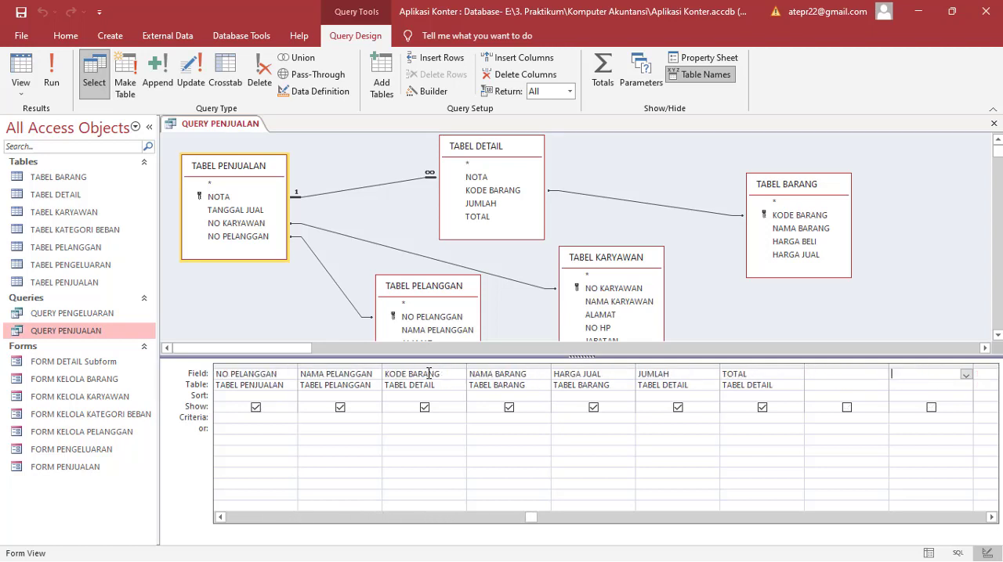
pyautogui.hotkey('shift', 'Tab')
pyautogui.hotkey('shift', 'Tab')
pyautogui.press('Tab')
pyautogui.hotkey('shift', 'Tab')
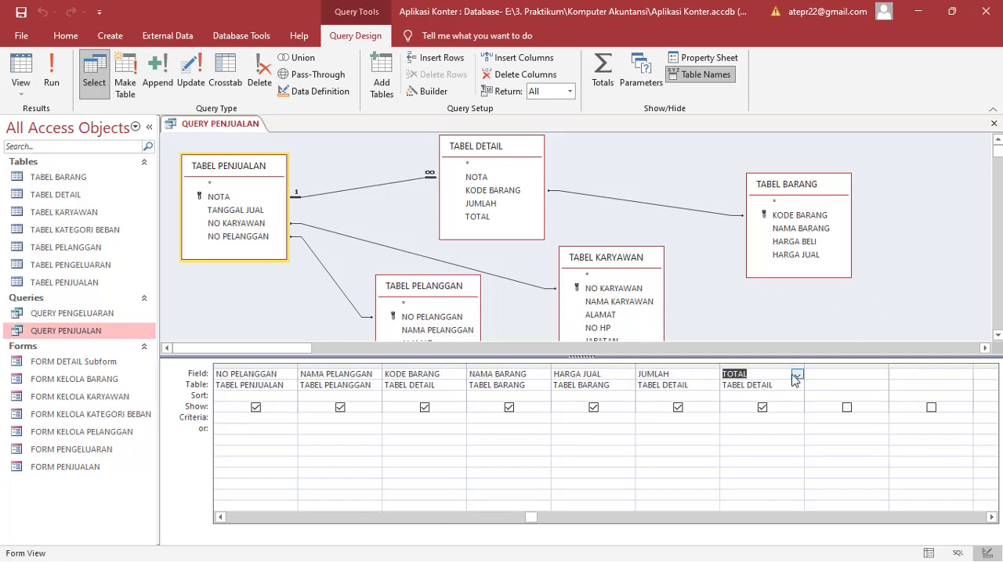
pyautogui.moveTo(802, 367); pyautogui.dragTo(886, 368)
pyautogui.click(788, 377)
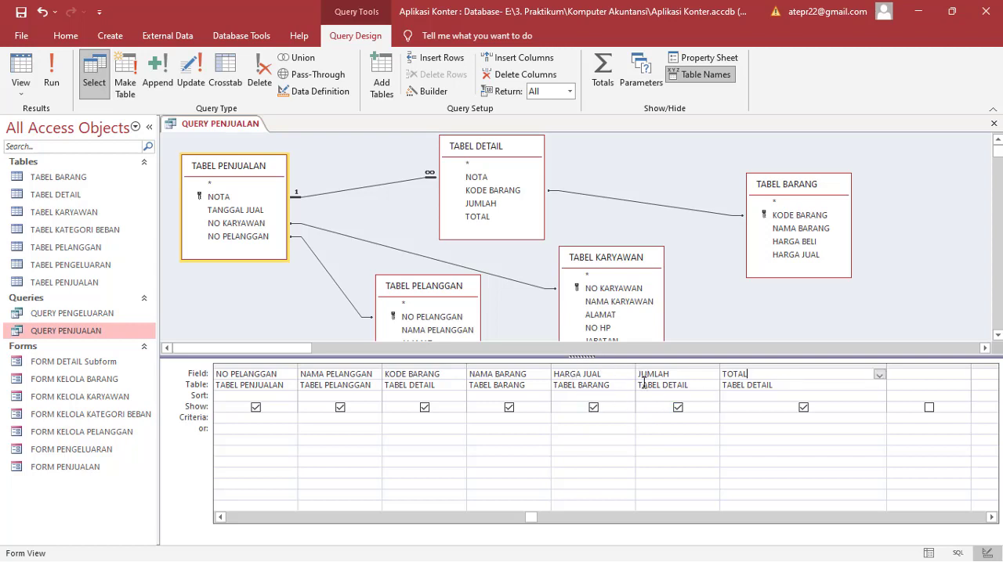
# Step: Turn the TOTAL field of the query into the calculated expression TOTAL:[HARGA JUAL]*[JUMLAH]
pyautogui.click(754, 370)
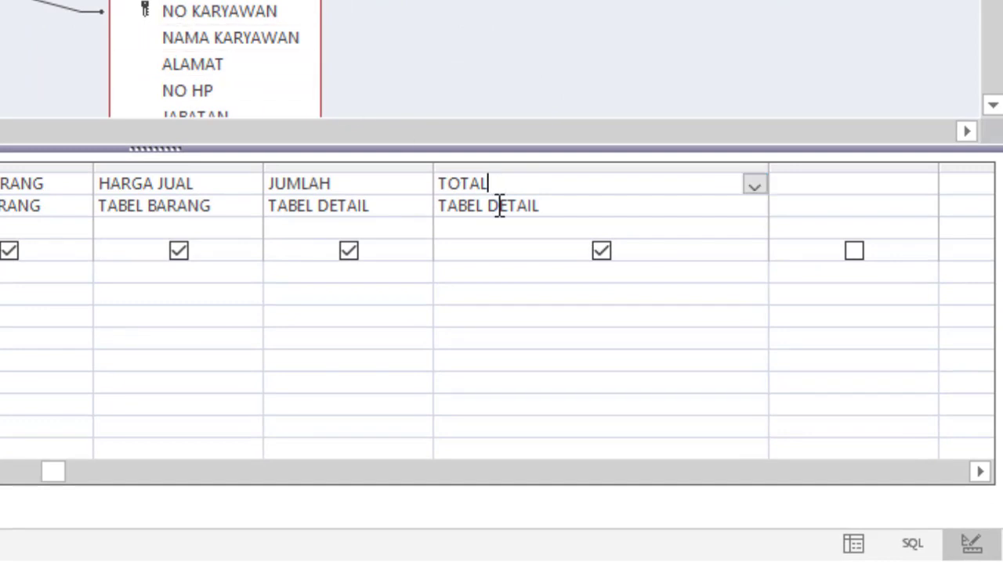
pyautogui.click(493, 183)
pyautogui.click(491, 184)
pyautogui.write(':')
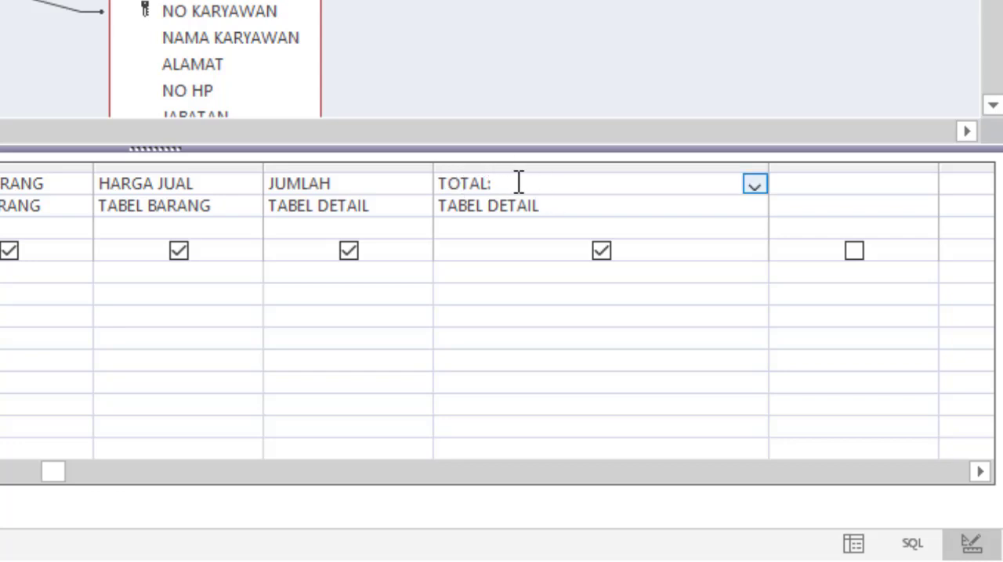
pyautogui.write('[harga')
pyautogui.press('BackSpace')
pyautogui.press('BackSpace')
pyautogui.press('BackSpace')
pyautogui.press('capslock')
pyautogui.press('BackSpace')
pyautogui.press('BackSpace')
pyautogui.write('HARGA ')
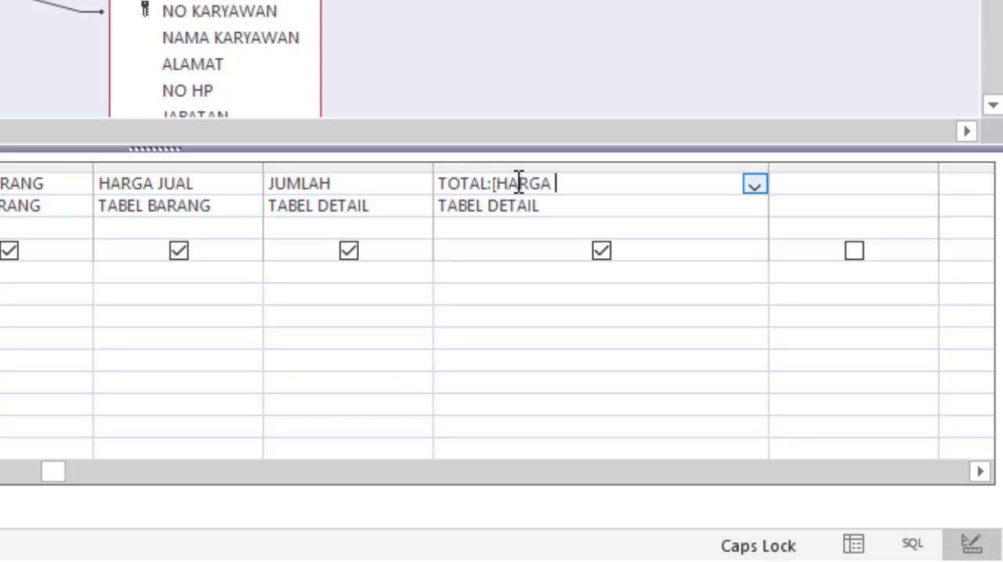
pyautogui.write('JUAL]*[')
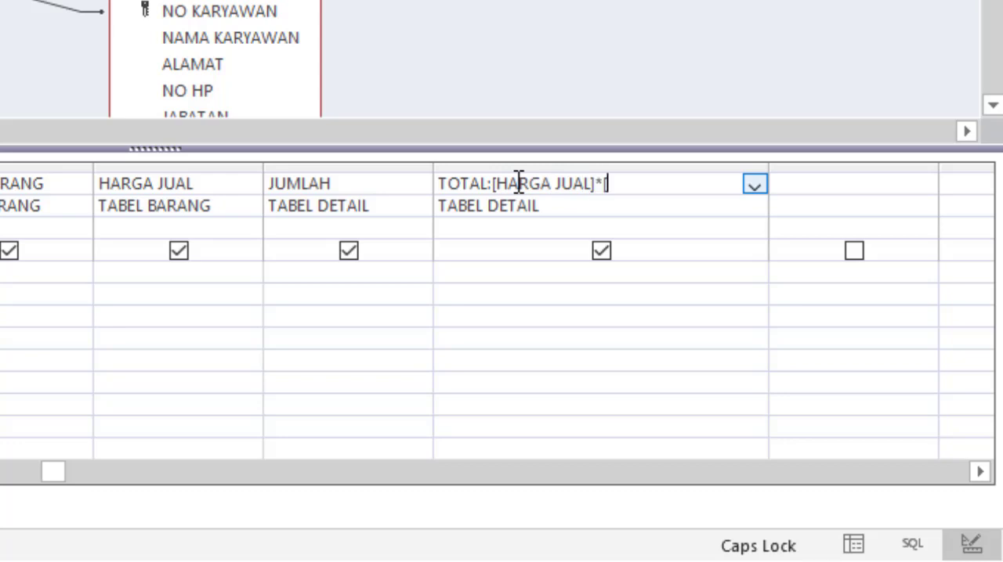
pyautogui.write('JUMLAH]')
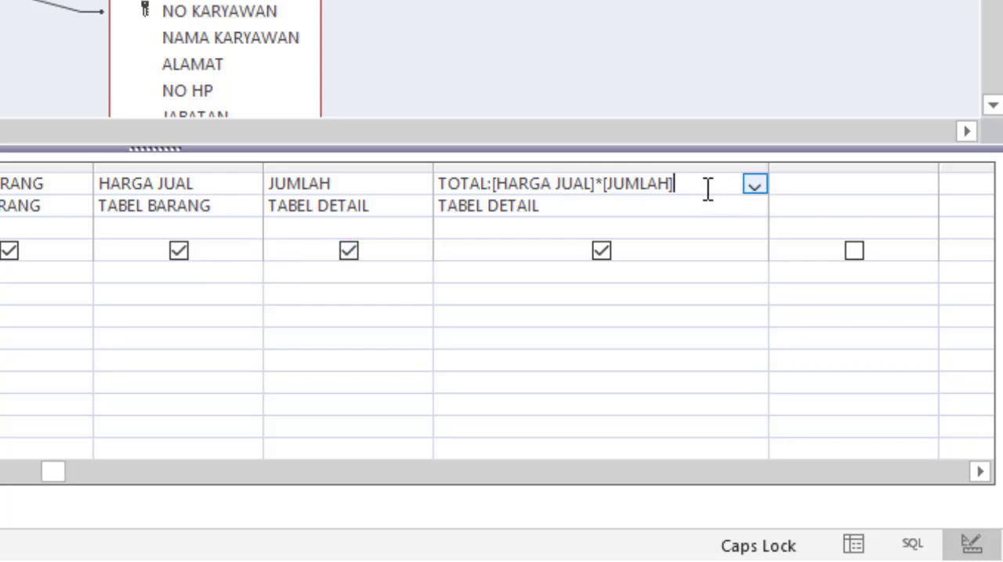
pyautogui.press('Return')
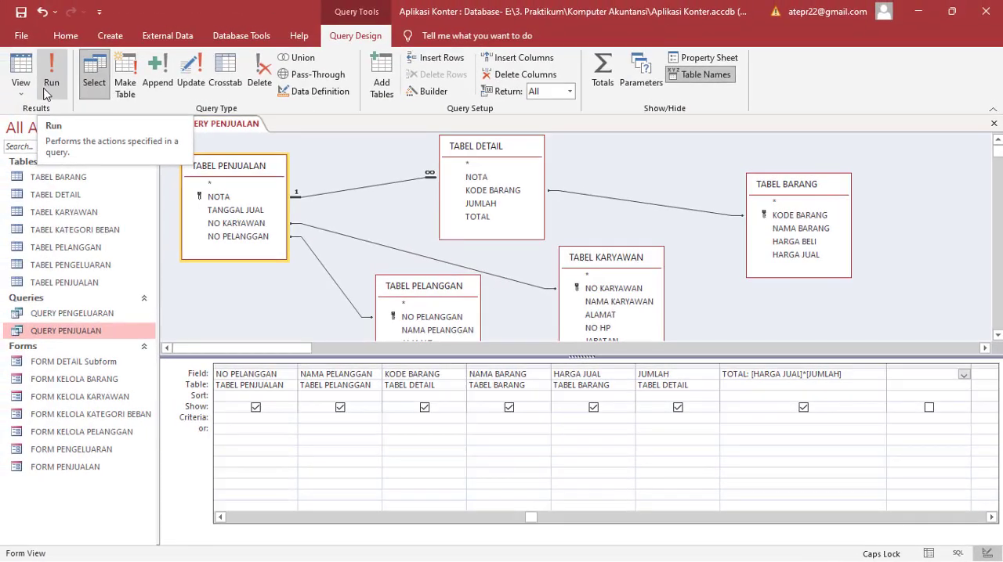
# Step: Open QUERY PENJUALAN as a datasheet and widen the TOTAL column enough to display its full currency amounts
pyautogui.rightClick(61, 333)
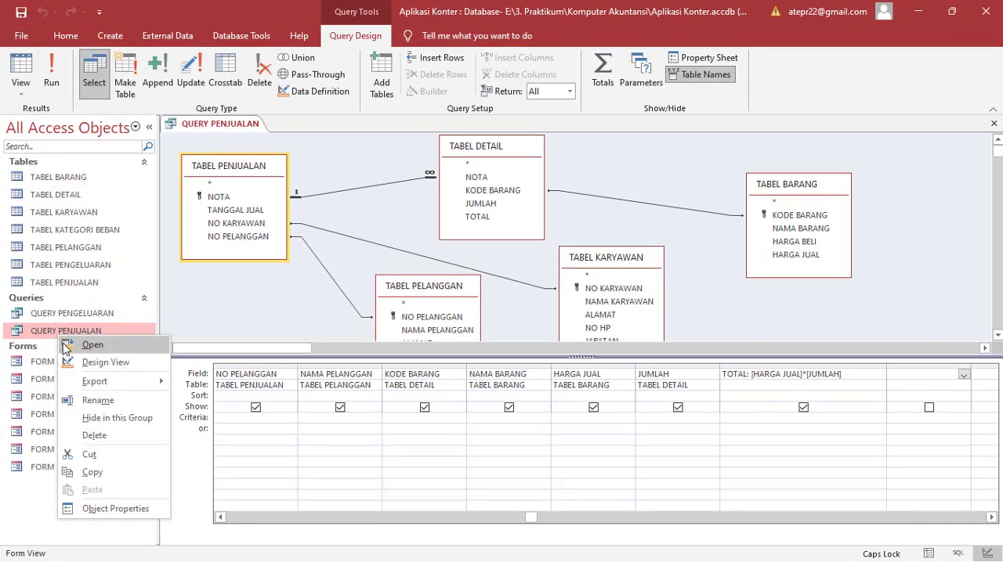
pyautogui.click(66, 347)
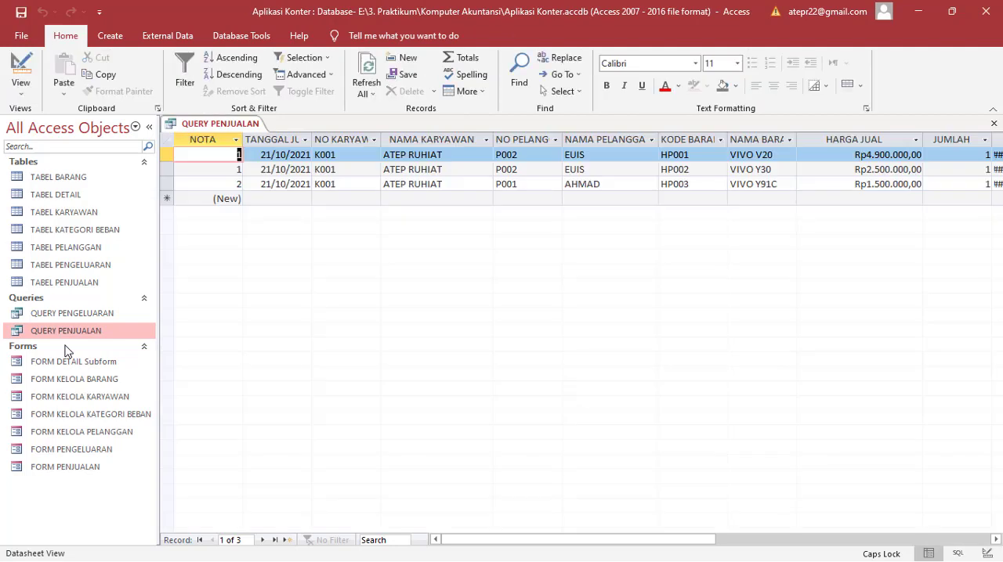
pyautogui.press('Tab')
pyautogui.press('Tab')
pyautogui.press('Tab')
pyautogui.press('Tab')
pyautogui.press('Tab')
pyautogui.press('Tab')
pyautogui.press('Tab')
pyautogui.press('Tab')
pyautogui.press('Tab')
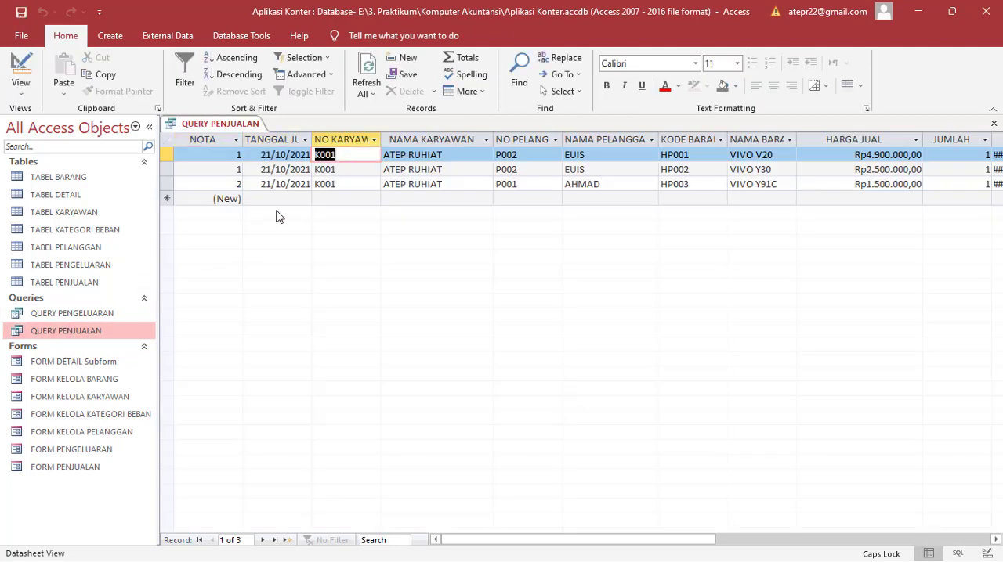
pyautogui.press('Tab')
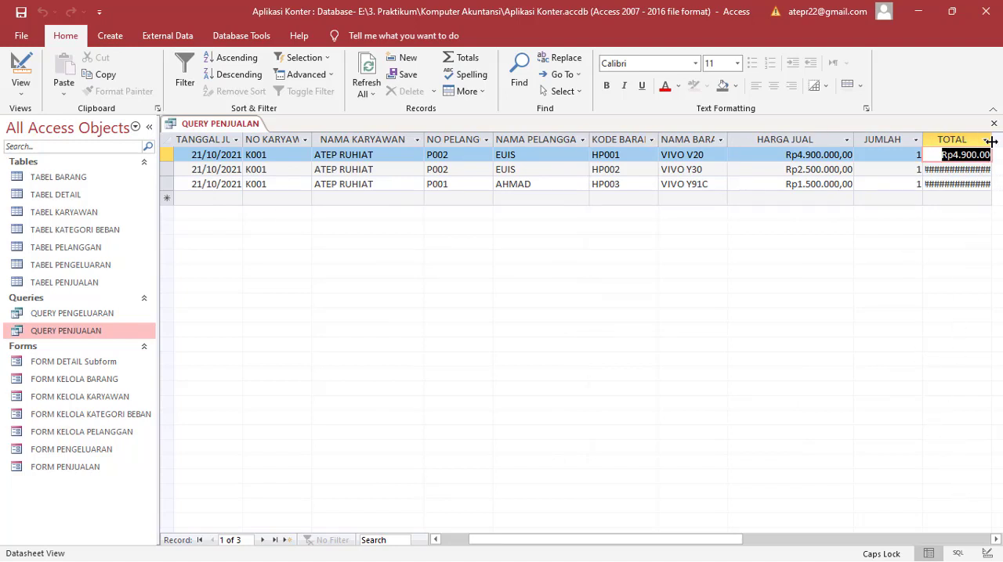
pyautogui.moveTo(999, 145); pyautogui.dragTo(1002, 145)
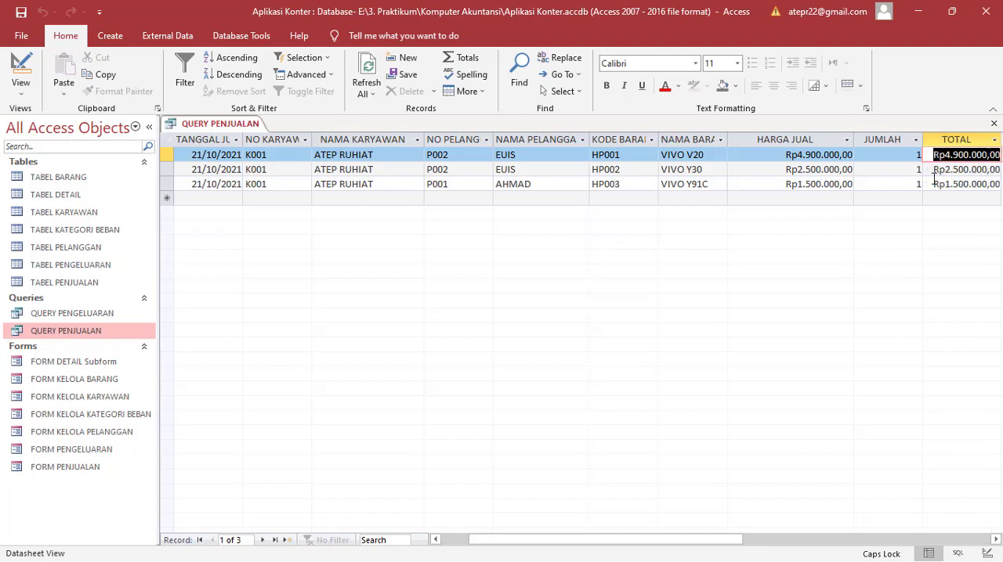
# Step: Check the calculated TOTAL against HARGA JUAL and JUMLAH across the three sales rows
pyautogui.click(892, 156)
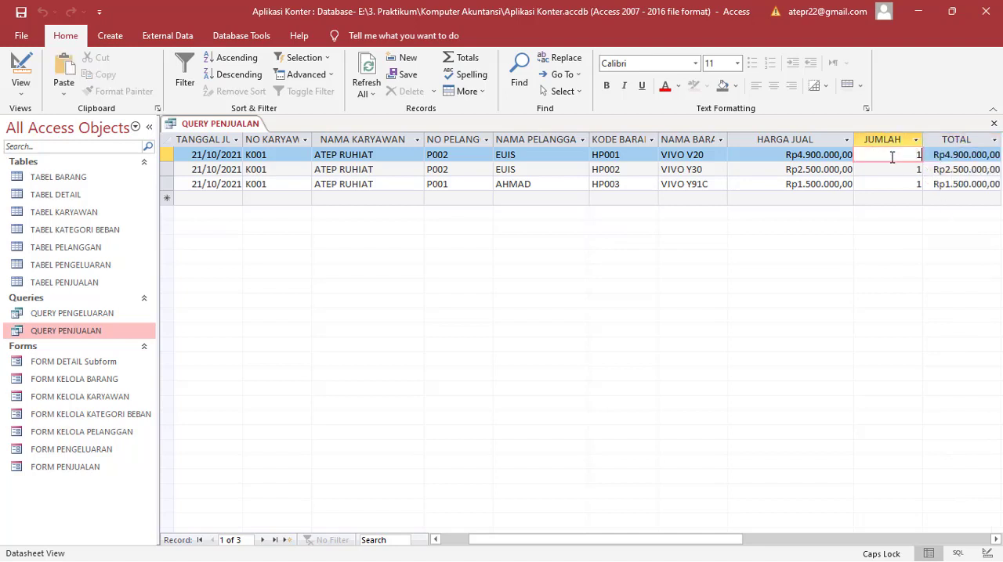
pyautogui.press('Left')
pyautogui.press('Right')
pyautogui.press('Right')
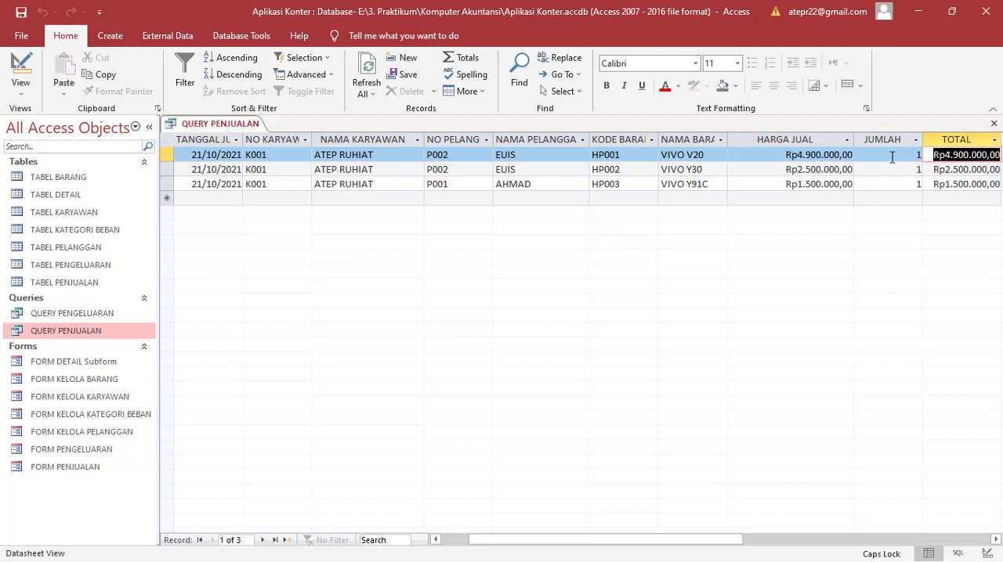
pyautogui.press('Down')
pyautogui.press('Left')
pyautogui.press('Left')
pyautogui.press('Down')
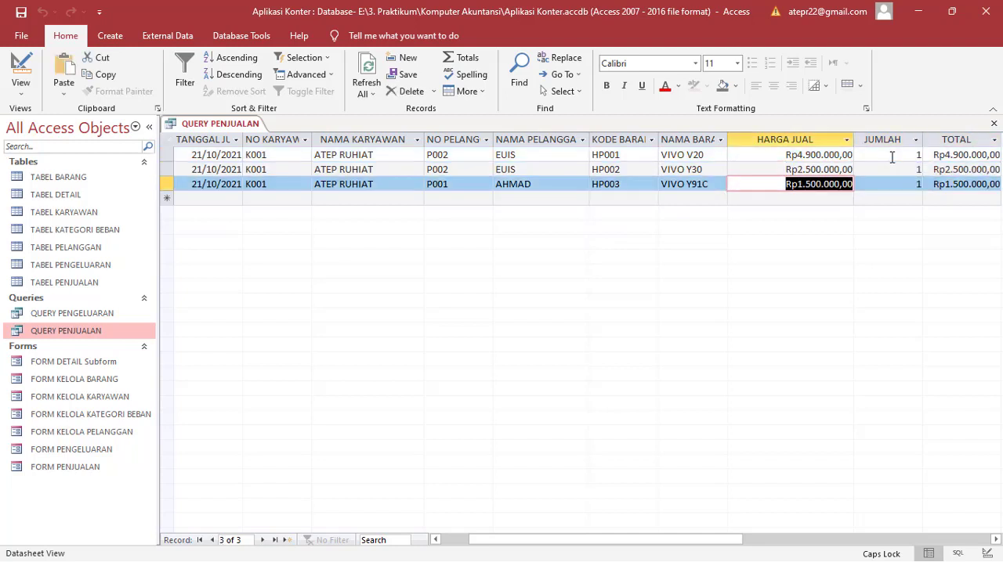
pyautogui.press('Right')
pyautogui.press('Right')
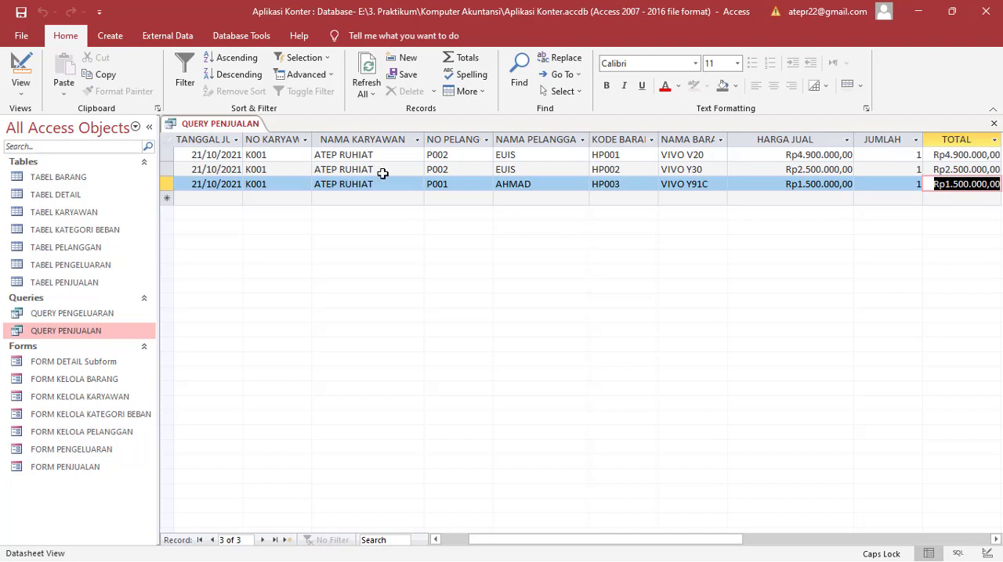
# Step: Return QUERY PENJUALAN to Design View, review its TOTAL expression, and close the query, saving the changes
pyautogui.rightClick(255, 123)
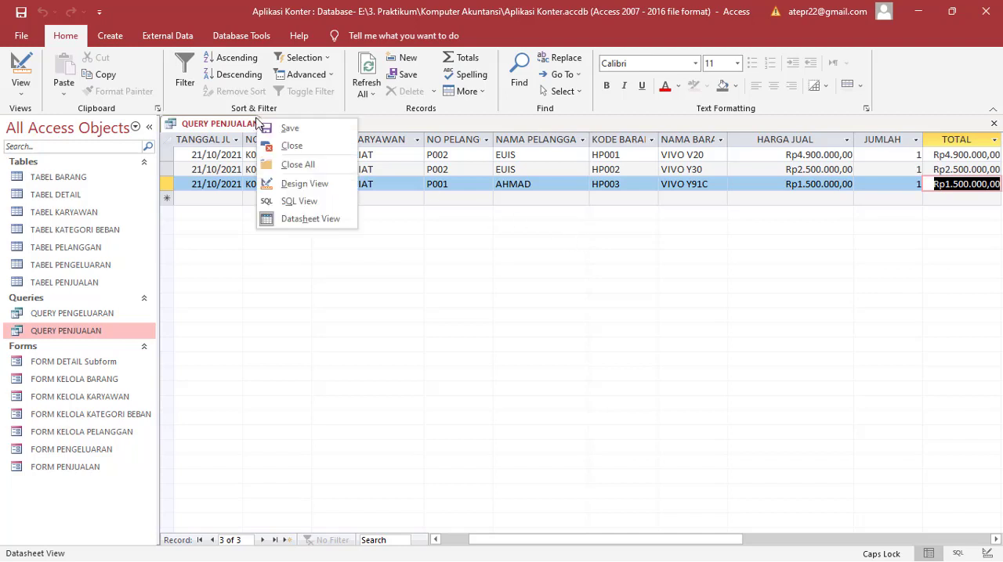
pyautogui.click(302, 184)
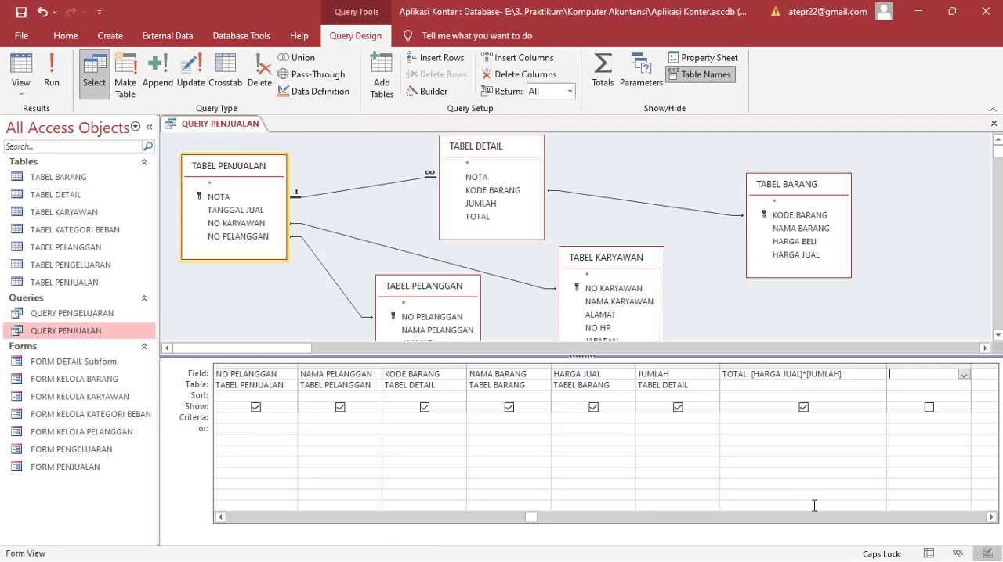
pyautogui.doubleClick(992, 517)
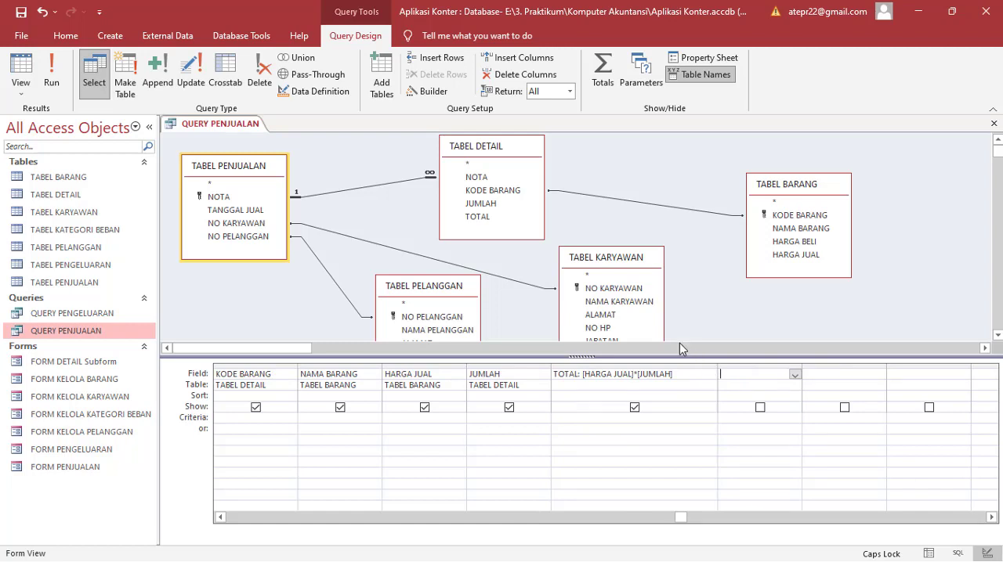
pyautogui.click(993, 124)
pyautogui.click(448, 327)
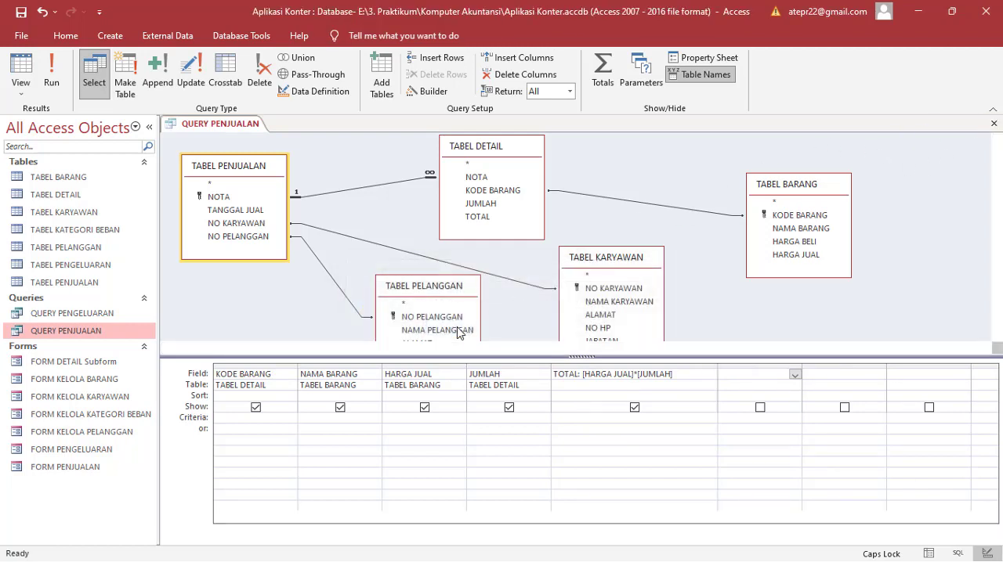
# Step: Reopen QUERY PENJUALAN in Design View, widen the TOTAL column to check its saved expression, and close the query
pyautogui.rightClick(77, 328)
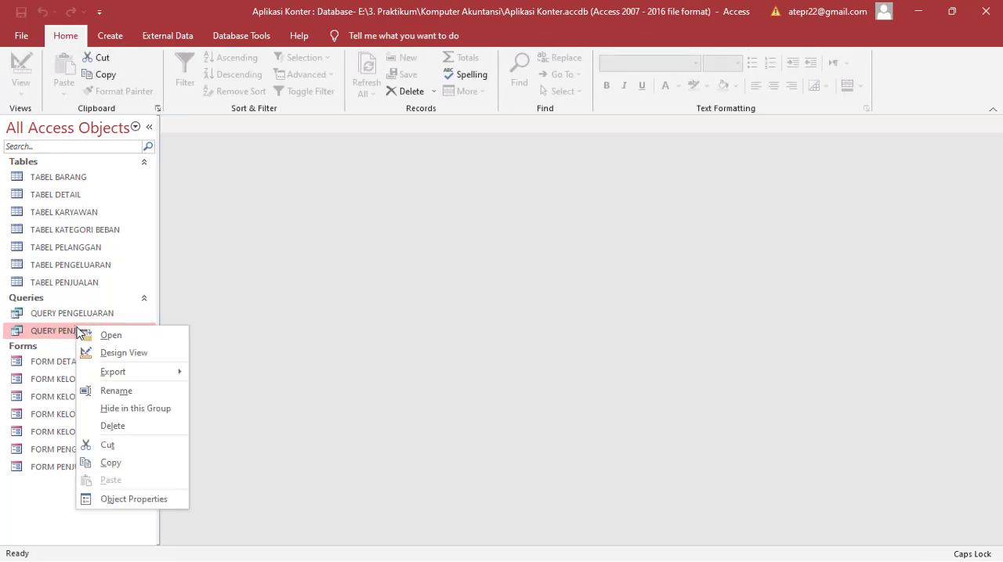
pyautogui.click(105, 353)
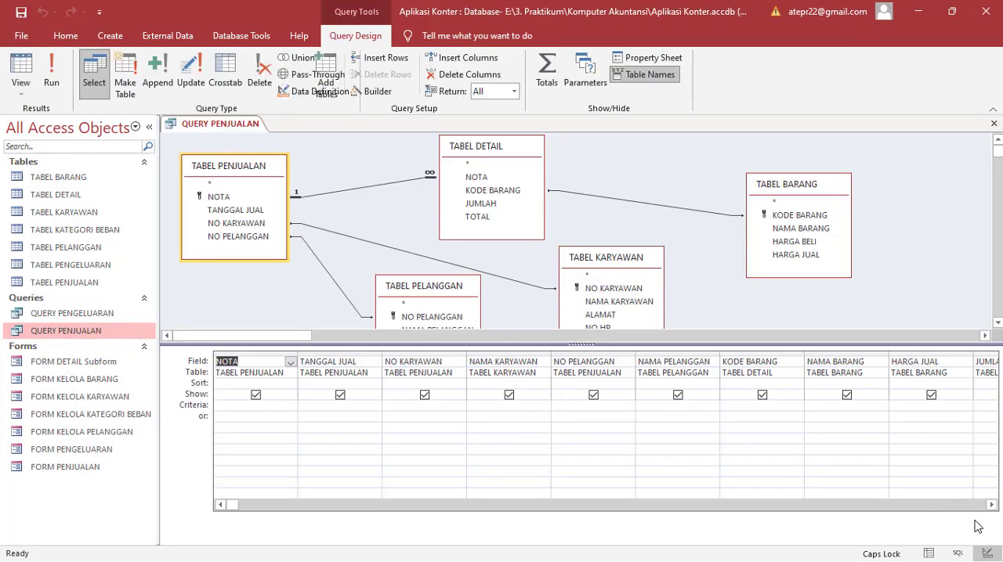
pyautogui.click(991, 505)
pyautogui.click(991, 505)
pyautogui.click(990, 505)
pyautogui.click(990, 505)
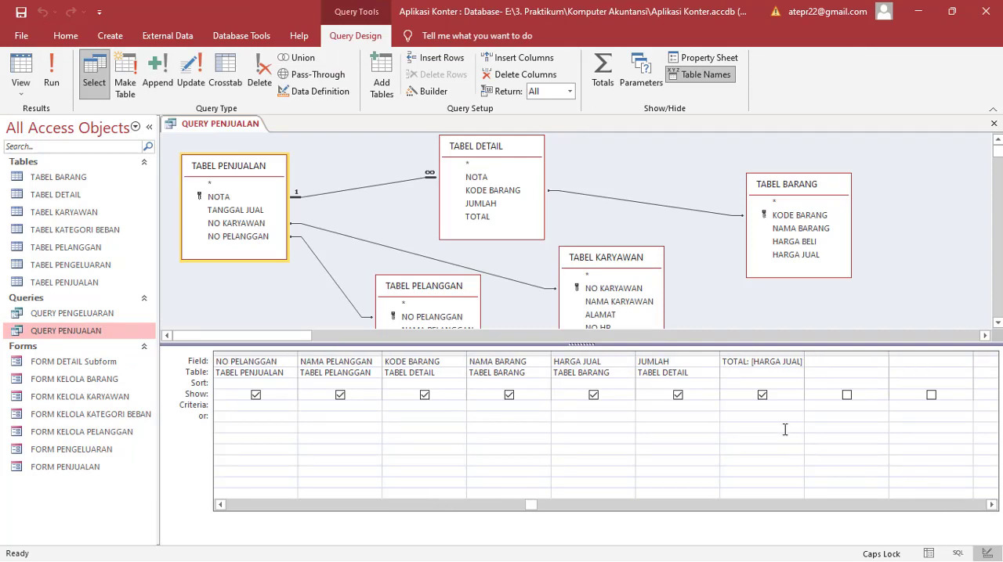
pyautogui.moveTo(803, 352); pyautogui.dragTo(863, 352)
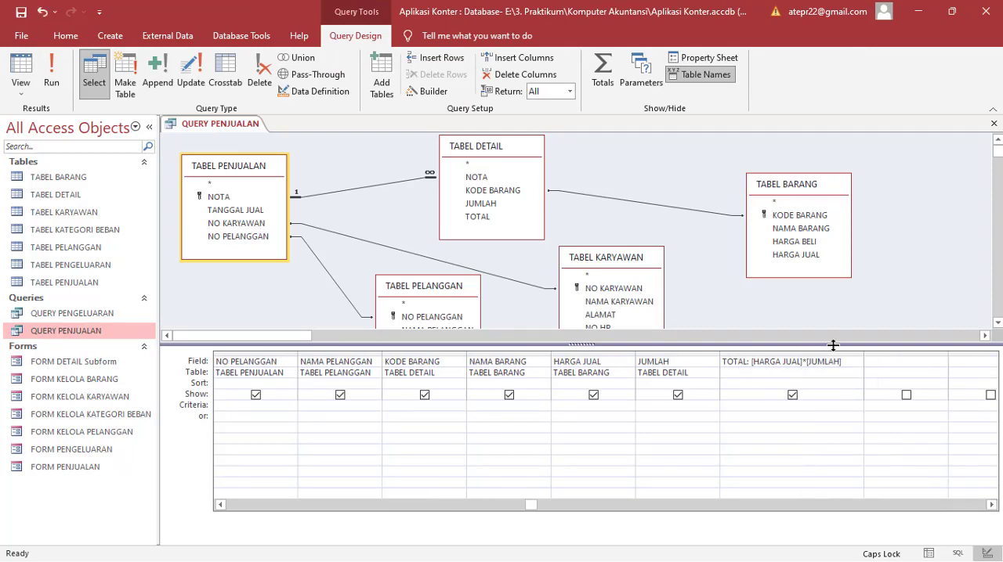
pyautogui.click(993, 124)
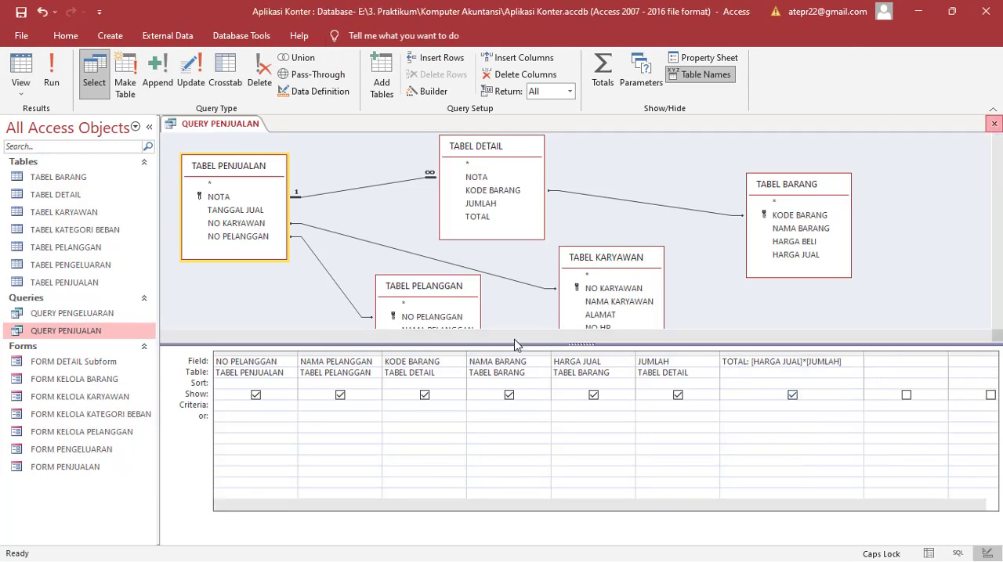